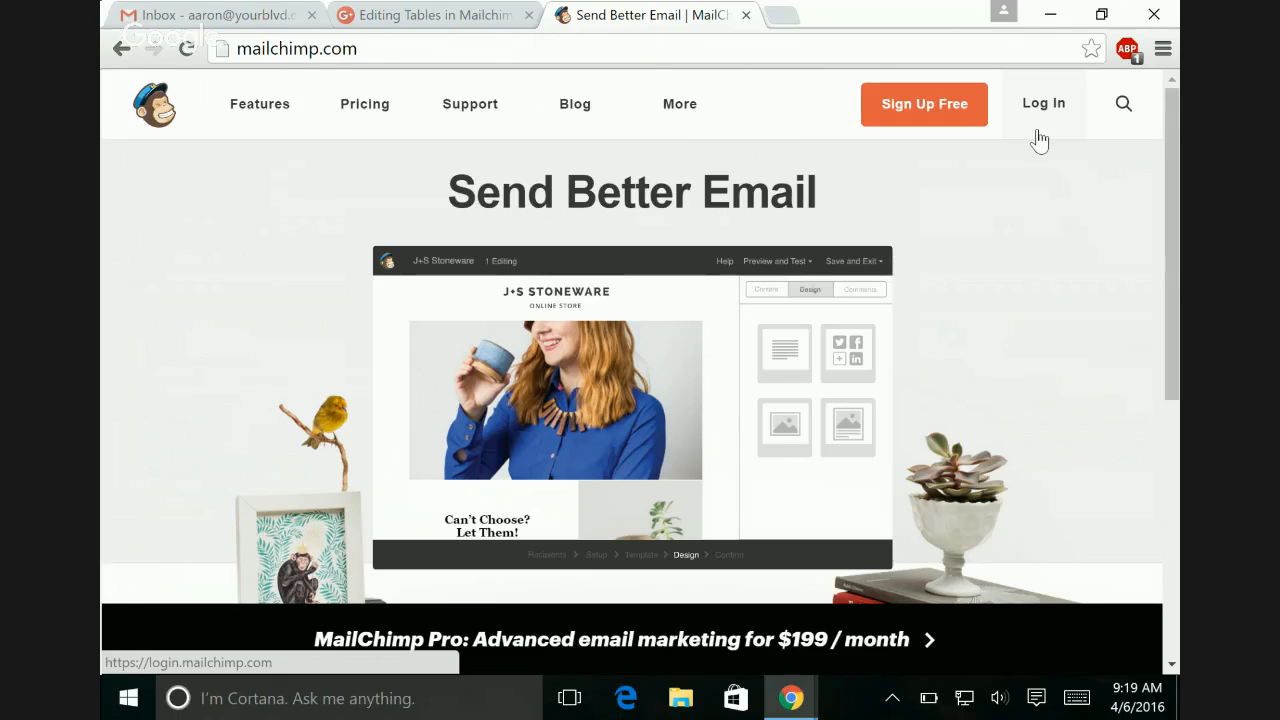
Step: Log in to MailChimp with the account's username and password
click(1040, 140)
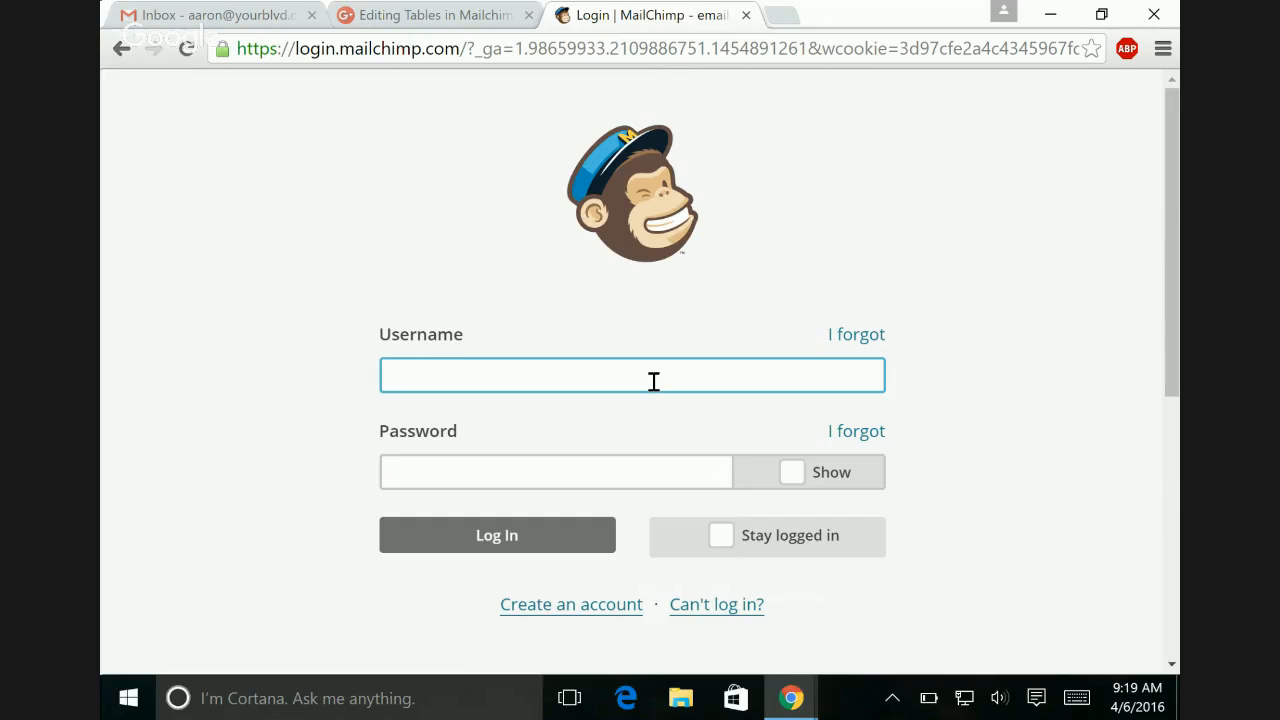
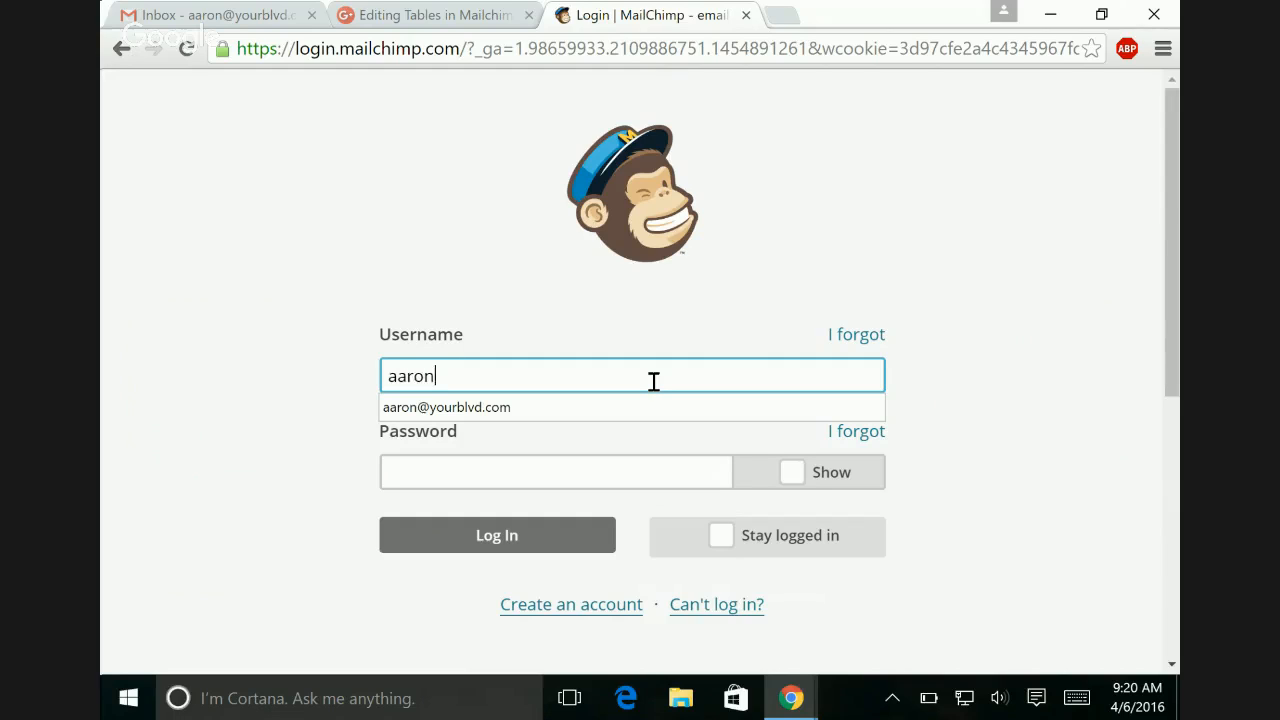
key(Tab)
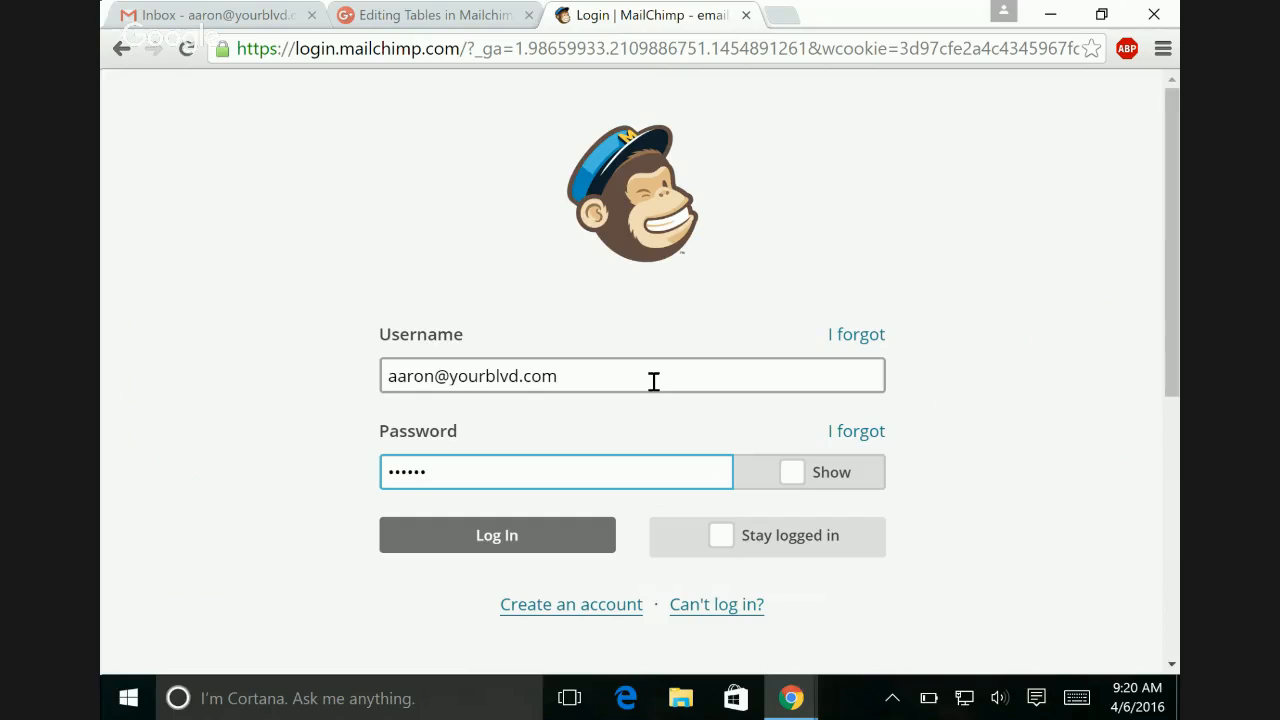
click(532, 540)
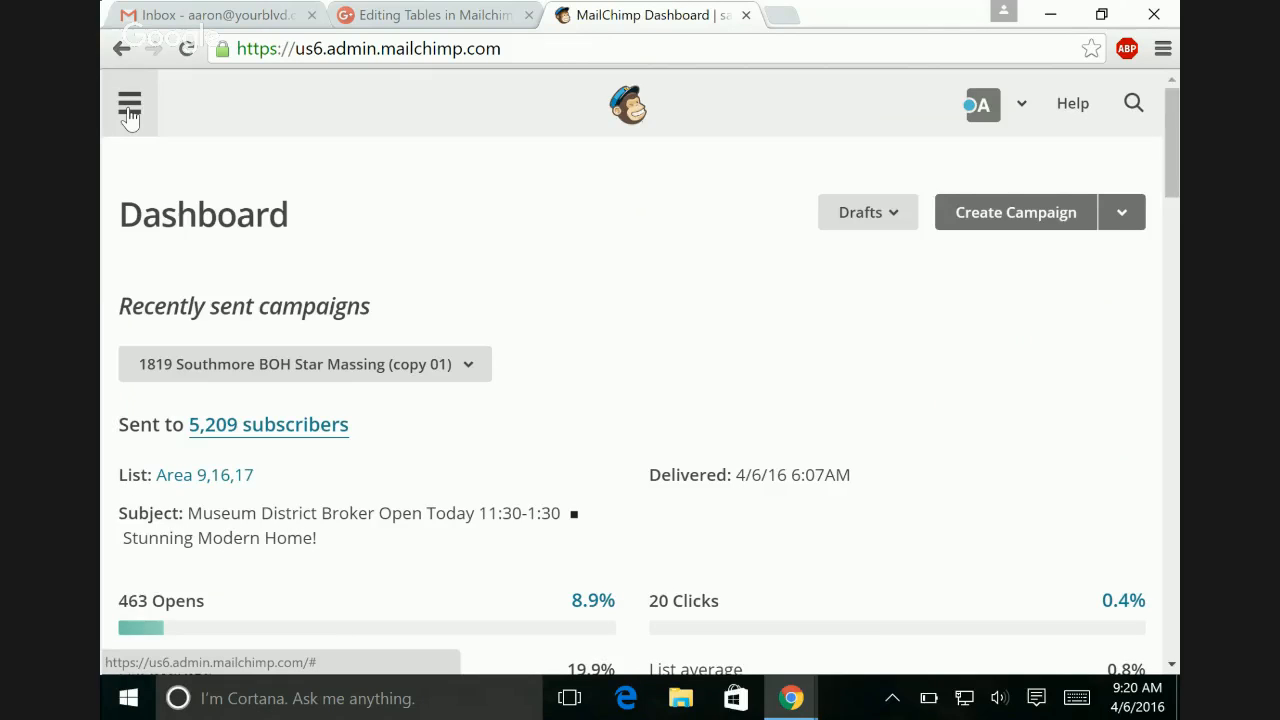
Step: Open the unsent March Feedback draft from the campaigns list for editing
click(130, 112)
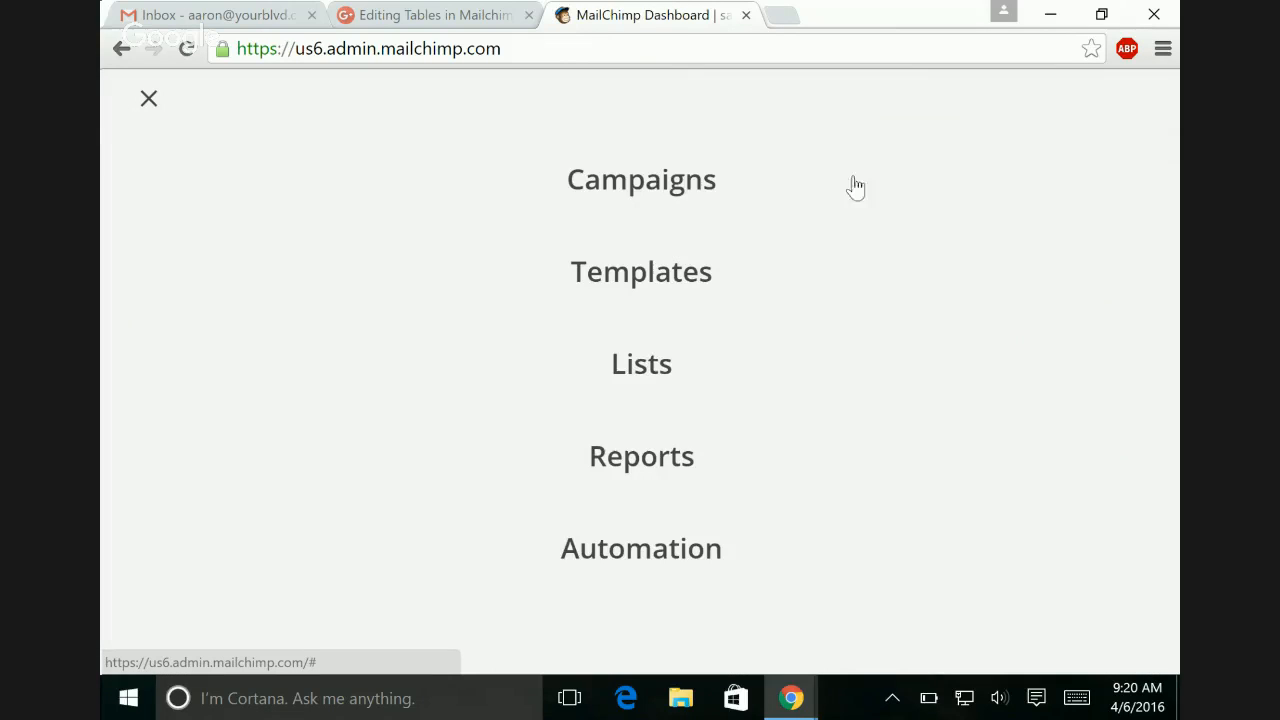
click(624, 196)
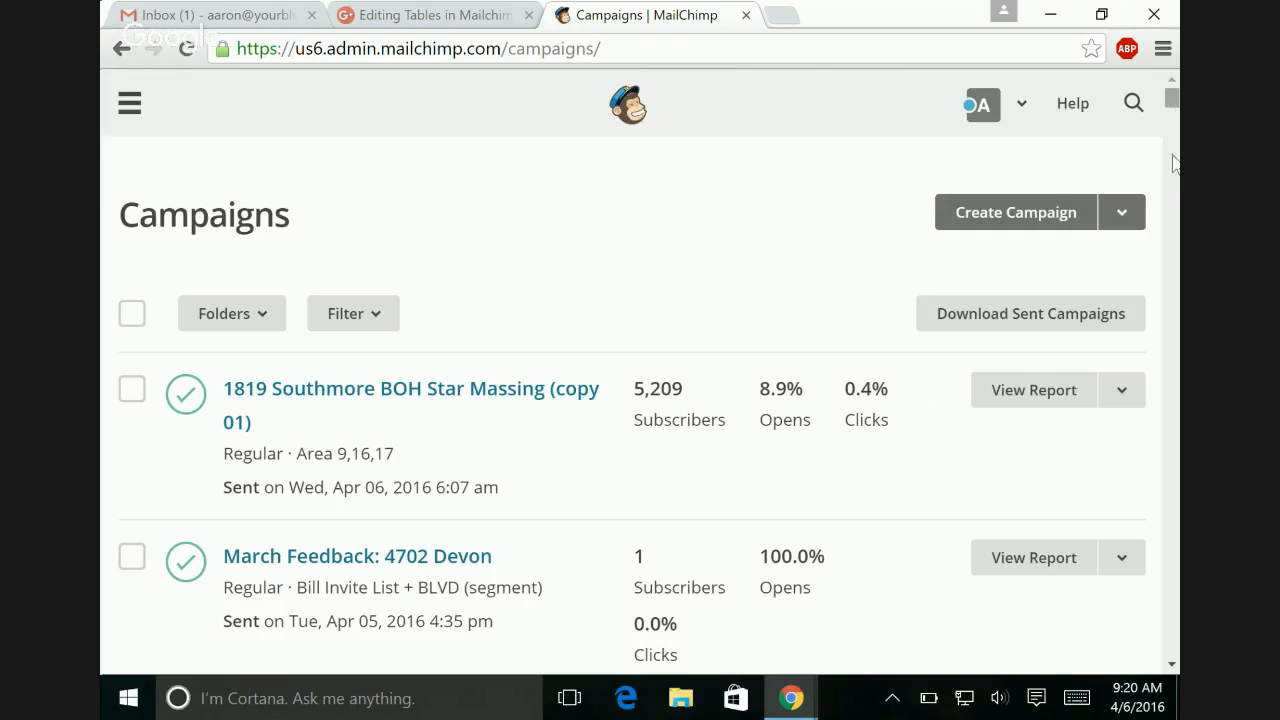
scroll(1176, 185, down, 6)
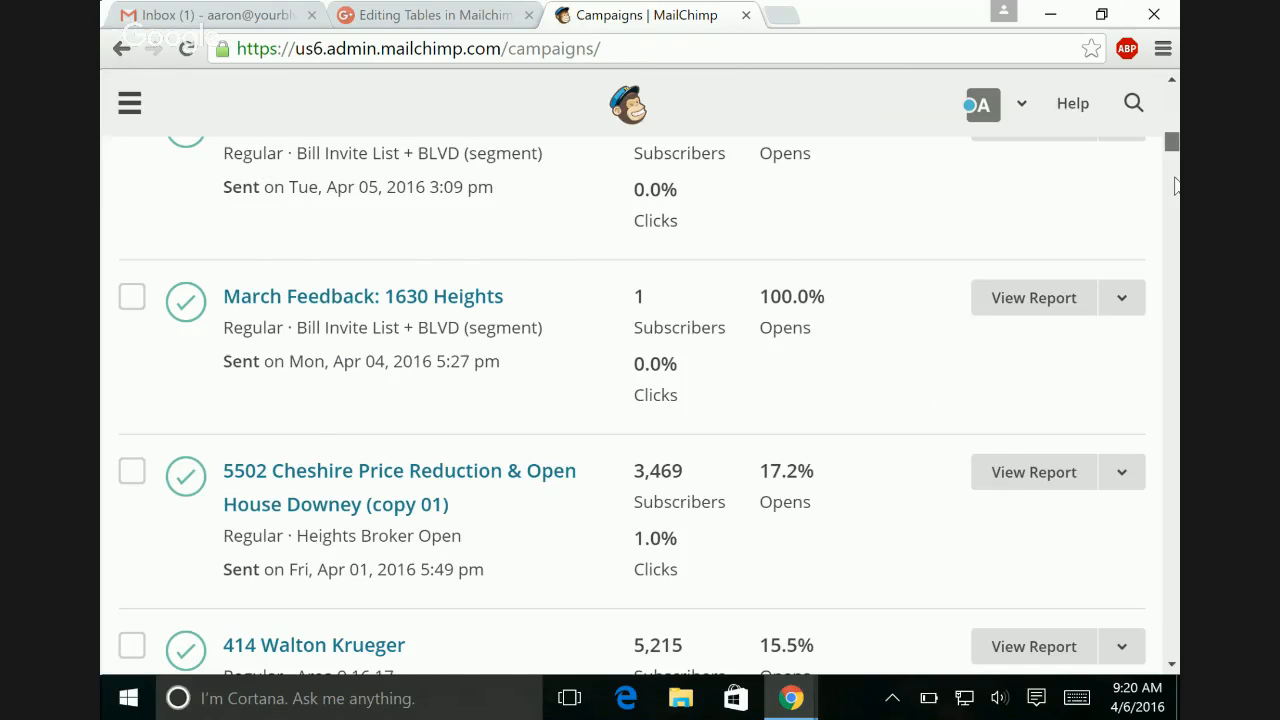
scroll(1176, 185, down, 5)
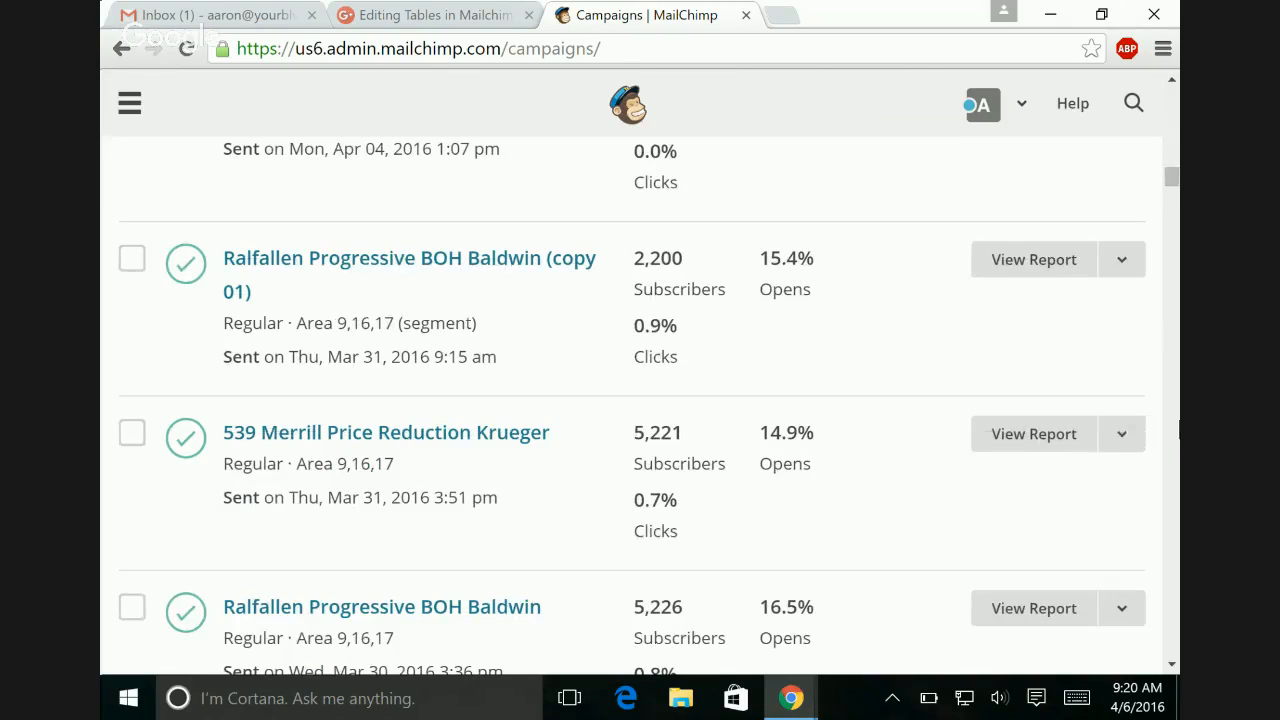
scroll(1174, 158, up, 5)
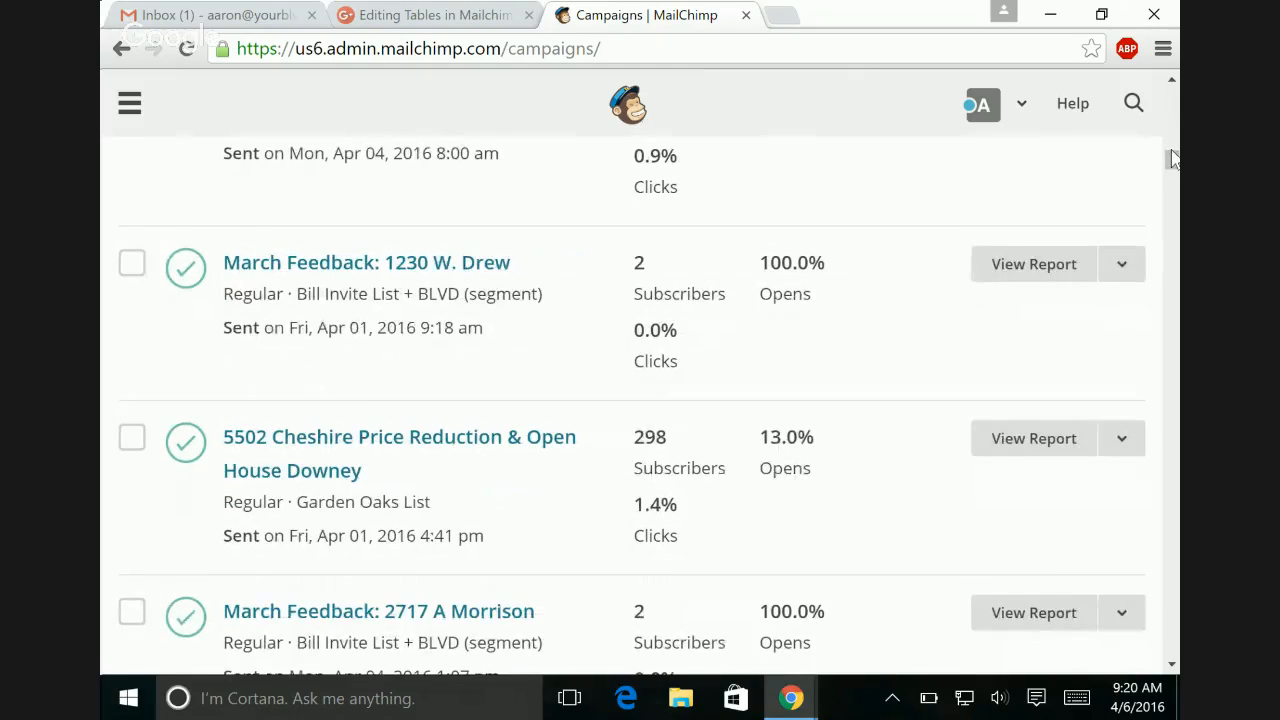
scroll(1174, 160, up, 5)
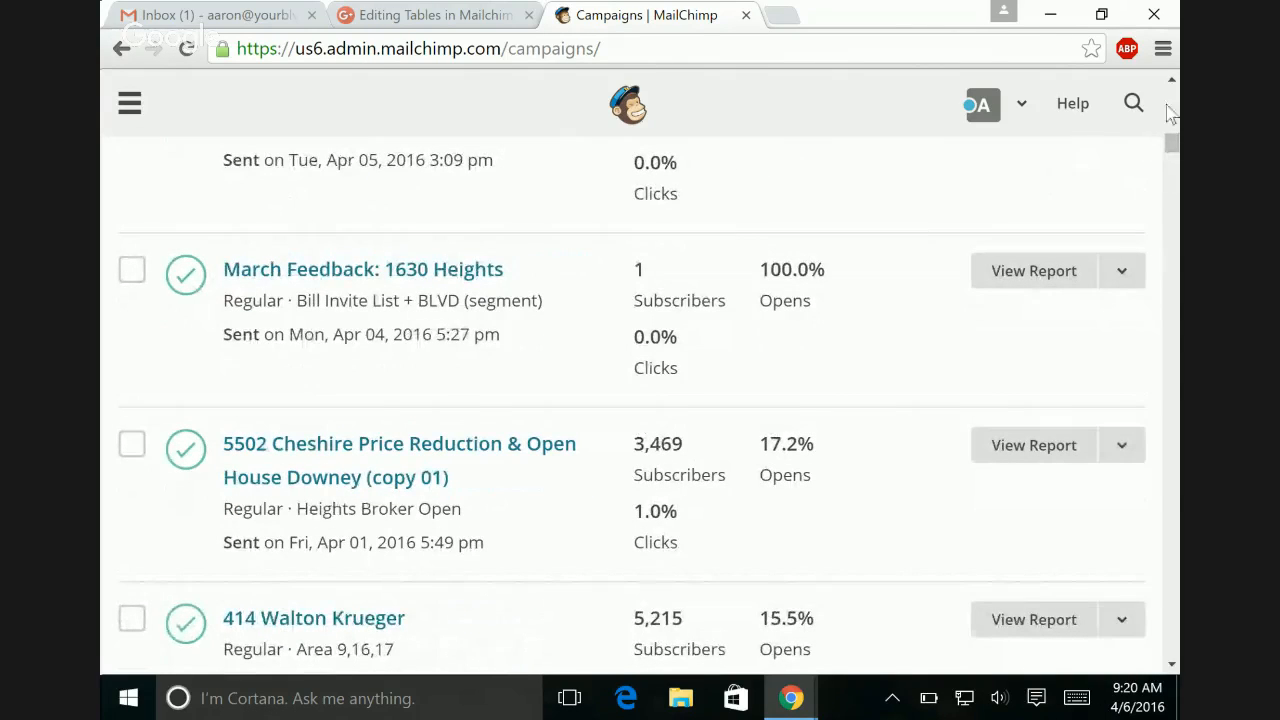
scroll(1174, 120, up, 5)
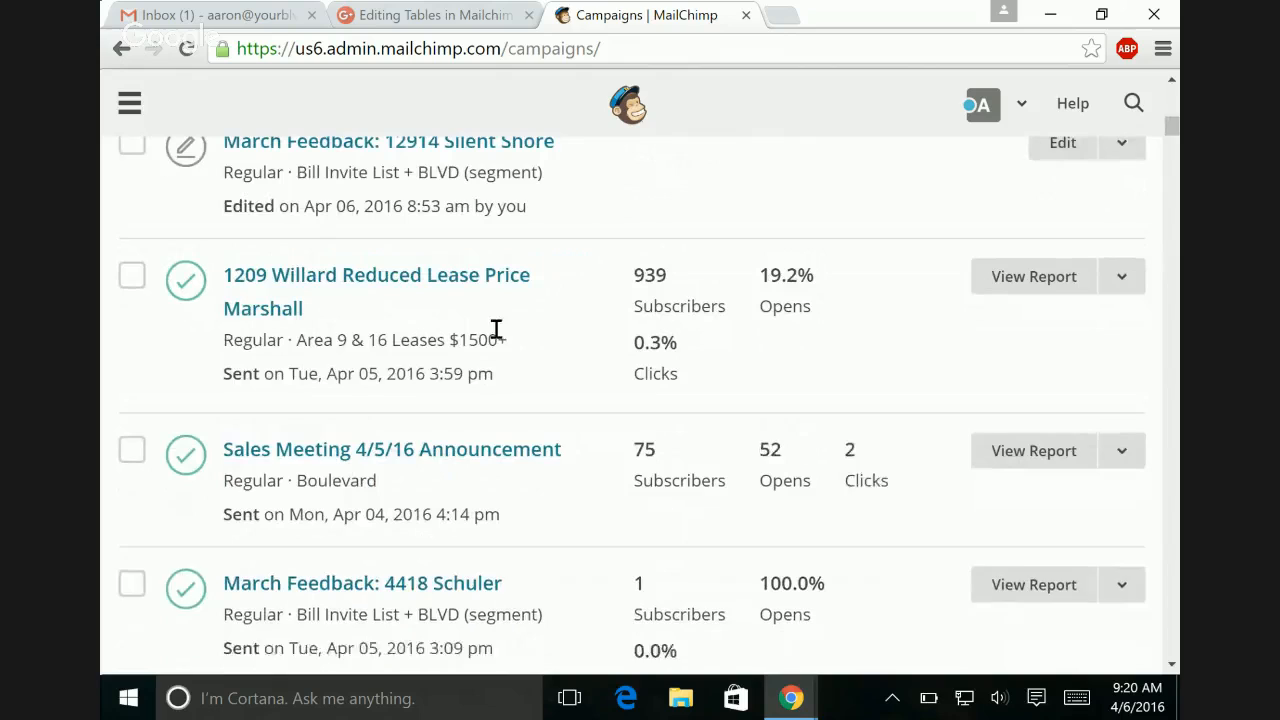
click(503, 158)
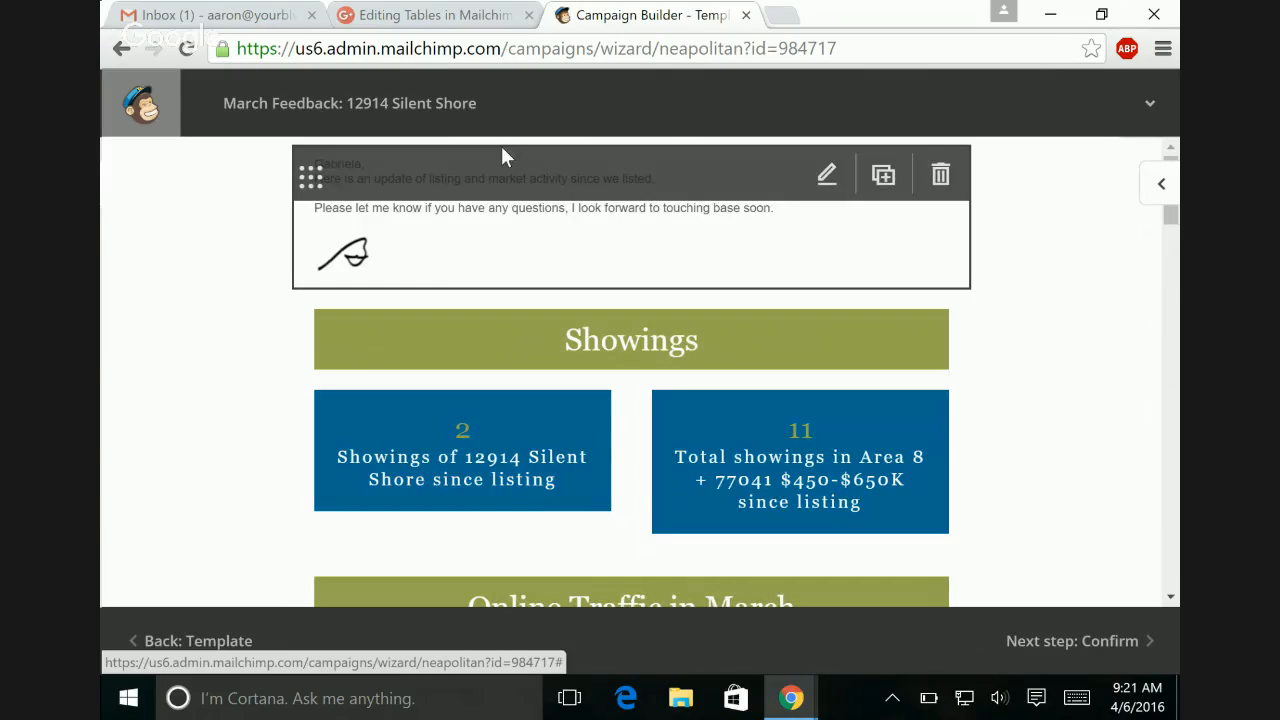
Step: Open the On the Market text block containing the Area 8 statistics table for editing
click(1162, 185)
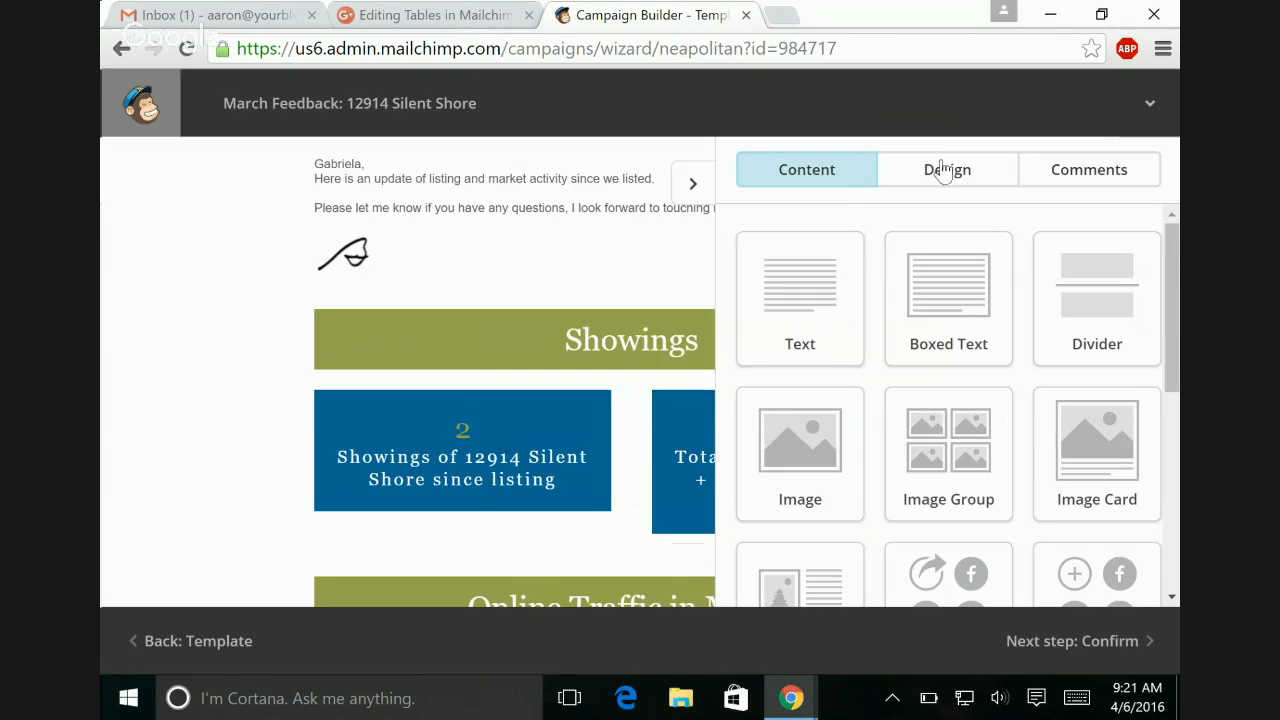
click(692, 185)
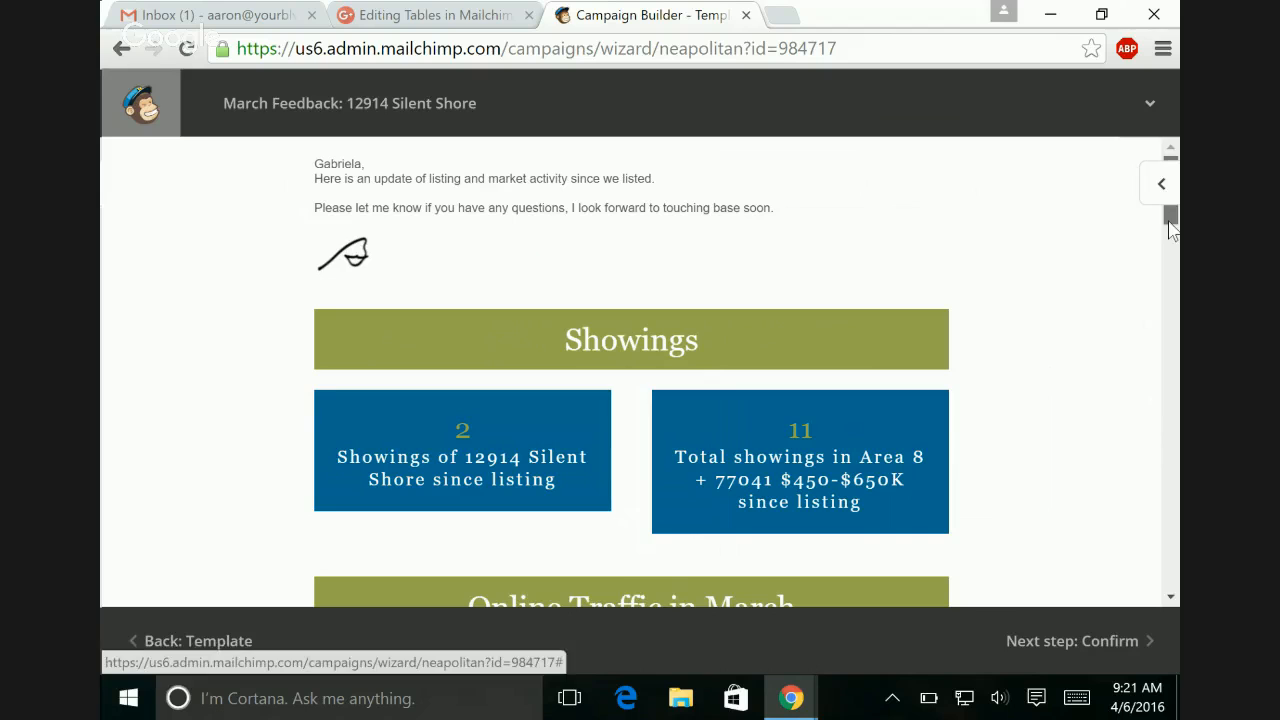
drag(1172, 228, 1169, 415)
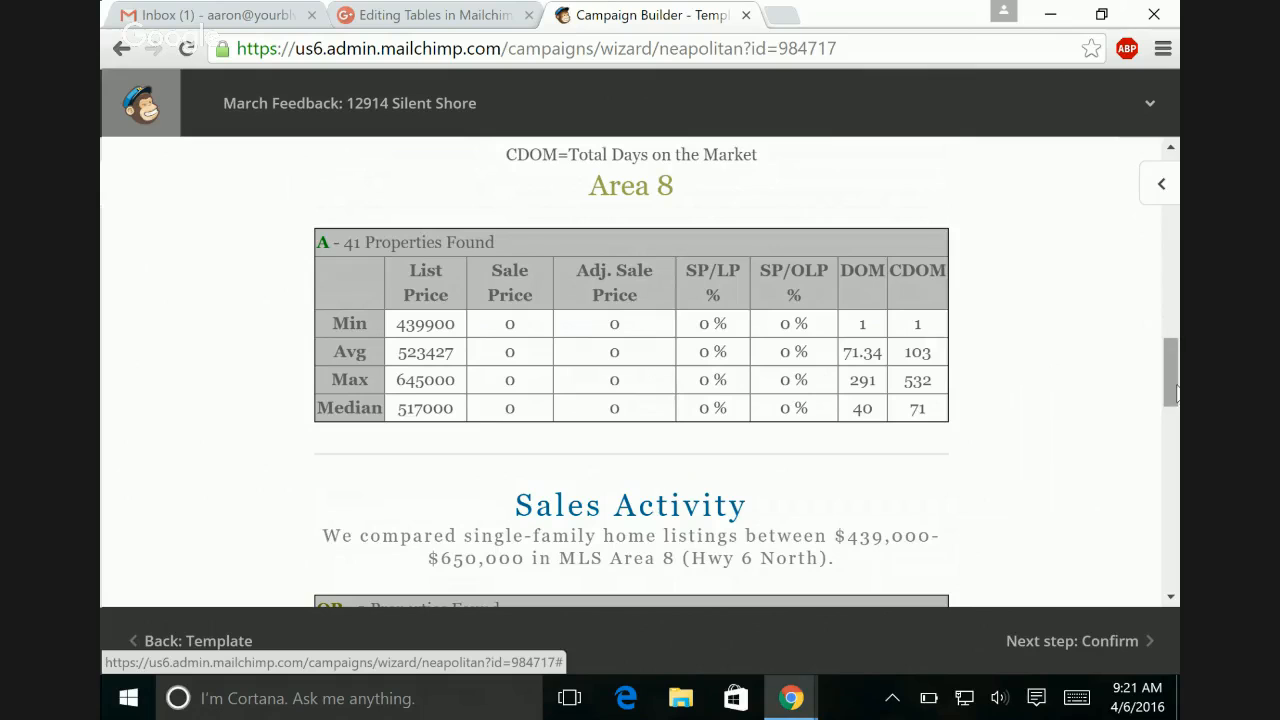
mouse_move(1175, 390)
mouse_down()
mouse_move(1172, 530)
mouse_move(1168, 383)
mouse_up()
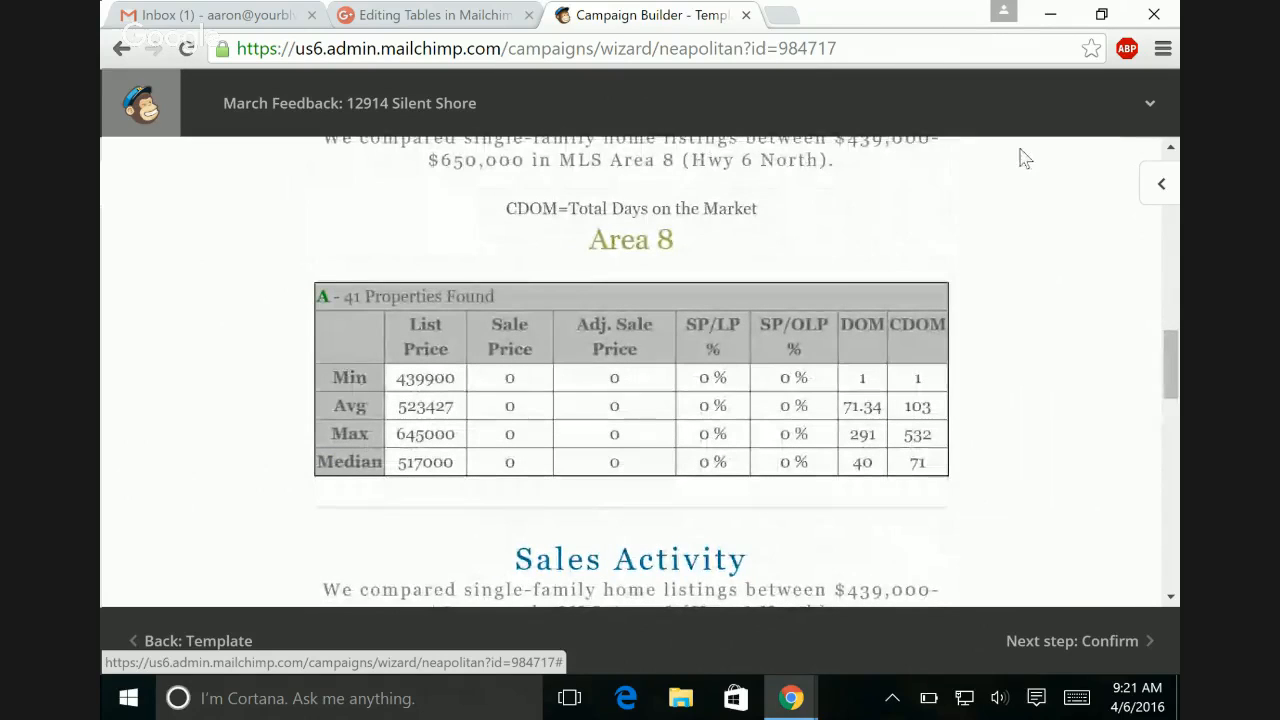
click(1166, 185)
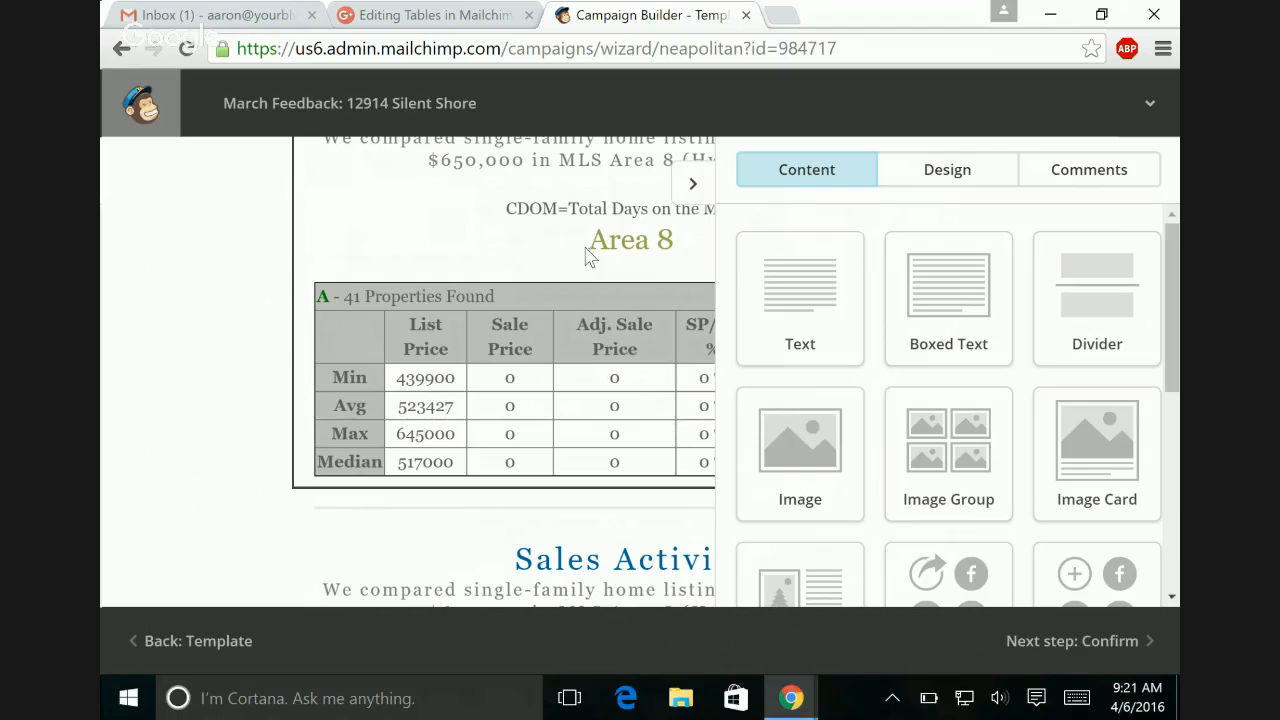
click(693, 186)
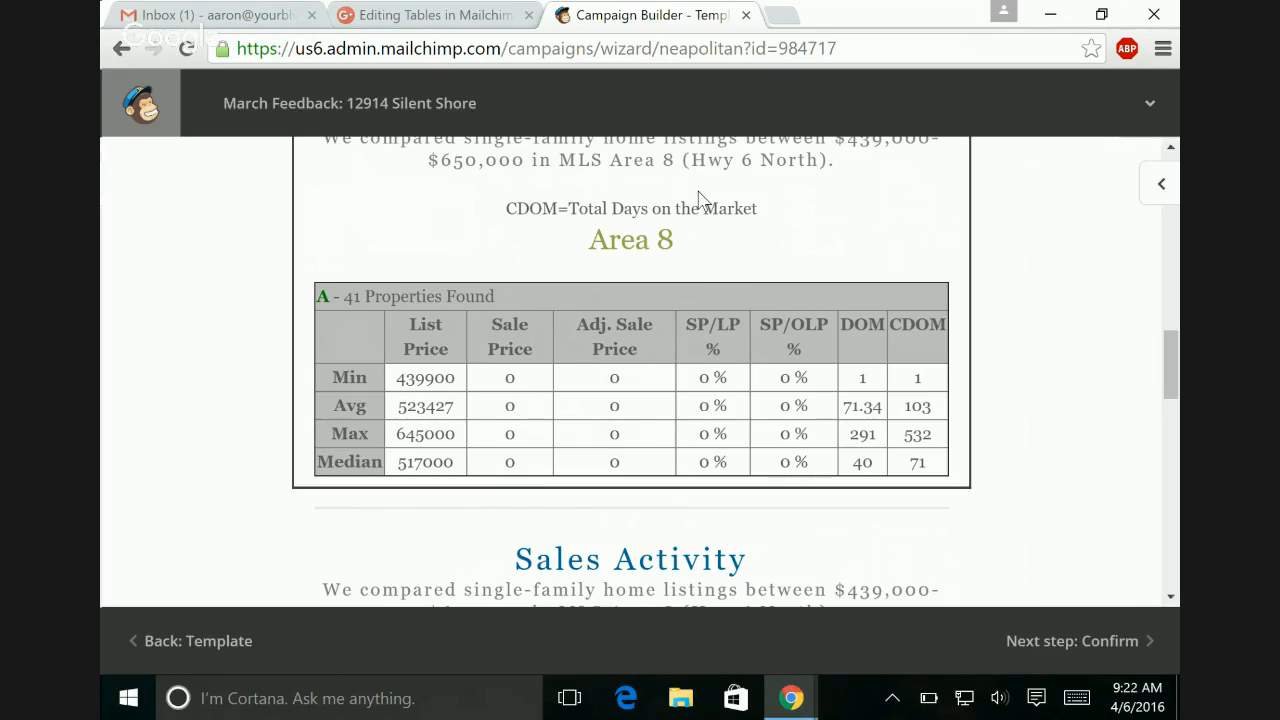
click(342, 235)
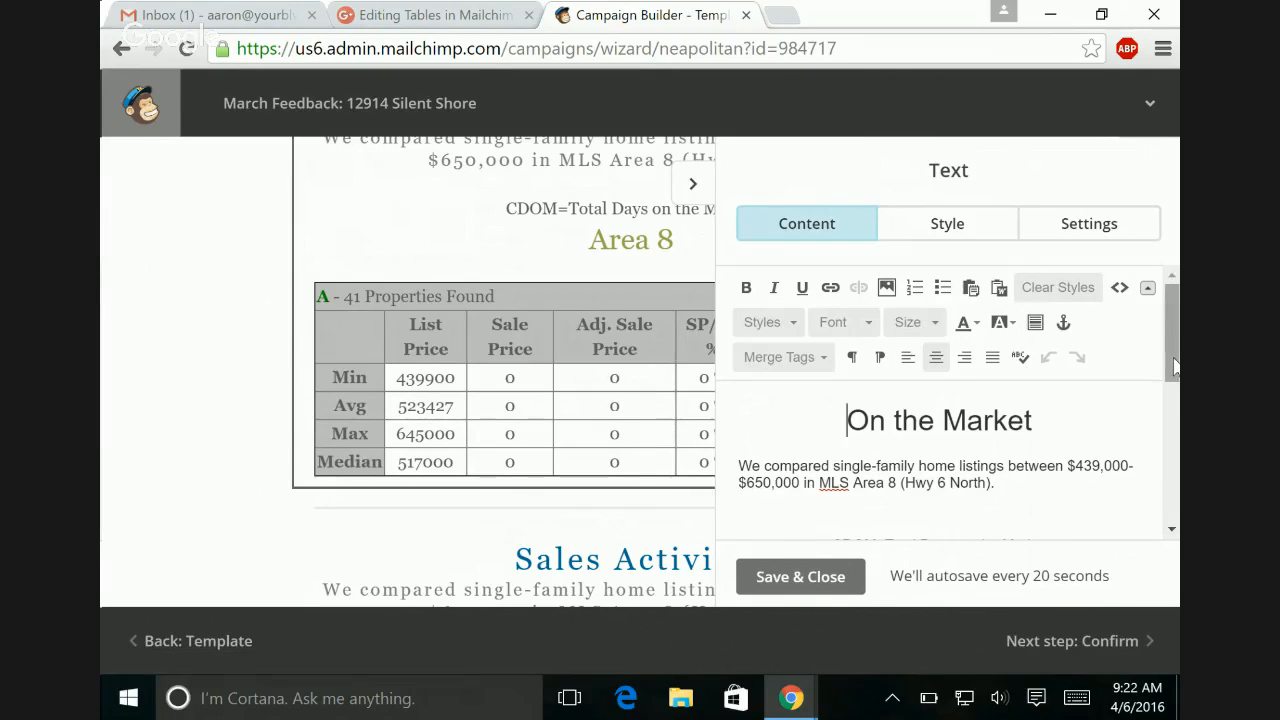
Step: Review the Area 8 table in the text editor and switch the block to its HTML source
drag(1174, 359, 1174, 436)
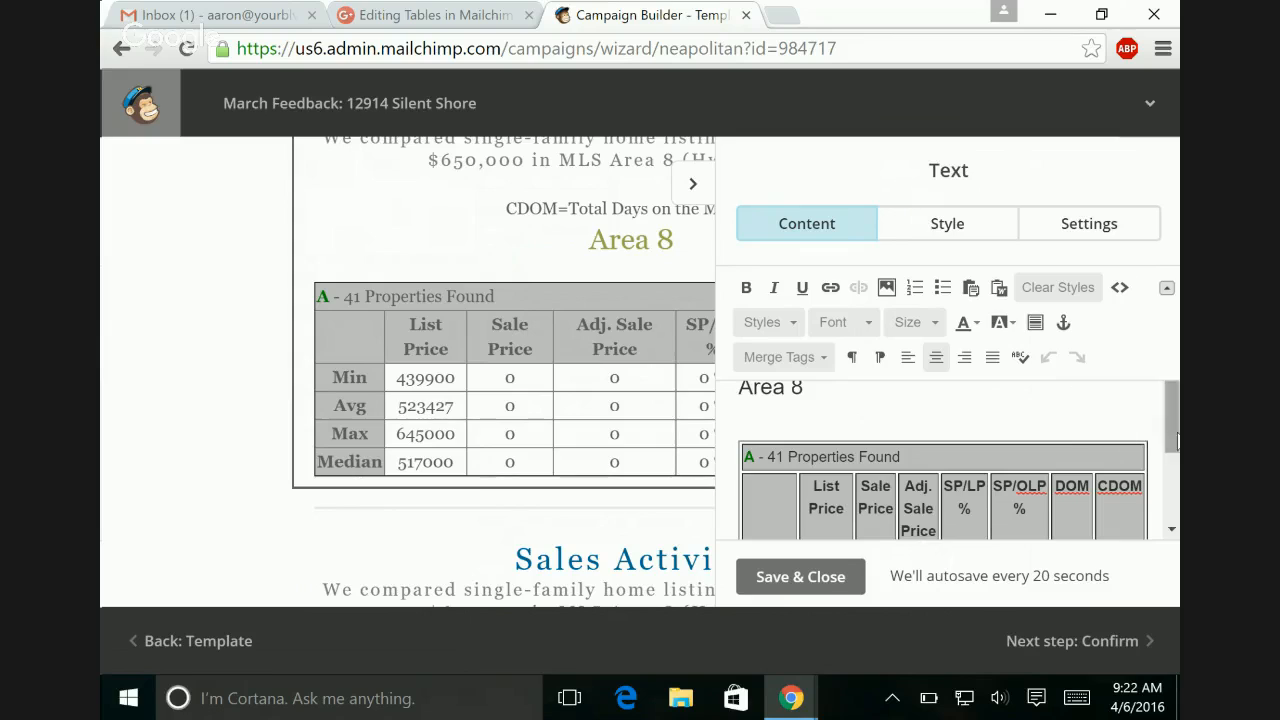
click(1044, 426)
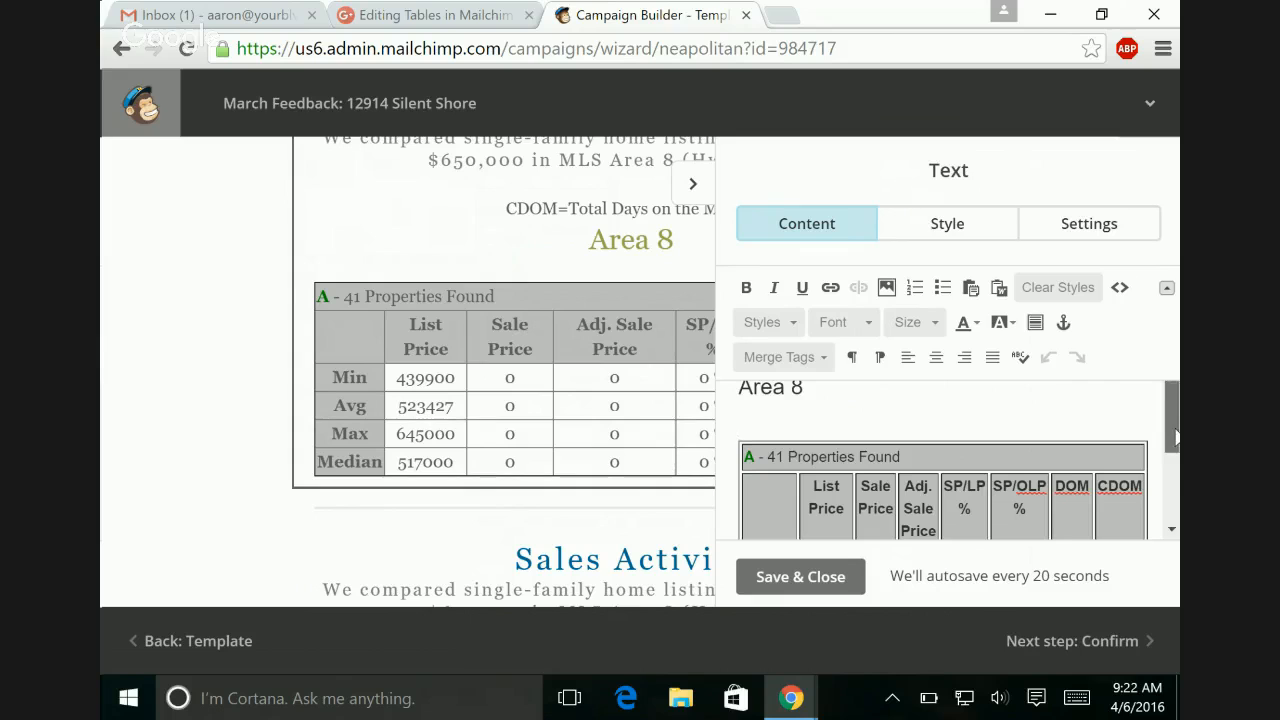
drag(1176, 435, 1177, 489)
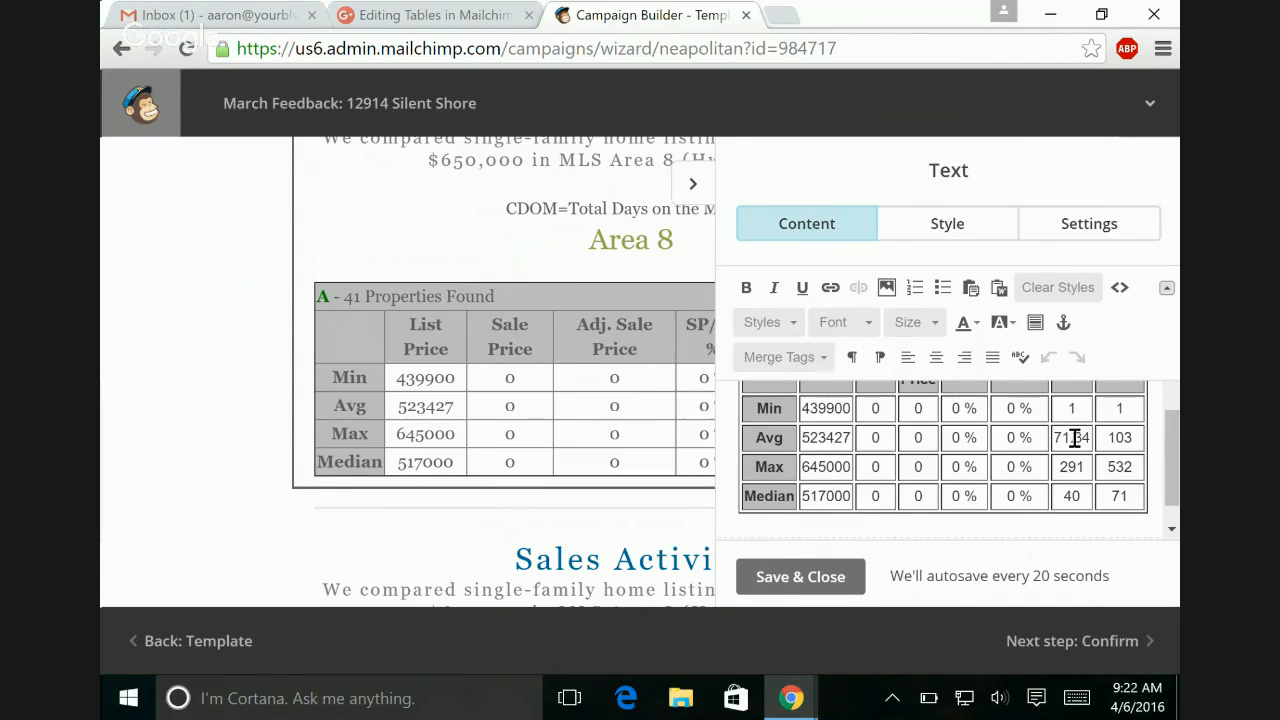
click(1120, 291)
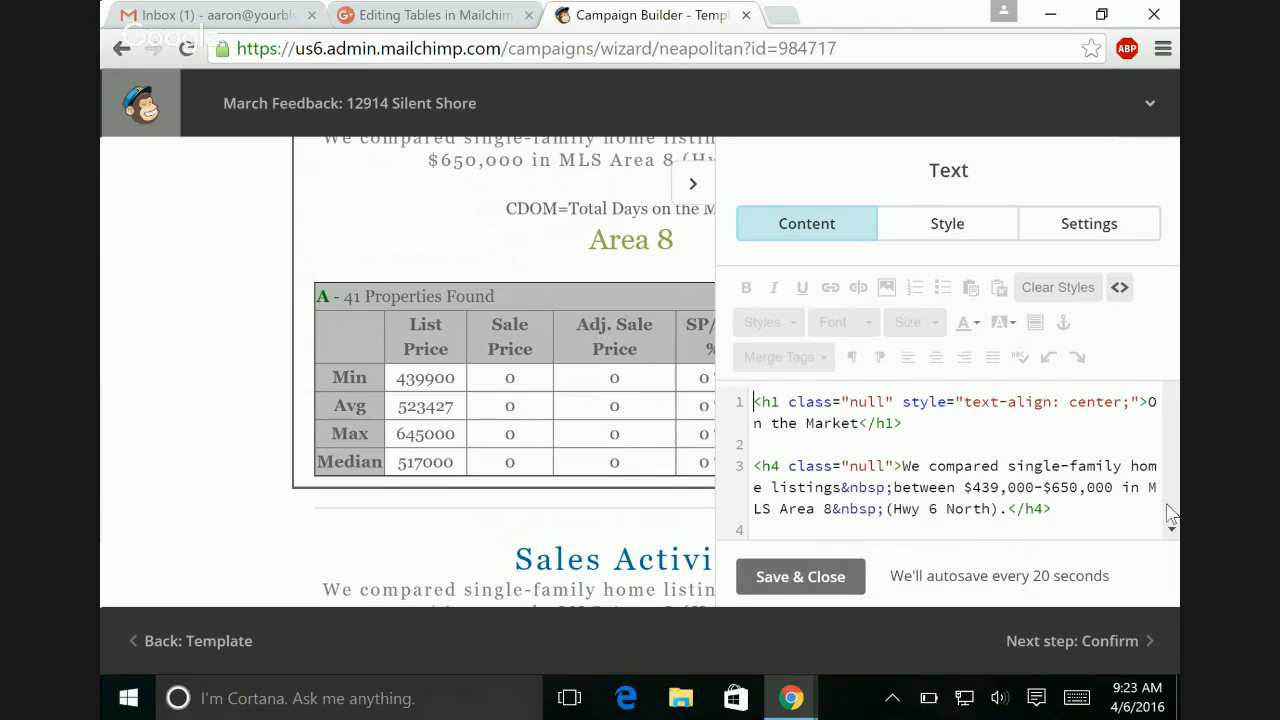
Step: Examine the table's header-row markup in the source and compare it with the columns of the full-width Area 8 table
scroll(1173, 505, down, 5)
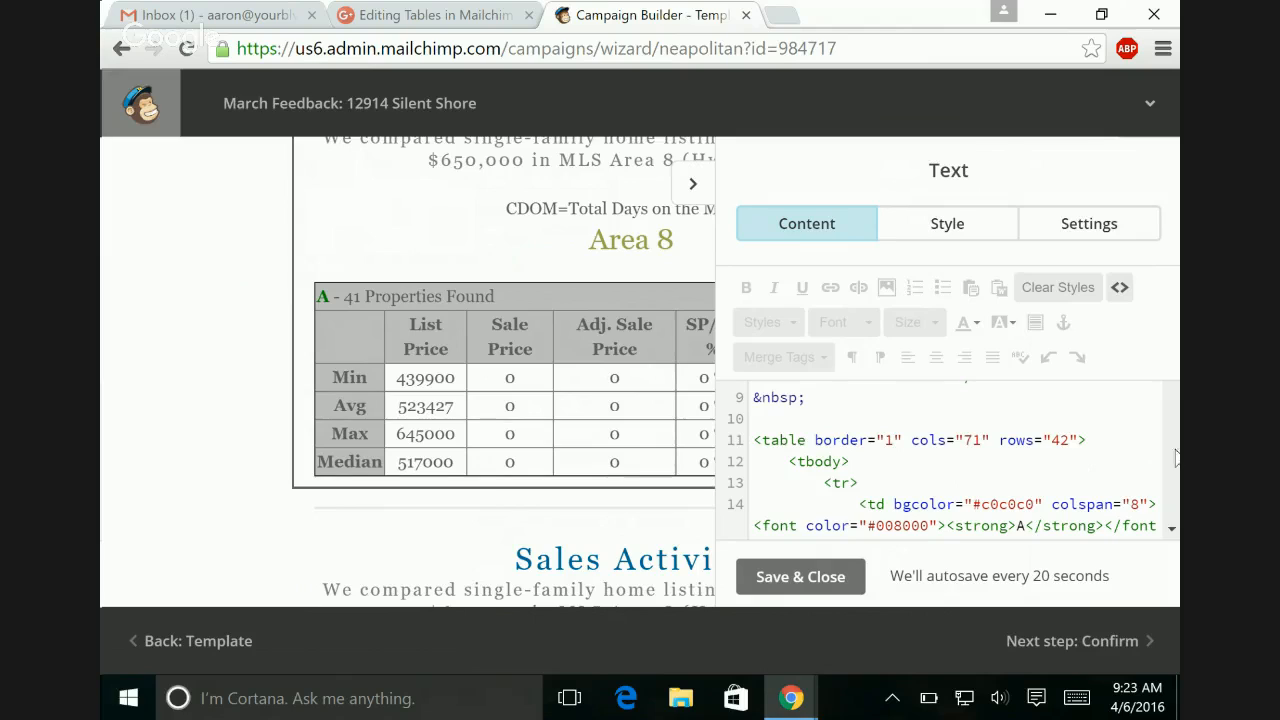
click(1172, 529)
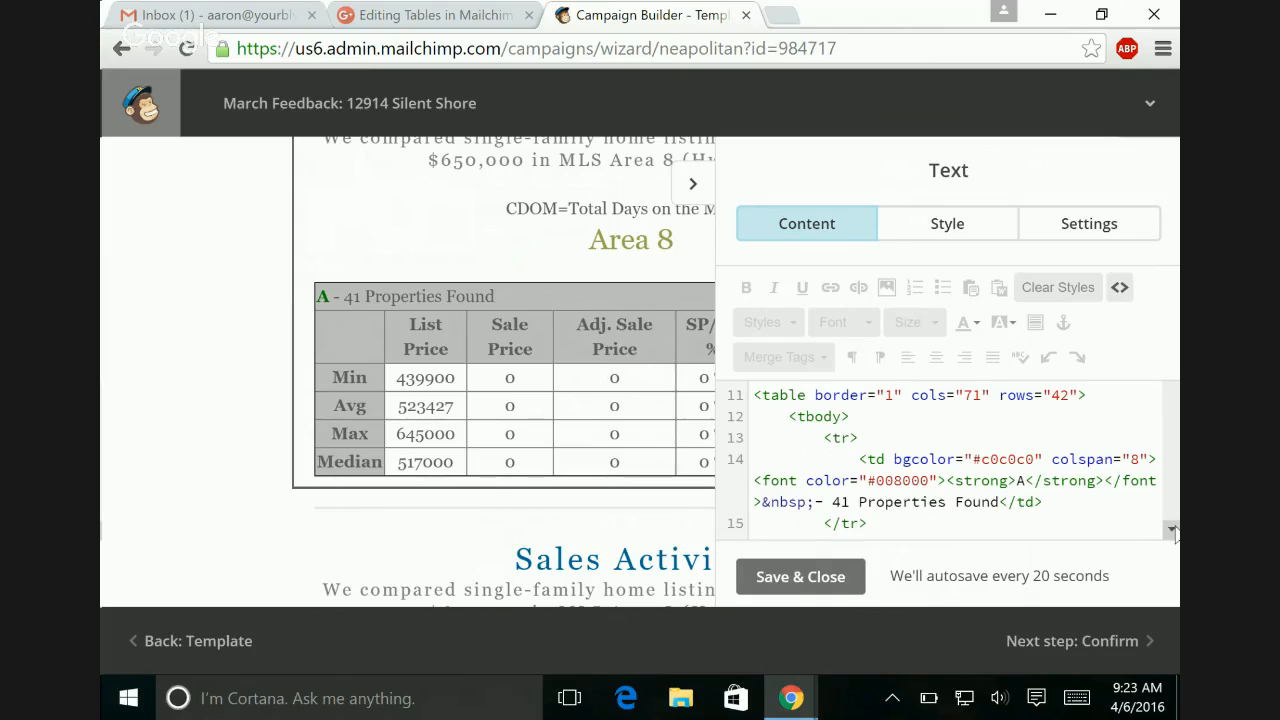
click(1172, 529)
click(1172, 529)
click(1172, 529)
click(1172, 529)
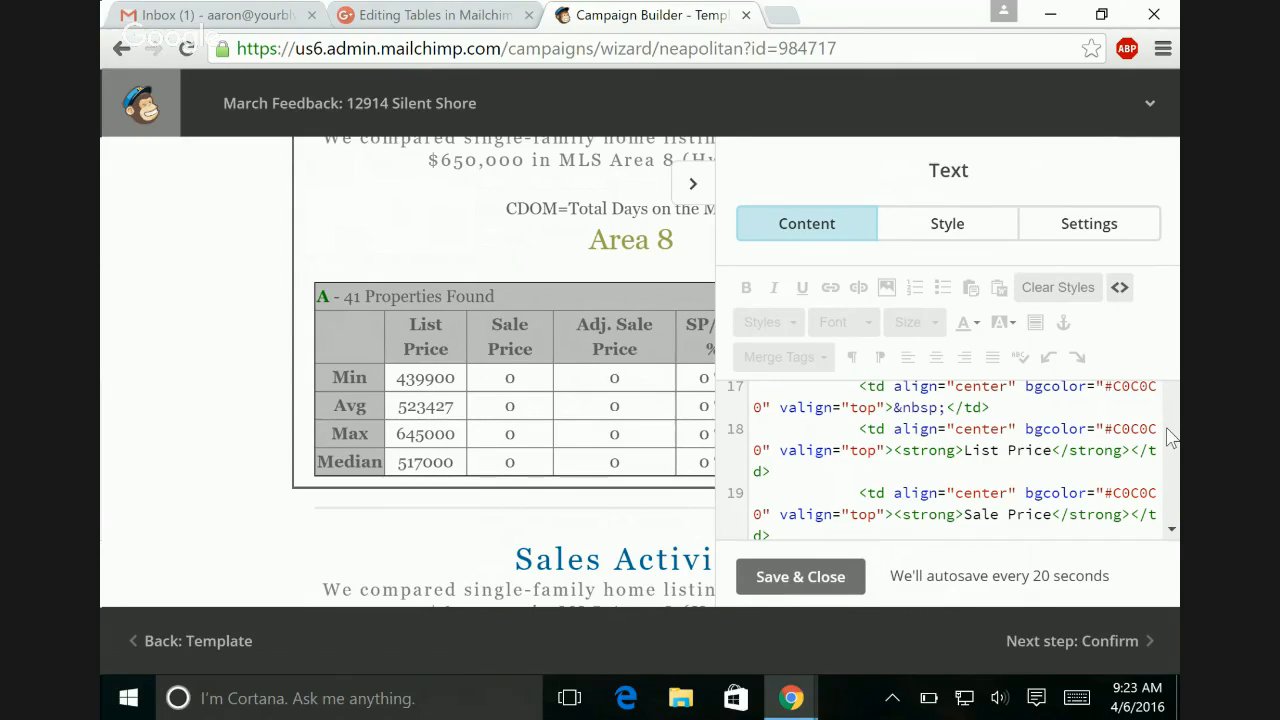
scroll(1172, 437, down, 2)
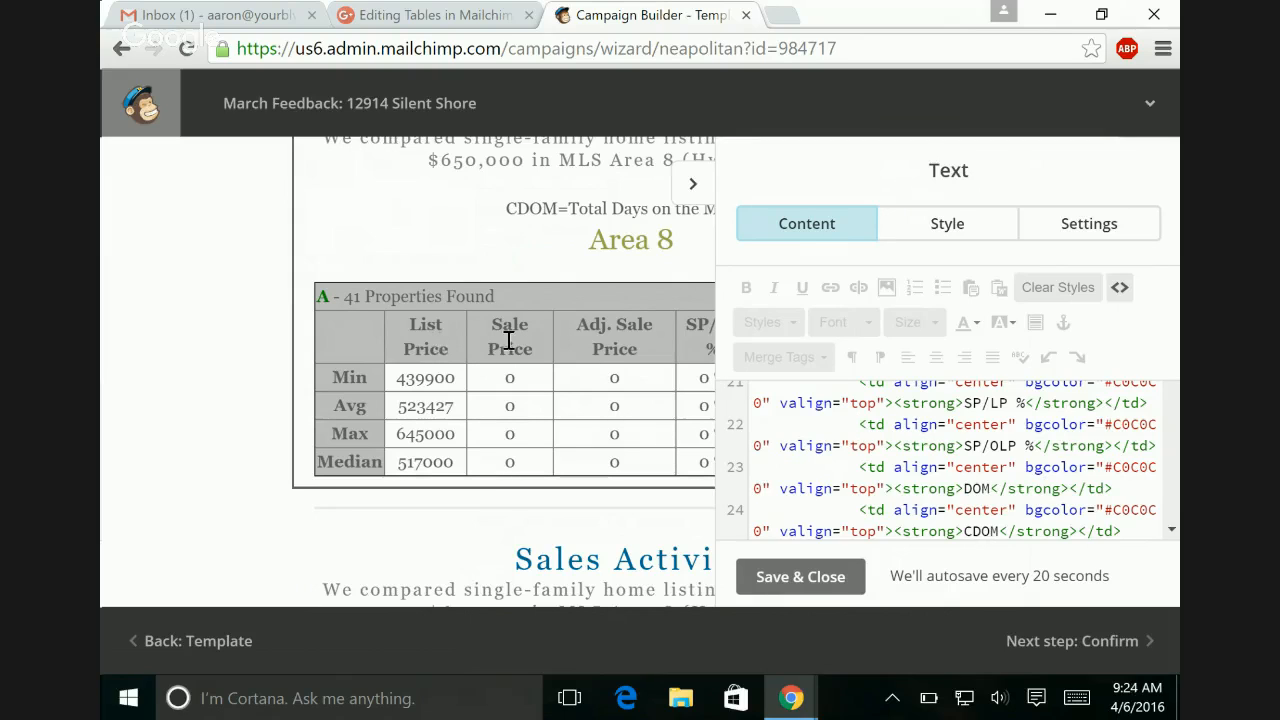
click(695, 195)
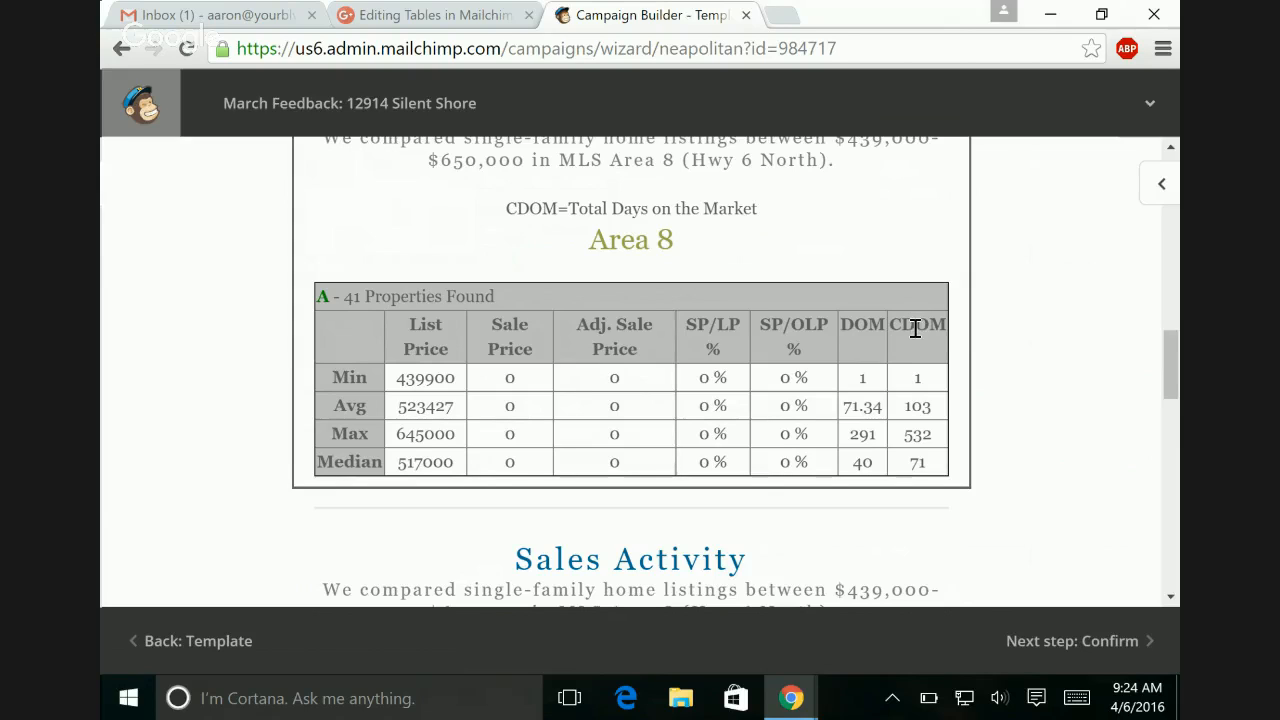
click(918, 372)
text(1)
click(1165, 187)
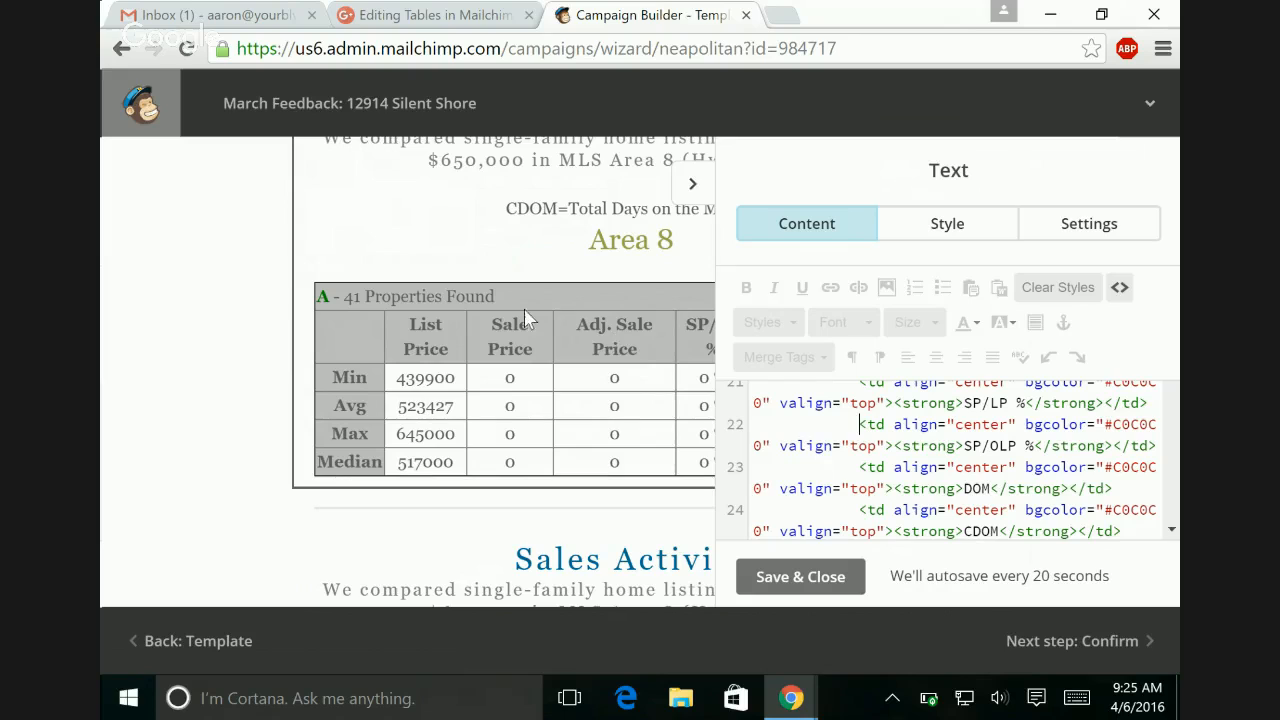
Step: Delete the complete Sale Price header cell from the Area 8 table's HTML source
scroll(1179, 428, down, 3)
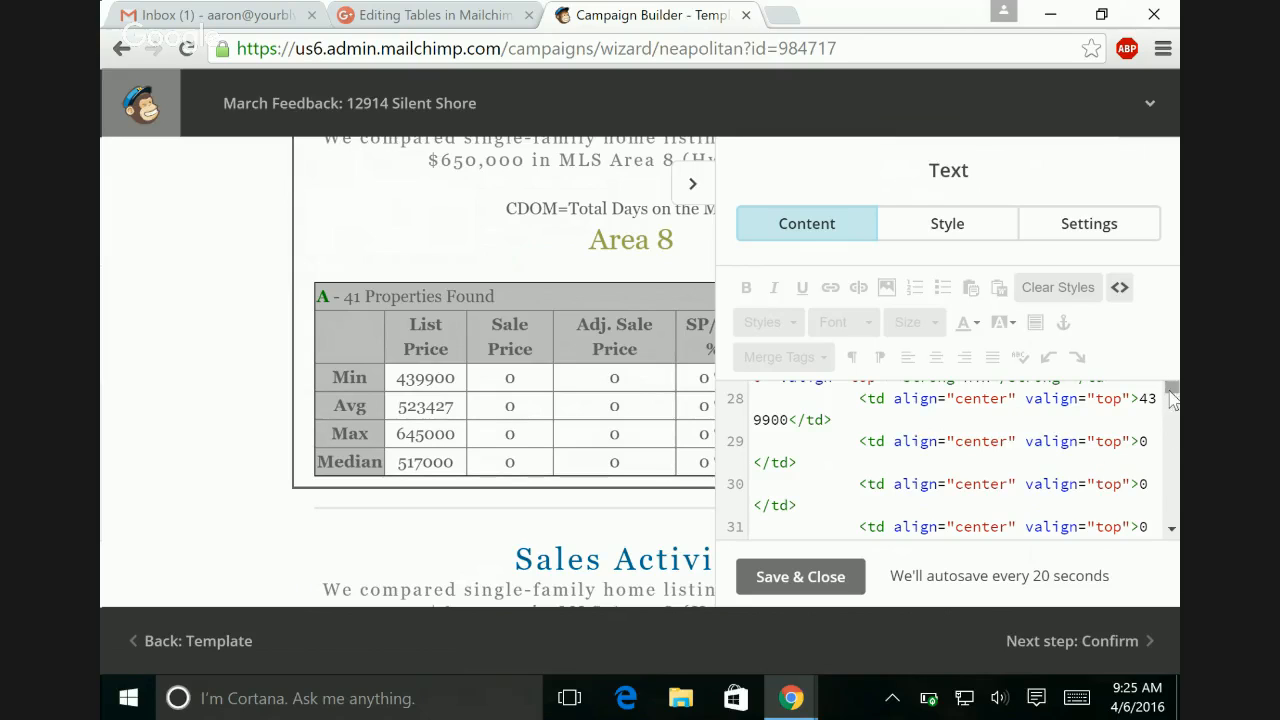
mouse_move(1172, 397)
mouse_down()
mouse_move(1166, 366)
mouse_move(1170, 390)
mouse_up()
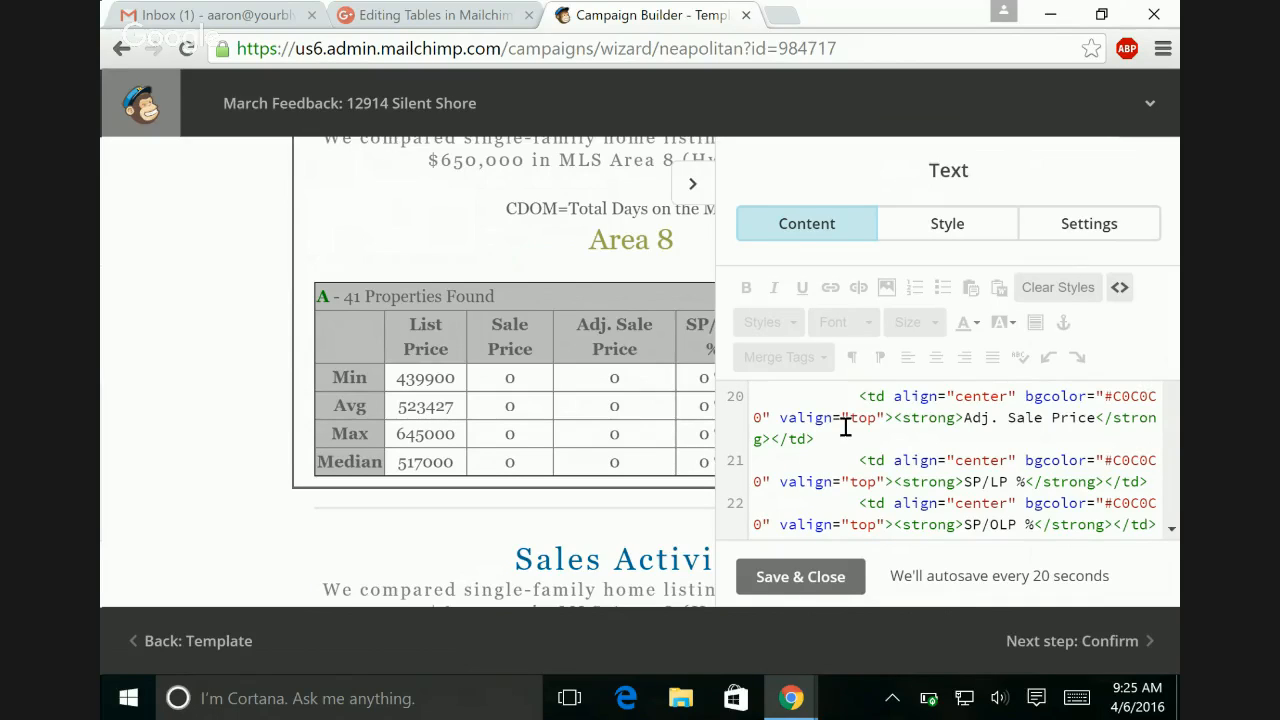
scroll(845, 426, up, 3)
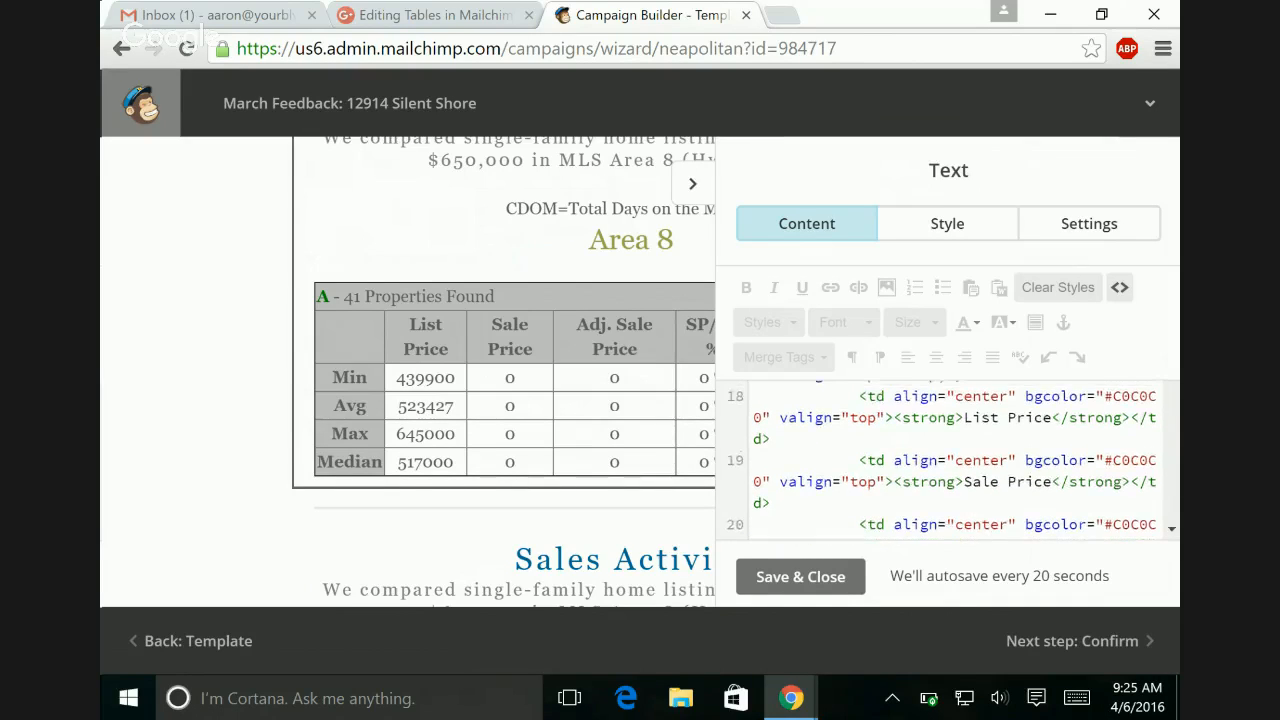
scroll(950, 460, up, 1)
scroll(950, 460, down, 1)
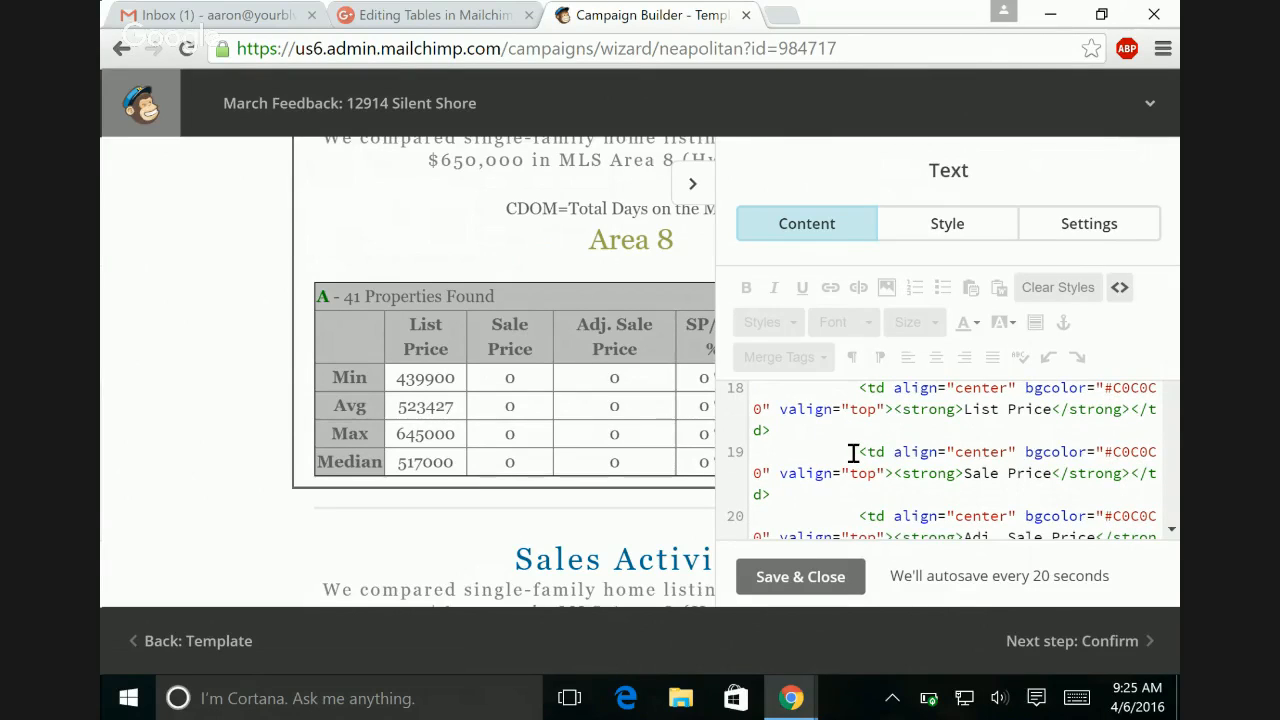
drag(856, 451, 898, 496)
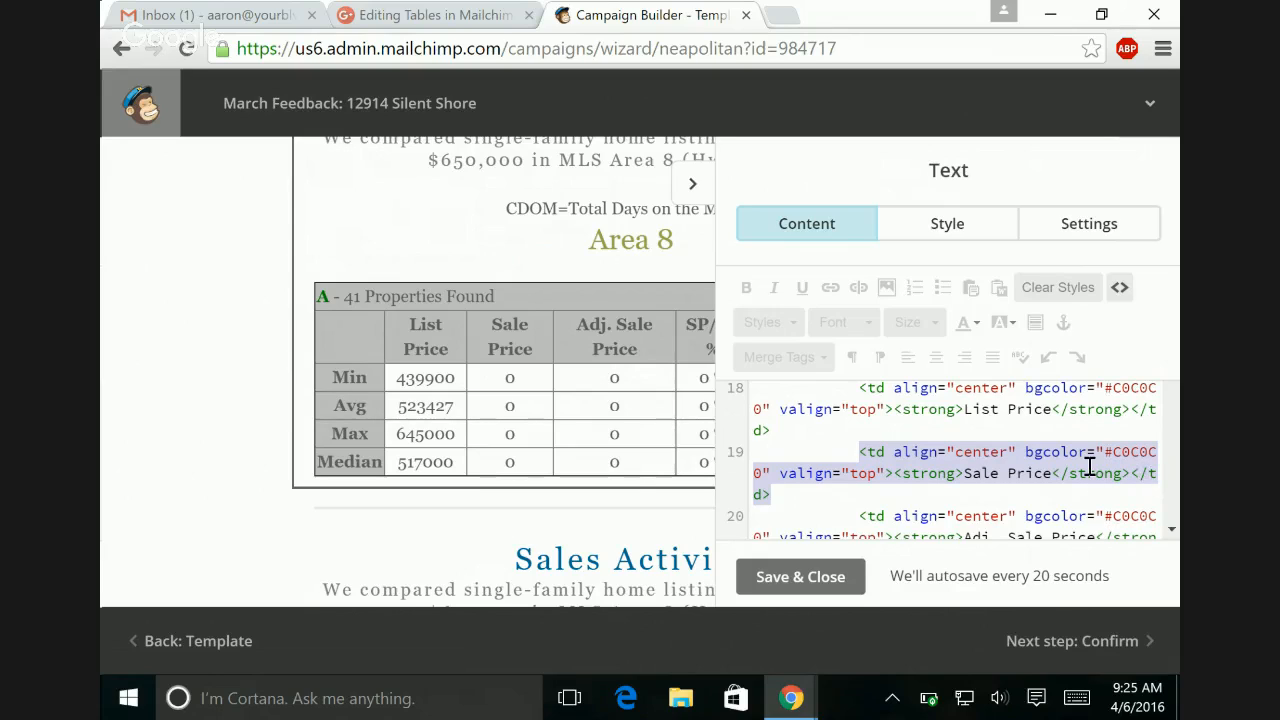
key(Delete)
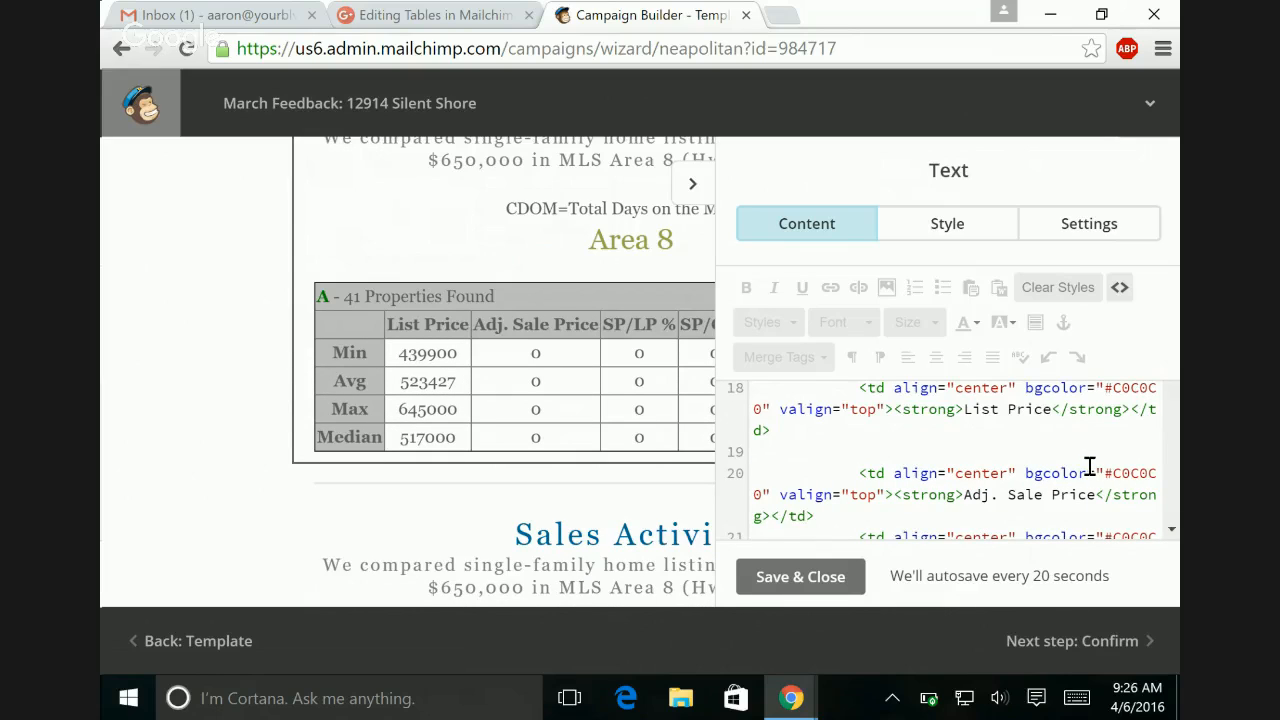
Step: Remove the blank line and extra indentation before the Adj. Sale Price header cell in the HTML source
key(Delete)
key(Delete)
key(Delete)
key(Delete)
key(Delete)
key(Delete)
key(Delete)
key(Delete)
key(Delete)
key(Delete)
key(Delete)
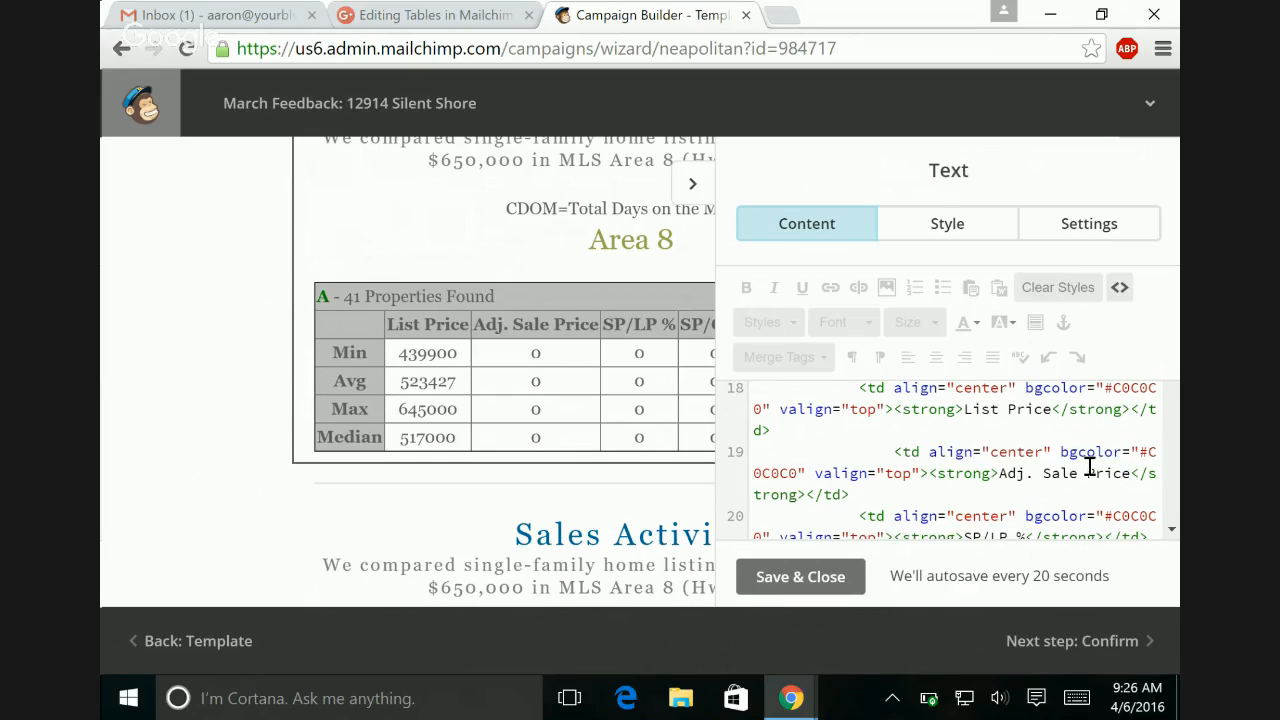
key(Delete)
key(Delete)
key(Delete)
key(Delete)
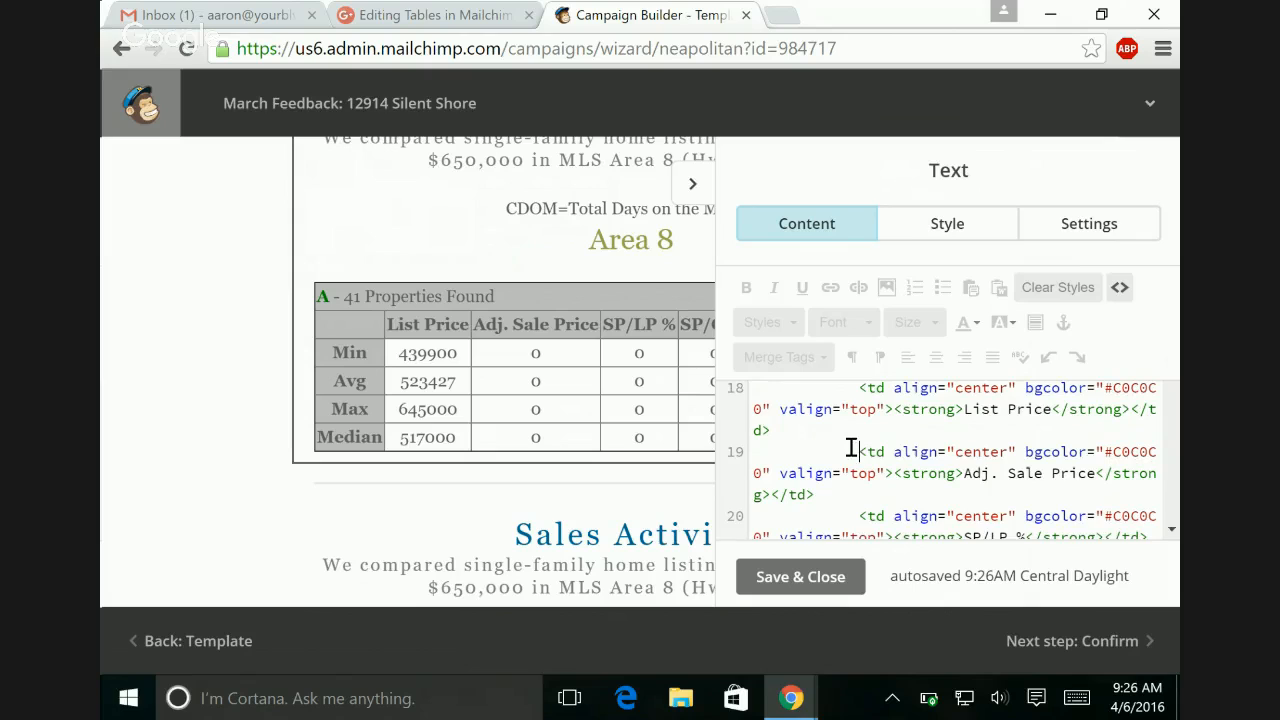
Step: Delete the Adj. Sale Price and SP/LP % header cells from the source and close up the gap they leave
drag(851, 448, 949, 533)
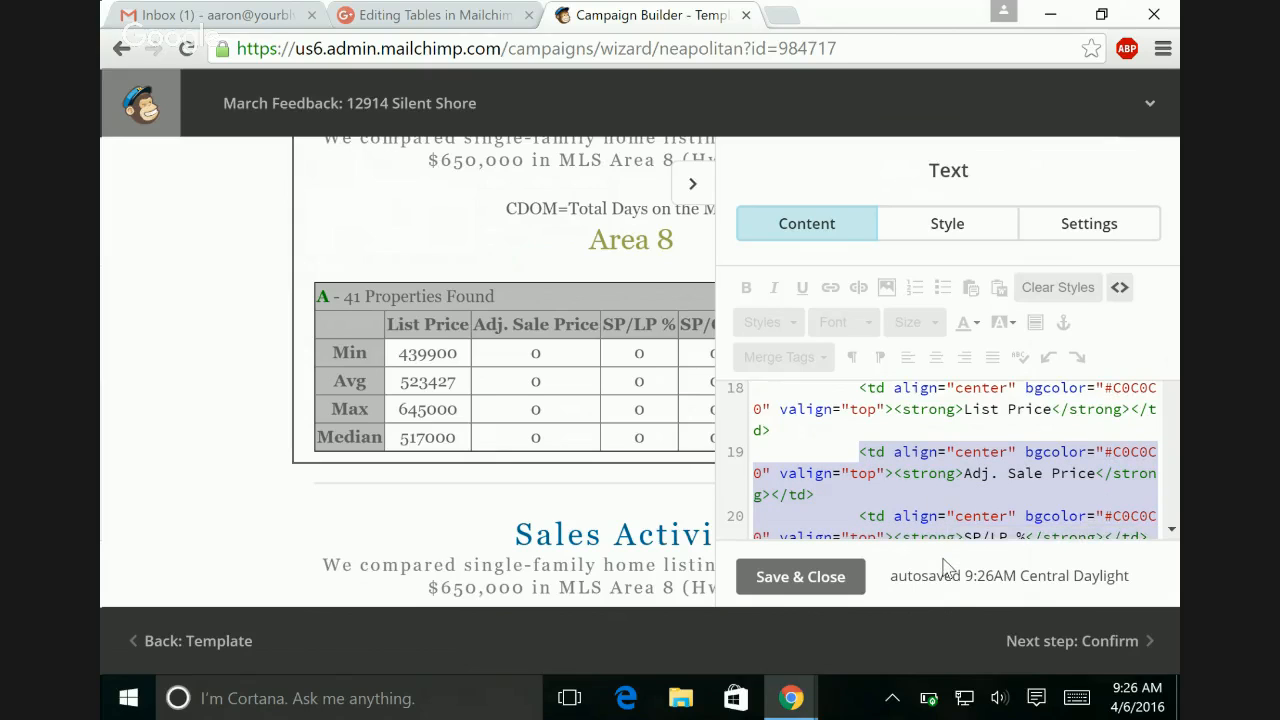
drag(950, 610, 1157, 537)
key(BackSpace)
key(Delete)
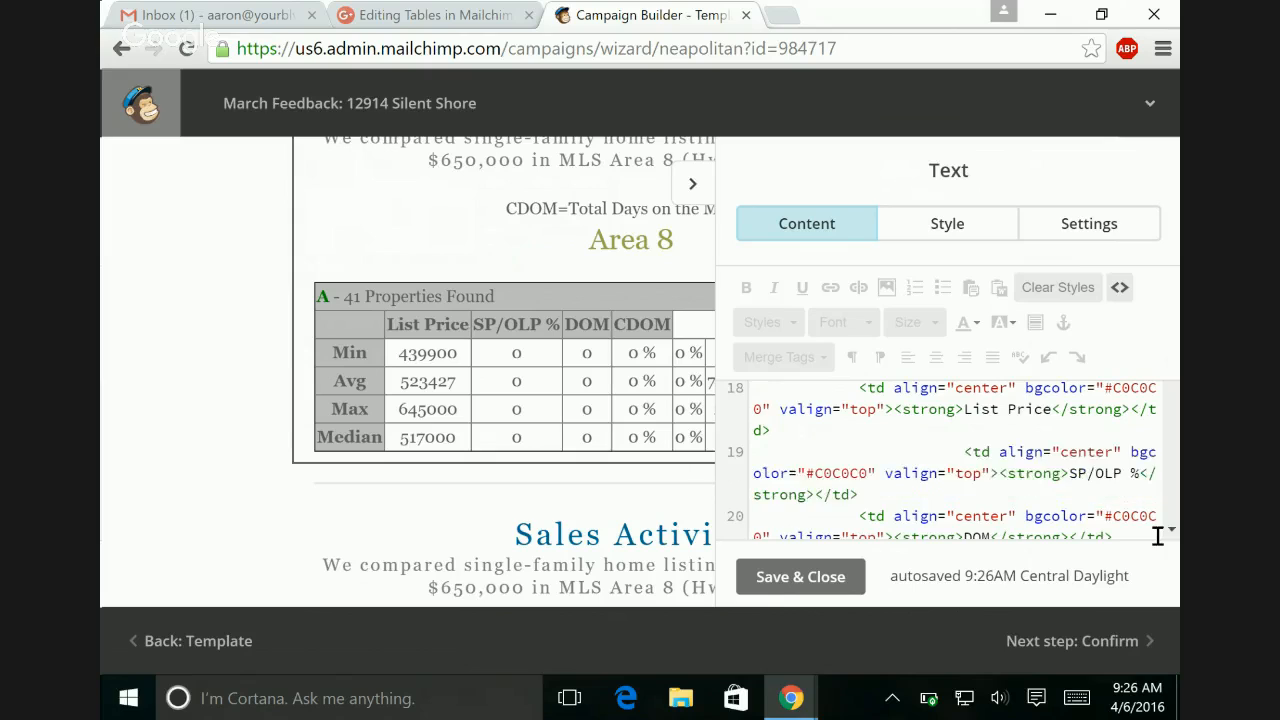
key(Delete)
key(Delete)
key(Delete)
key(Delete)
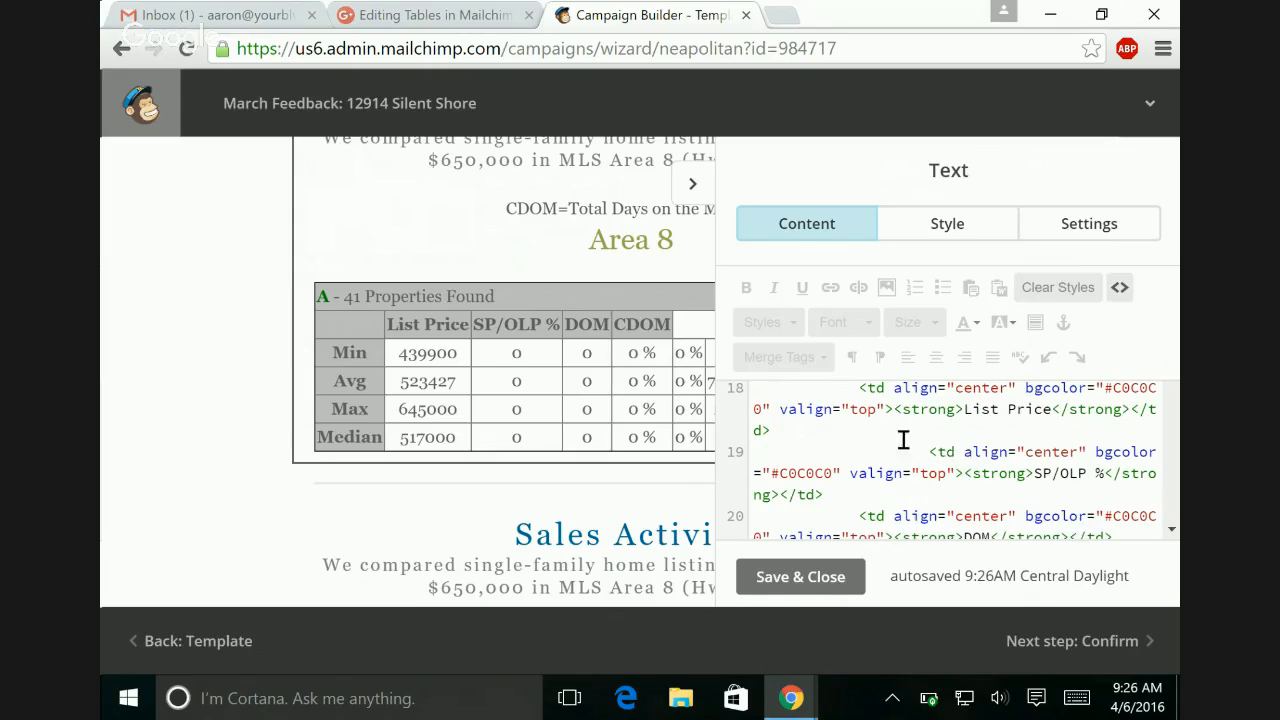
Step: Delete the SP/OLP % and DOM header cells, keeping the CDOM header cell on its own line directly after List Price
drag(860, 452, 1109, 538)
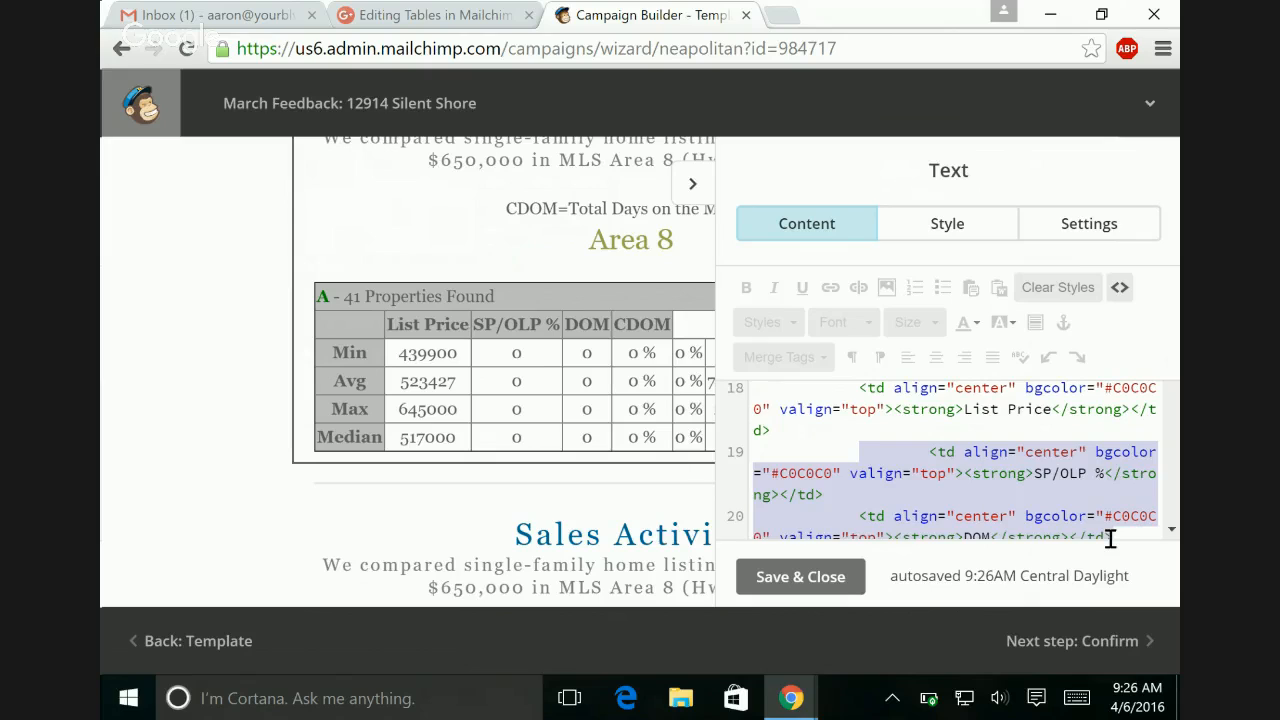
key(Delete)
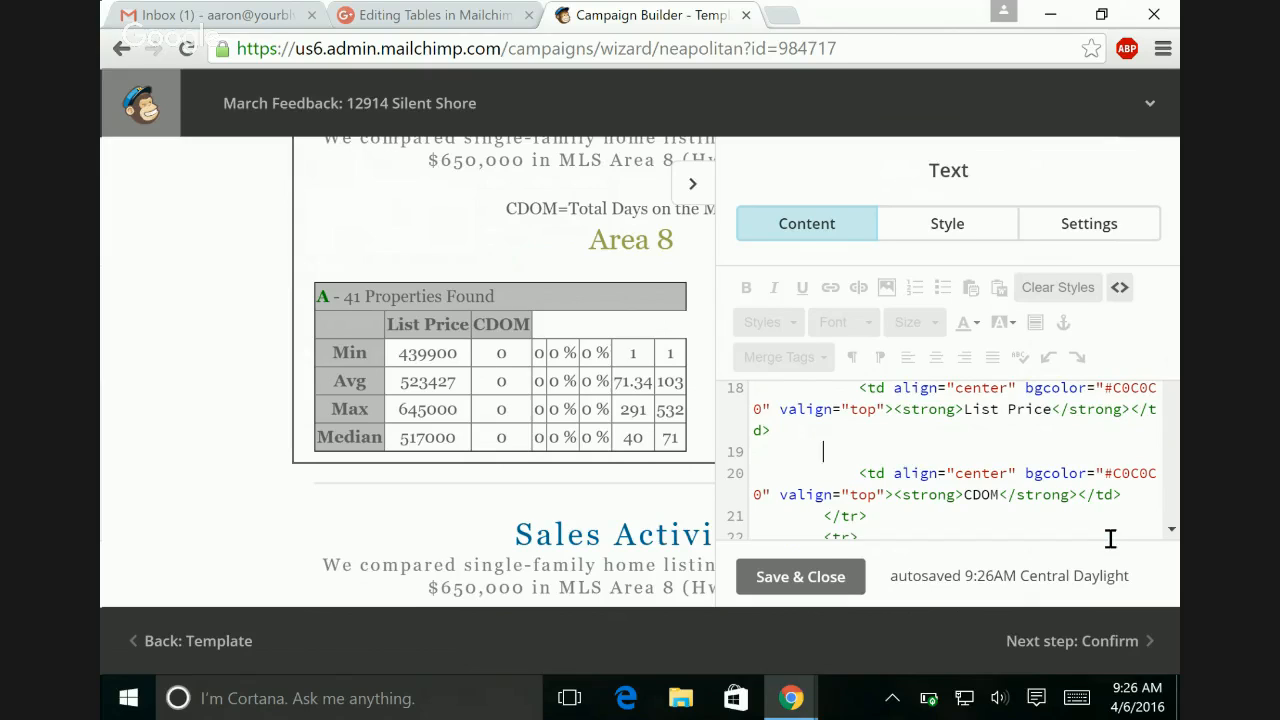
key(BackSpace)
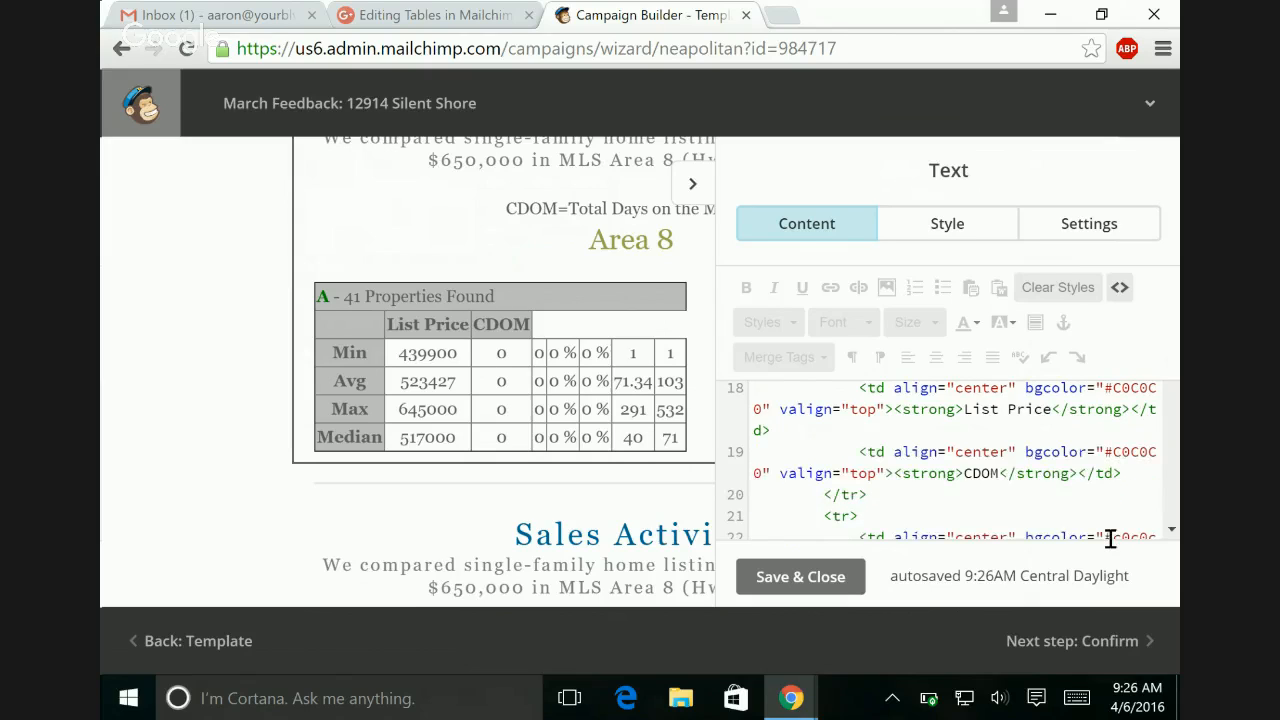
key(Delete)
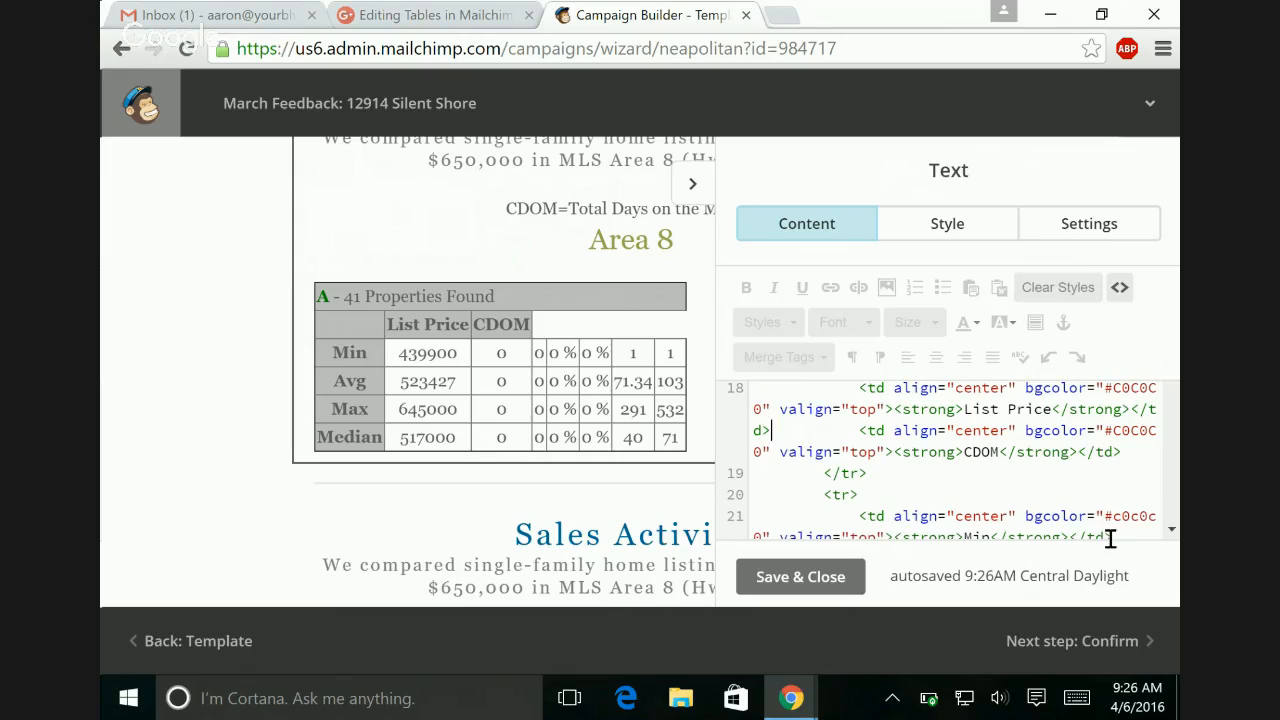
key(Return)
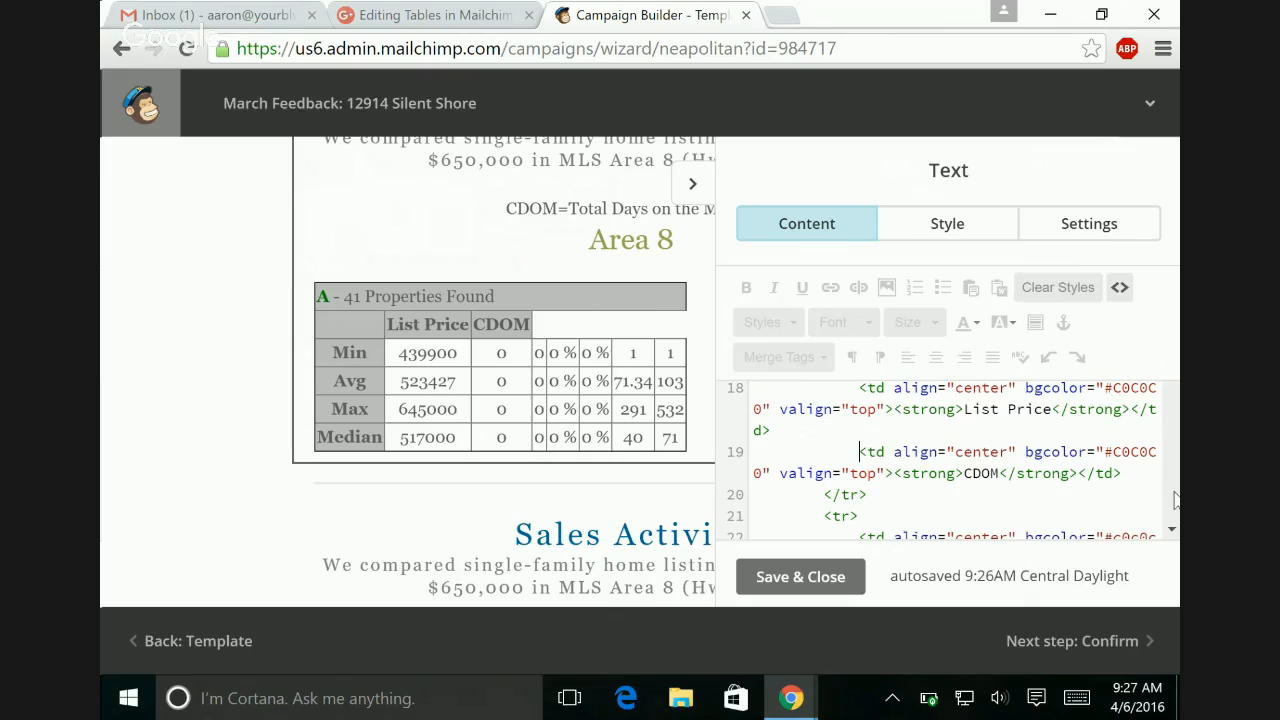
Step: Delete the two "0" cells and two "0 %" cells after the 439900 list price in the Min row's source
scroll(1176, 500, down, 3)
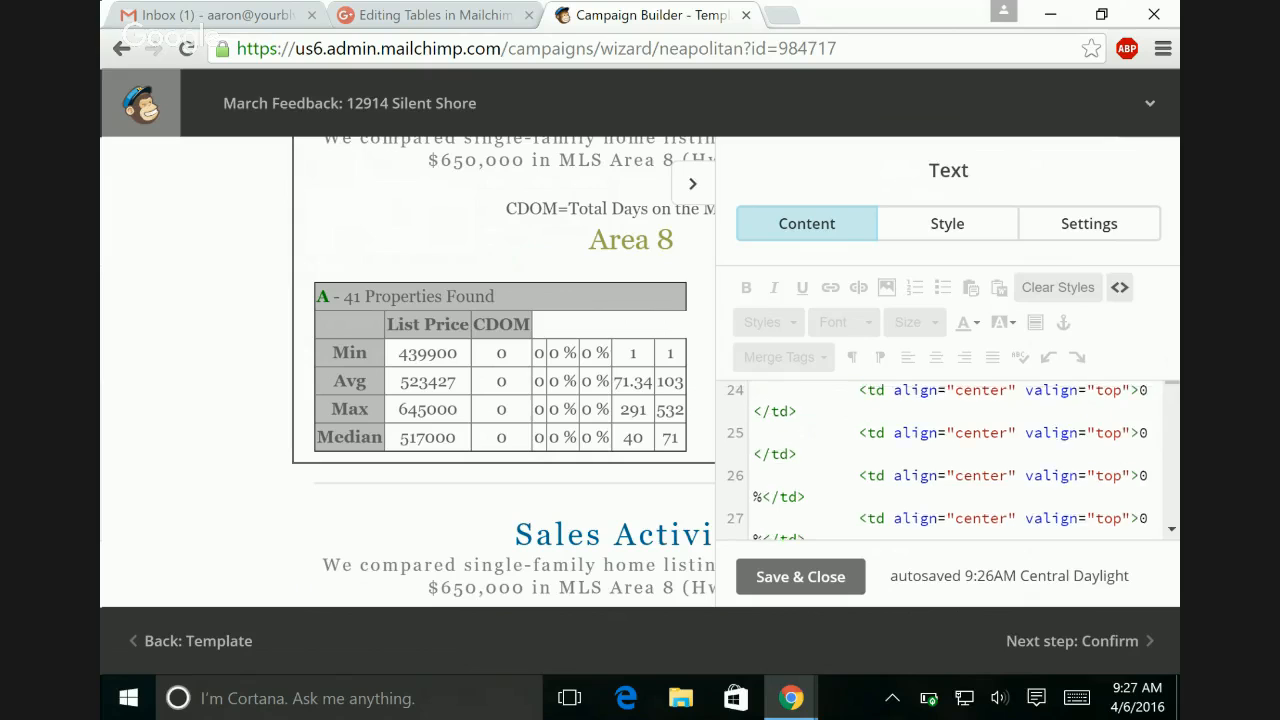
scroll(1060, 427, up, 2)
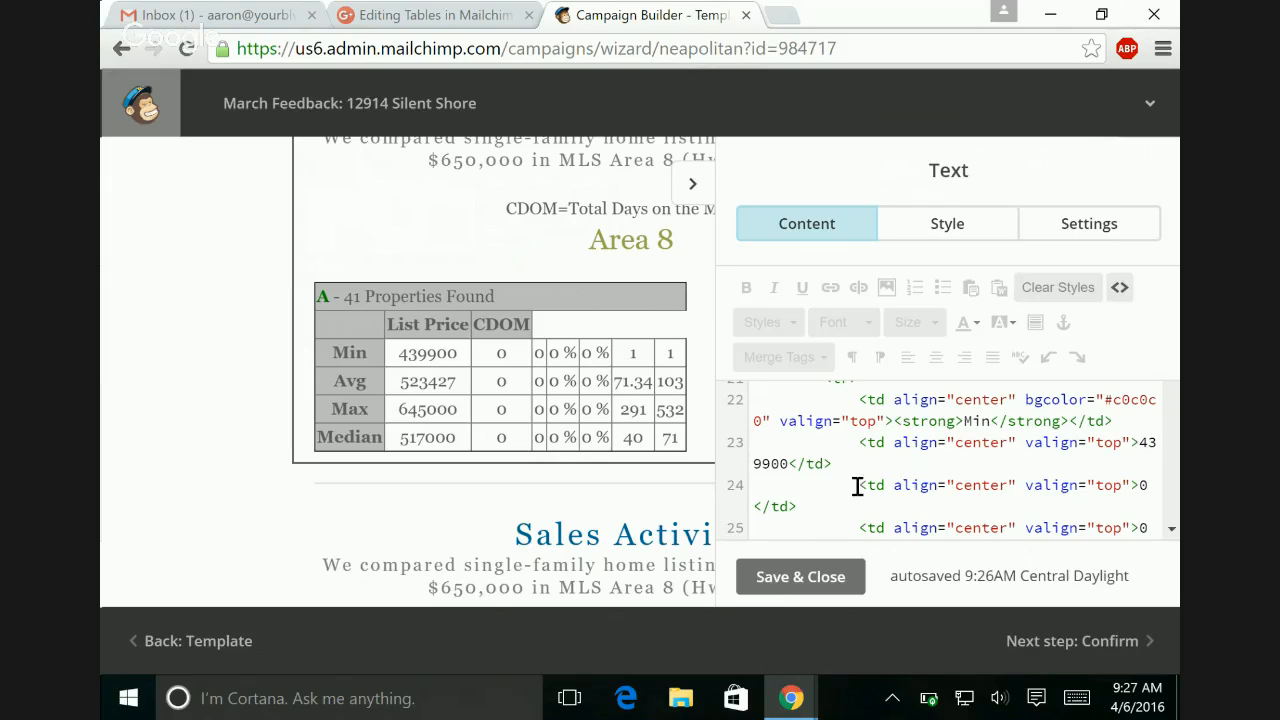
drag(857, 485, 1130, 540)
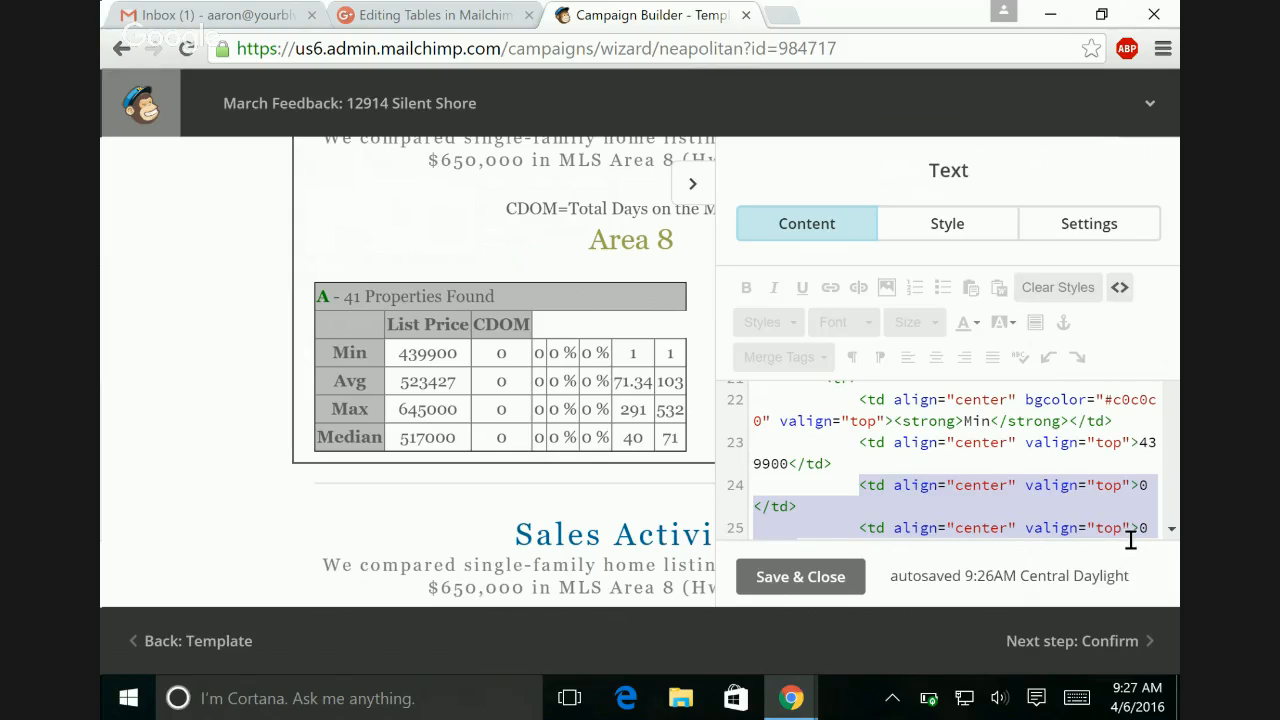
key(BackSpace)
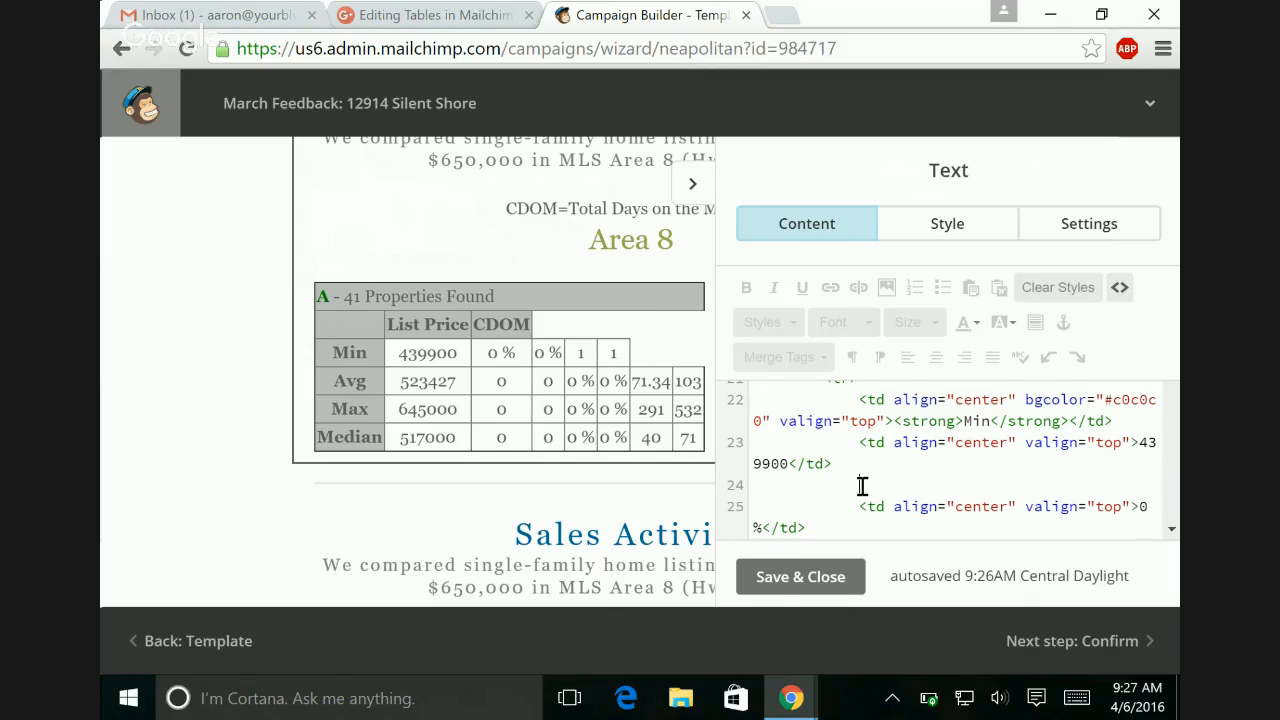
drag(859, 486, 945, 534)
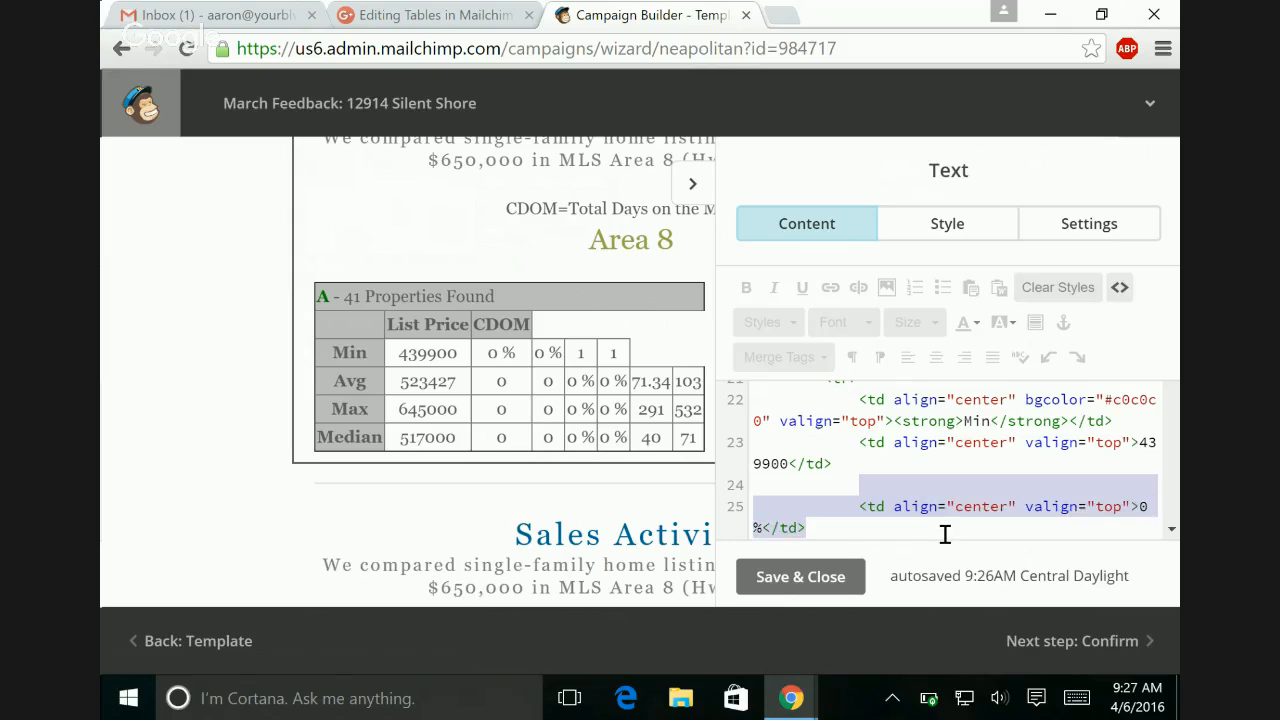
key(BackSpace)
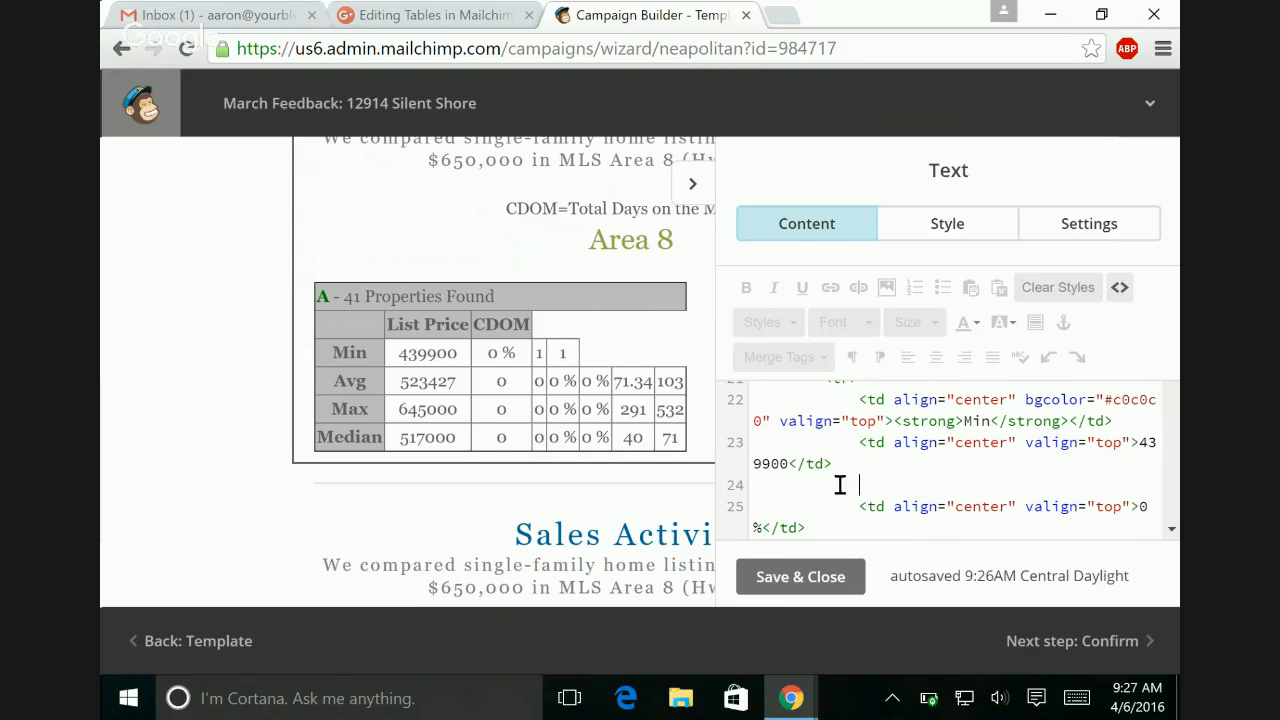
drag(859, 486, 936, 528)
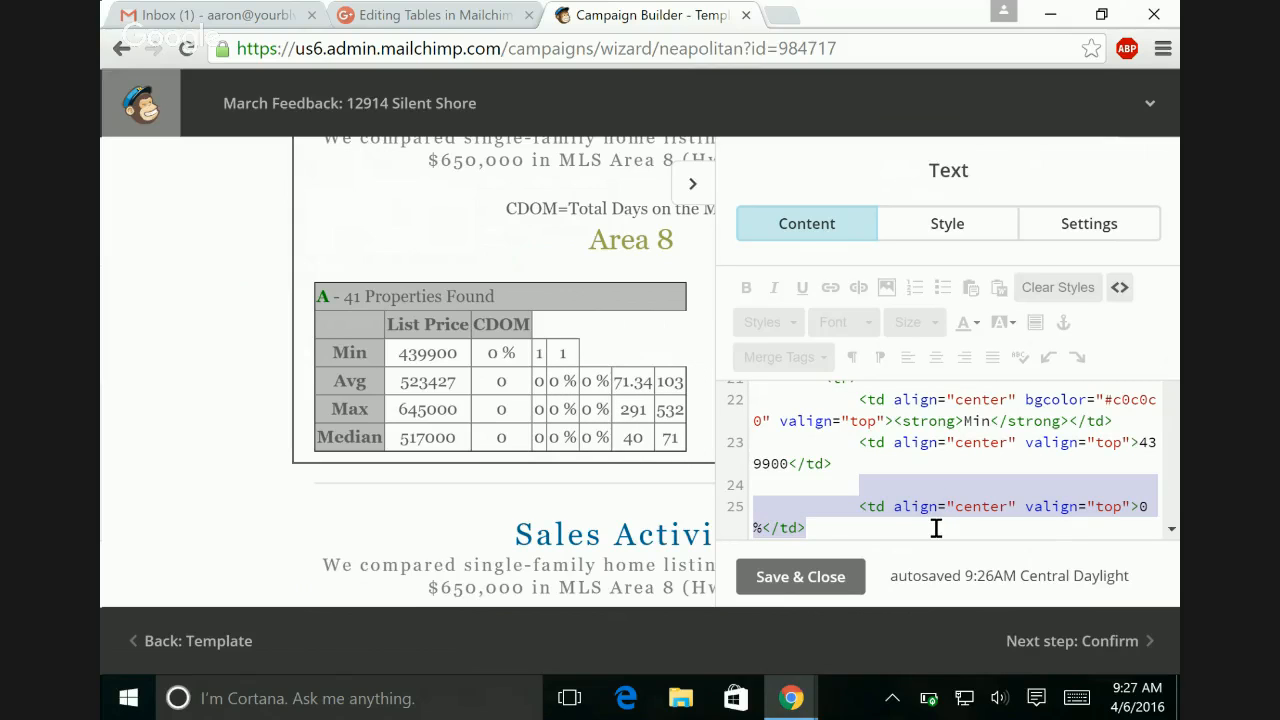
key(BackSpace)
key(Delete)
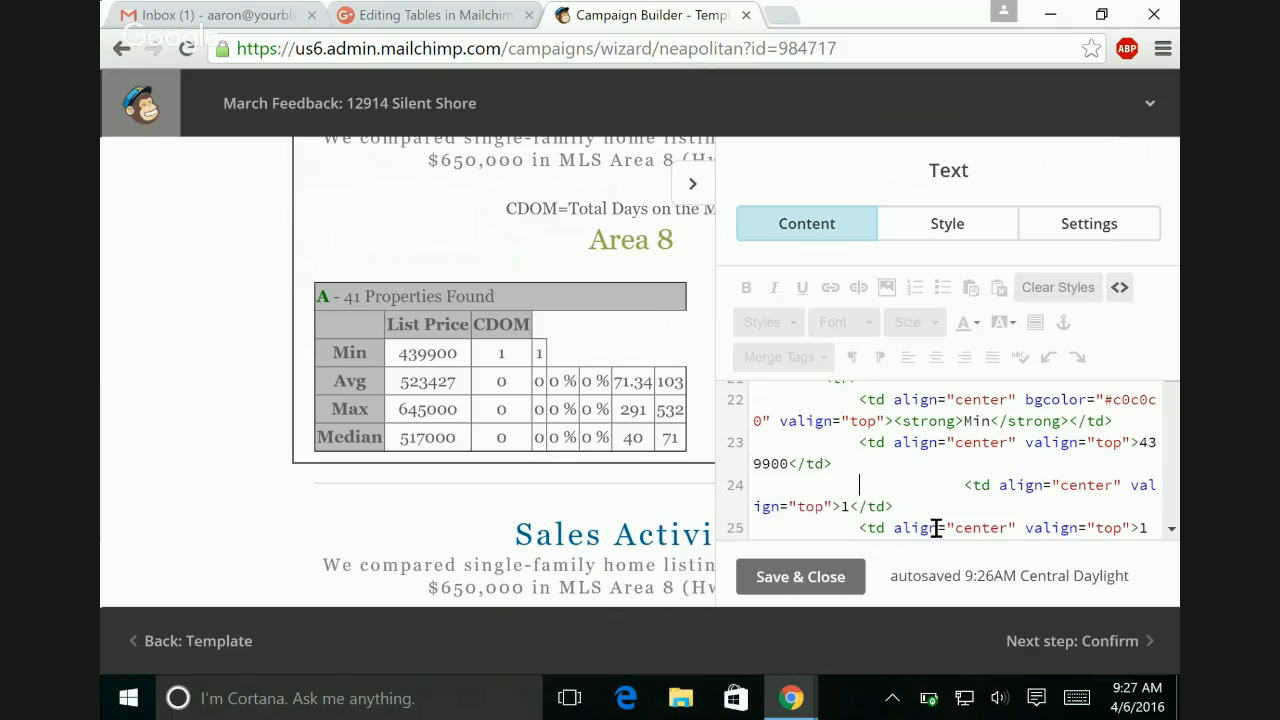
key(Delete)
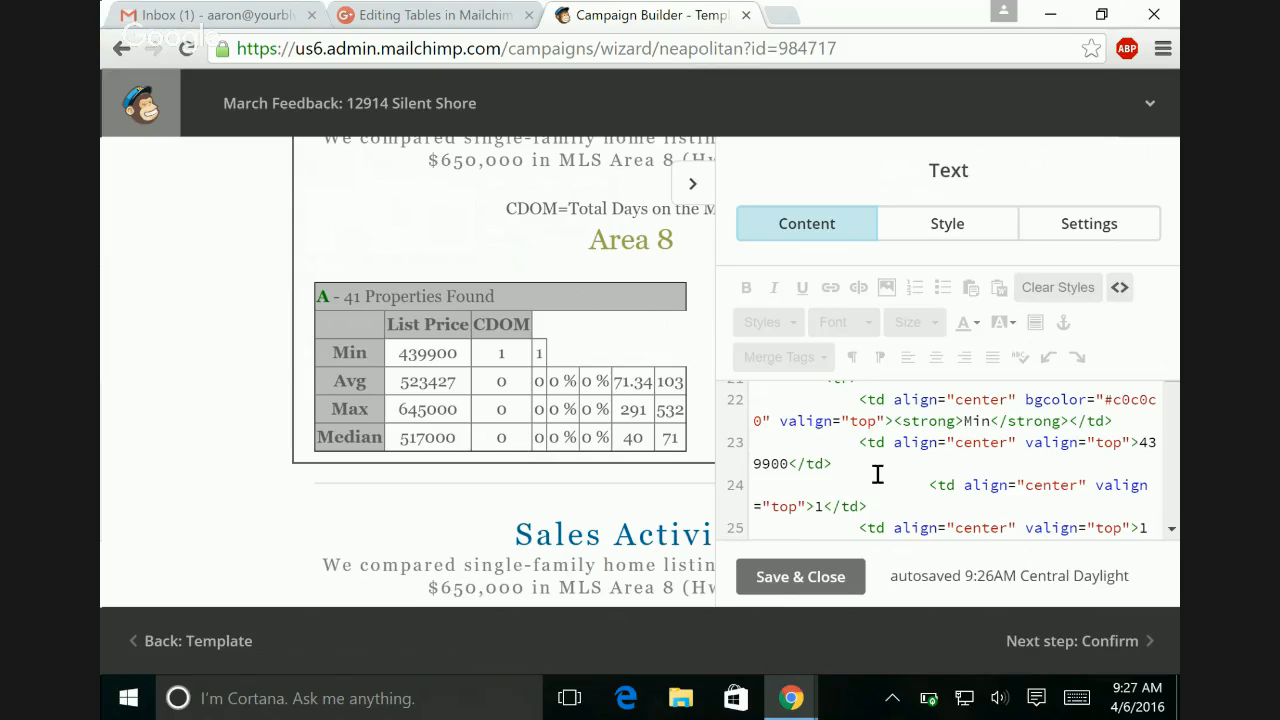
Step: Delete the Min row's DOM value cell and align the remaining CDOM cell with the cells above it
drag(860, 484, 900, 503)
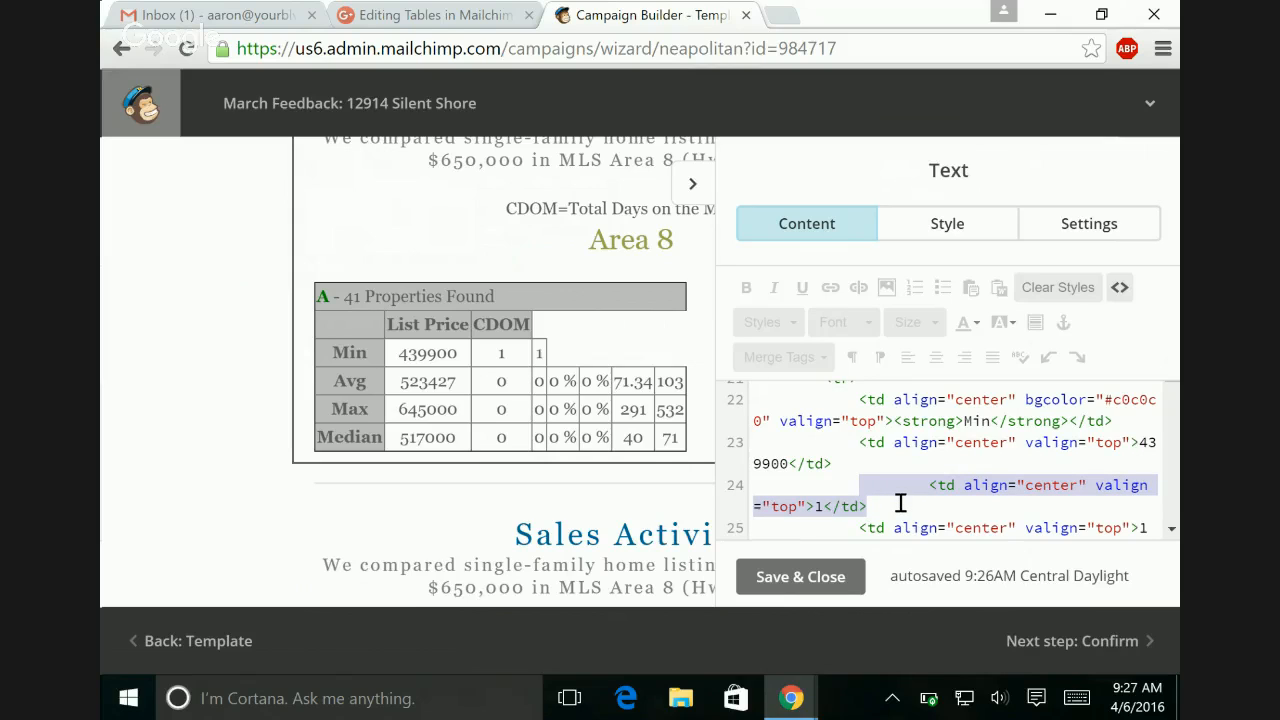
key(BackSpace)
key(Delete)
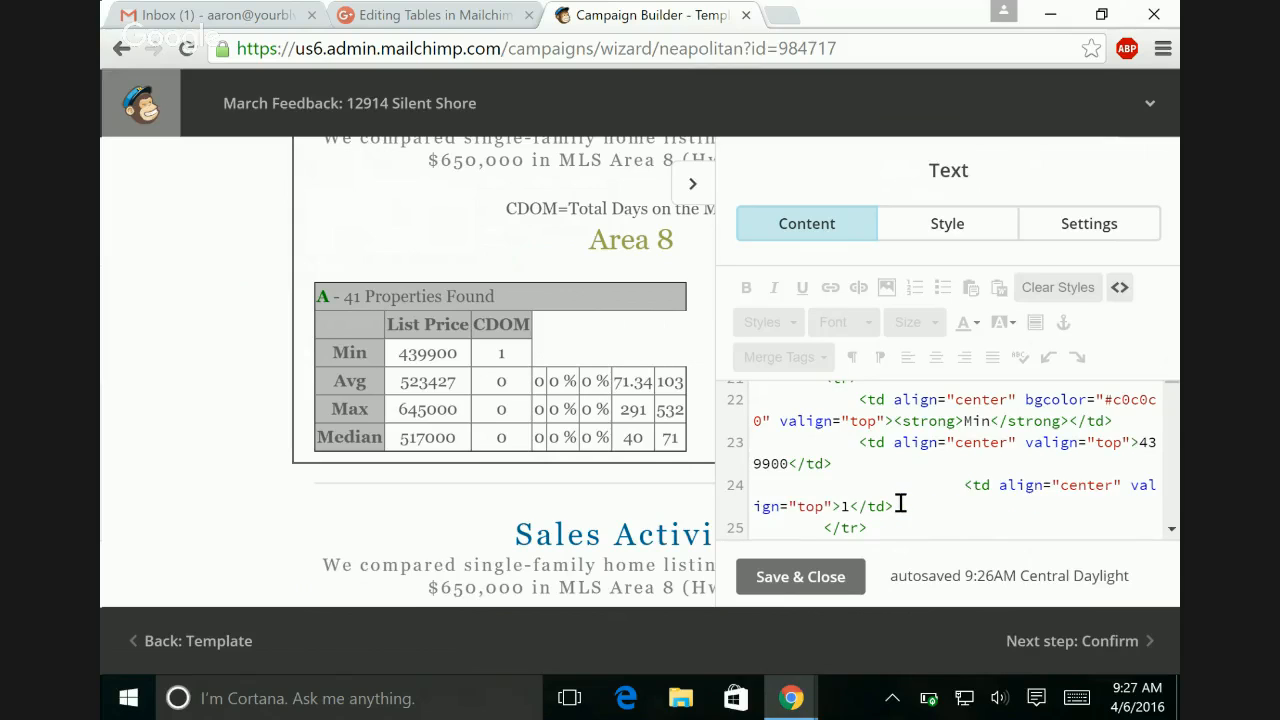
key(Delete)
key(Delete)
key(Delete)
key(Delete)
key(Delete)
key(Delete)
key(Delete)
key(Delete)
key(Delete)
key(Delete)
key(Delete)
key(Delete)
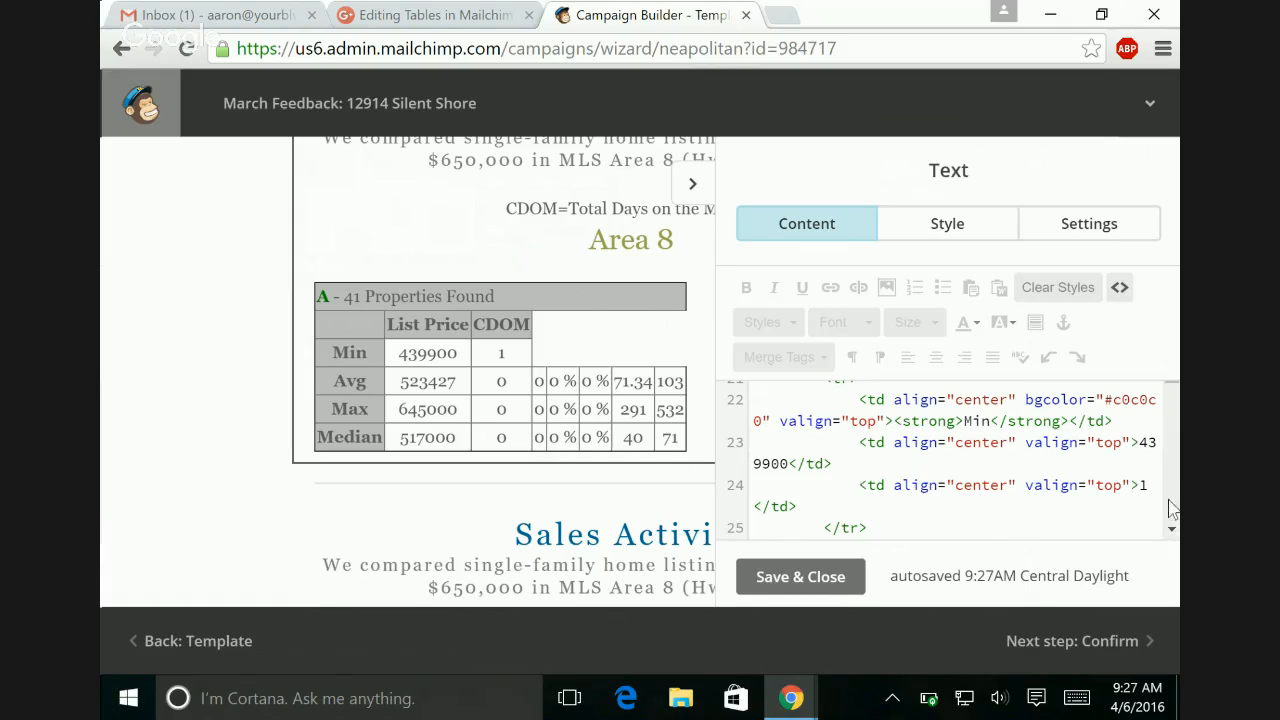
Step: Delete all cells between the 523427 list price and the 103 CDOM value in the Avg row's source, including leftover fragments
scroll(1172, 515, down, 2)
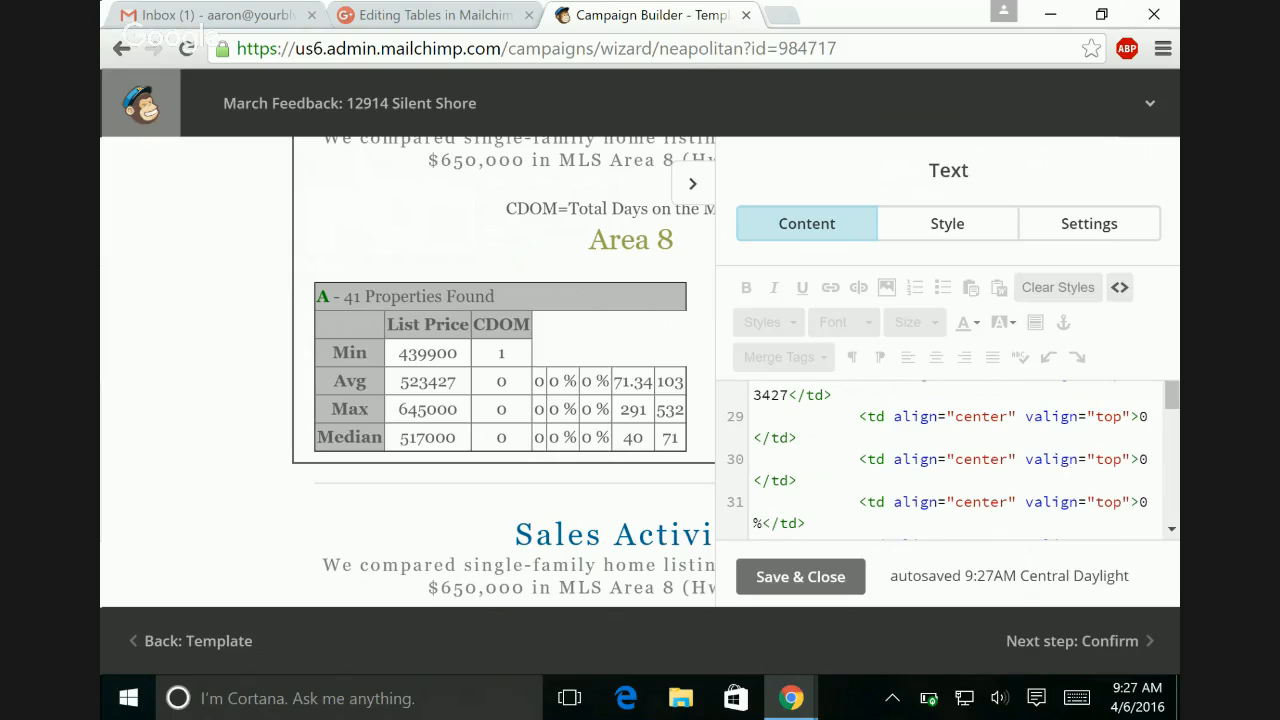
scroll(950, 455, up, 1)
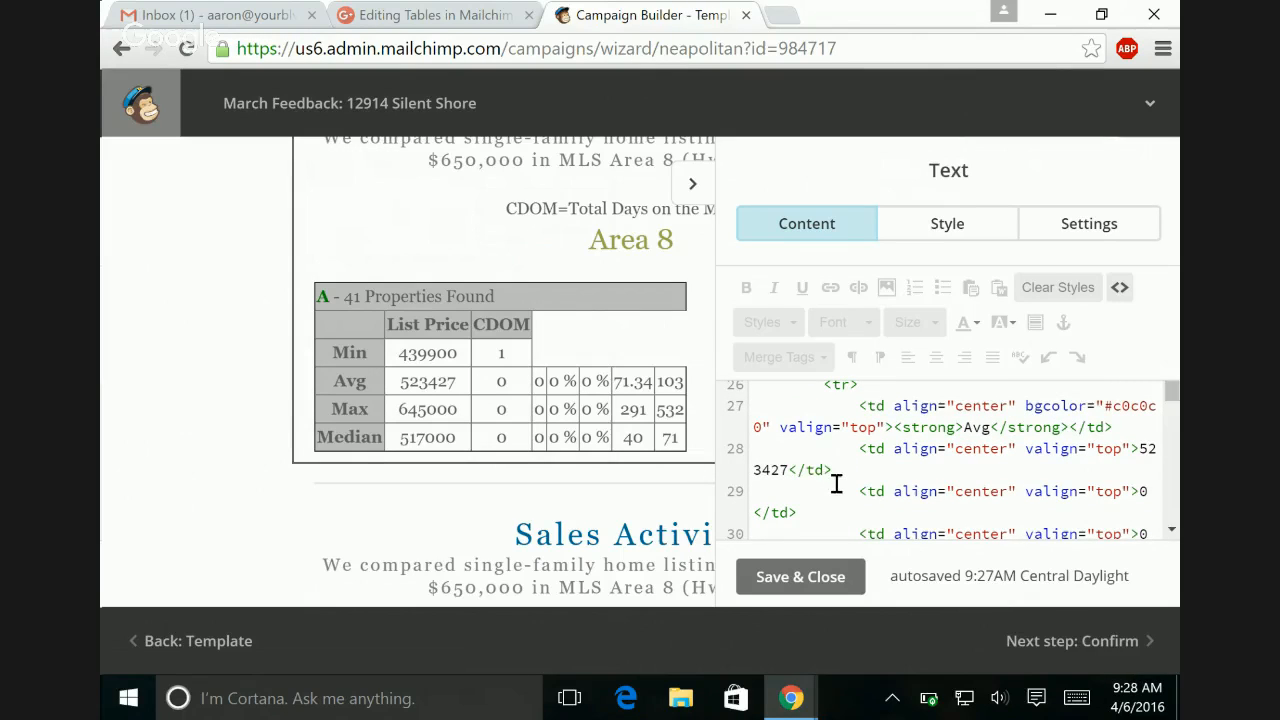
drag(836, 483, 1157, 538)
key(BackSpace)
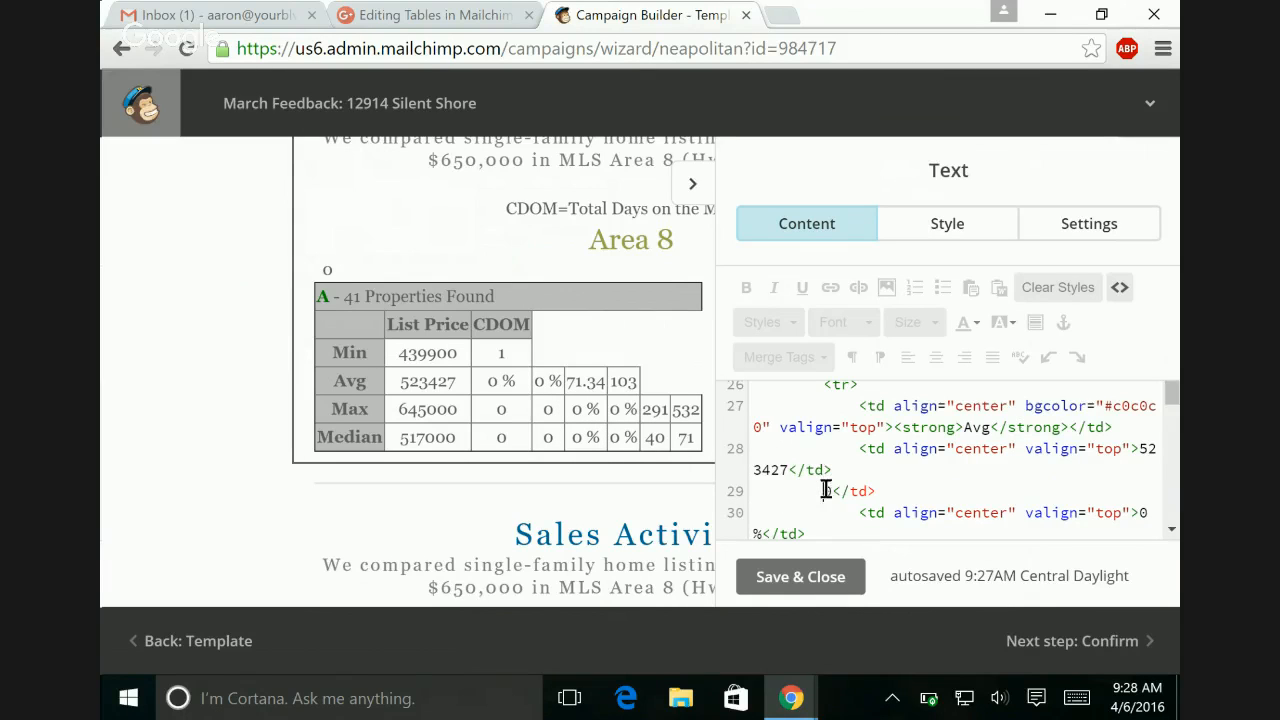
drag(825, 491, 912, 555)
key(BackSpace)
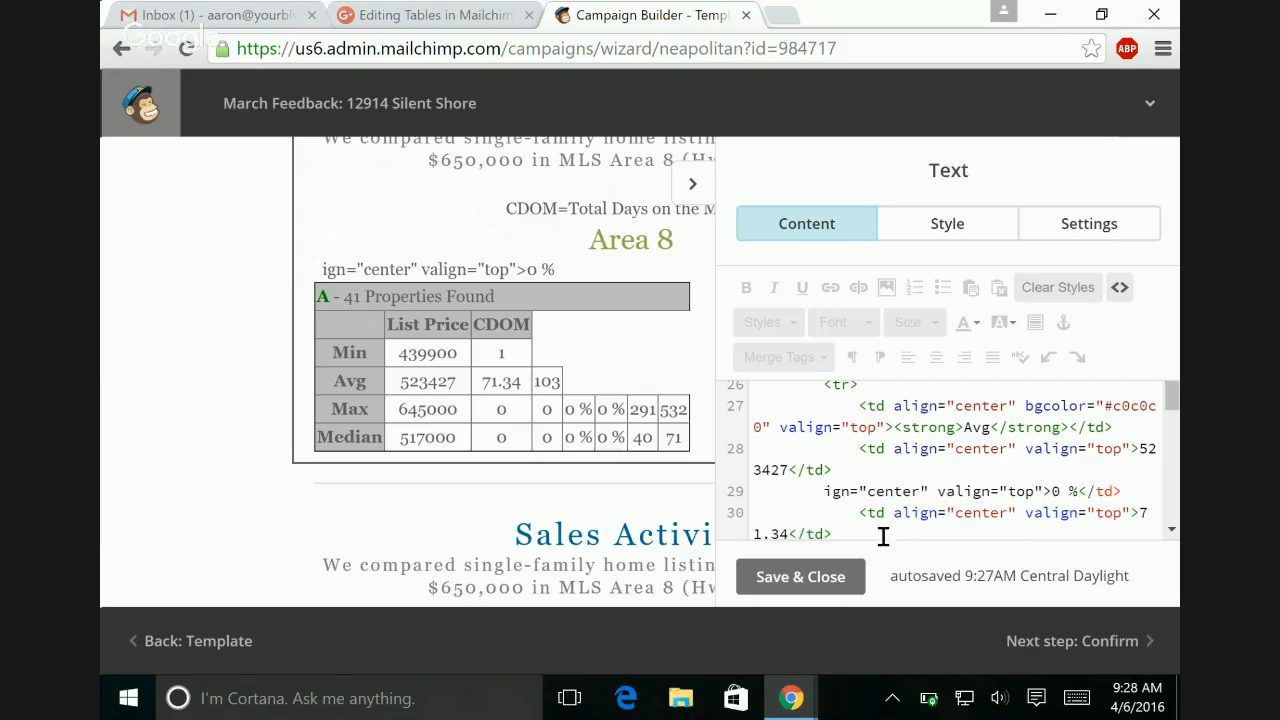
drag(824, 491, 901, 537)
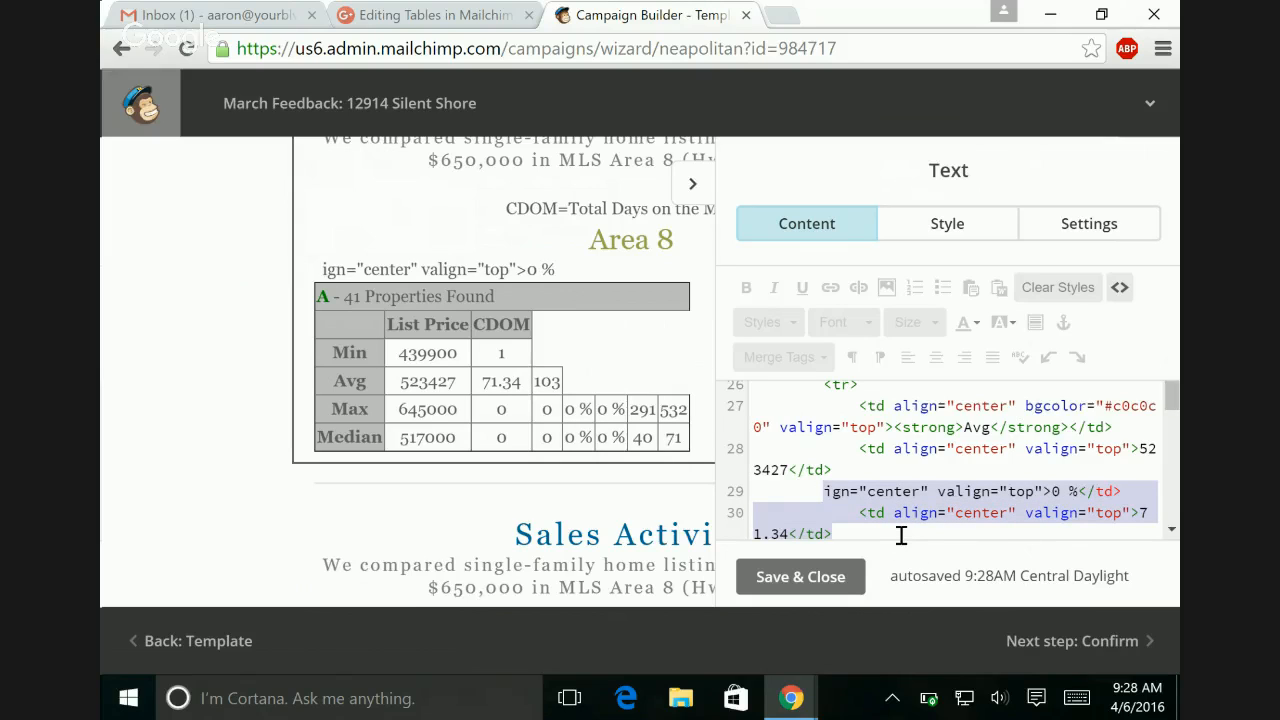
key(BackSpace)
key(Delete)
key(Delete)
key(Delete)
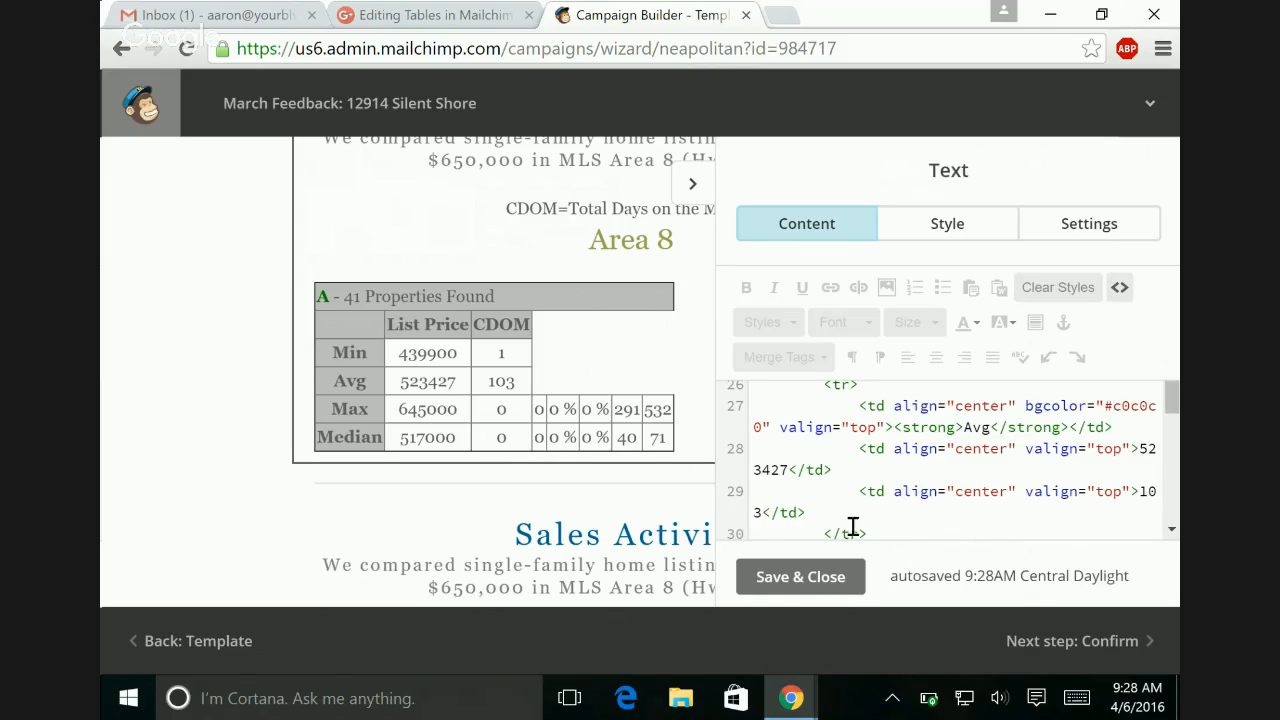
Step: Delete all cells between the 645000 list price and the 532 CDOM value in the Max row's source
scroll(980, 508, down, 2)
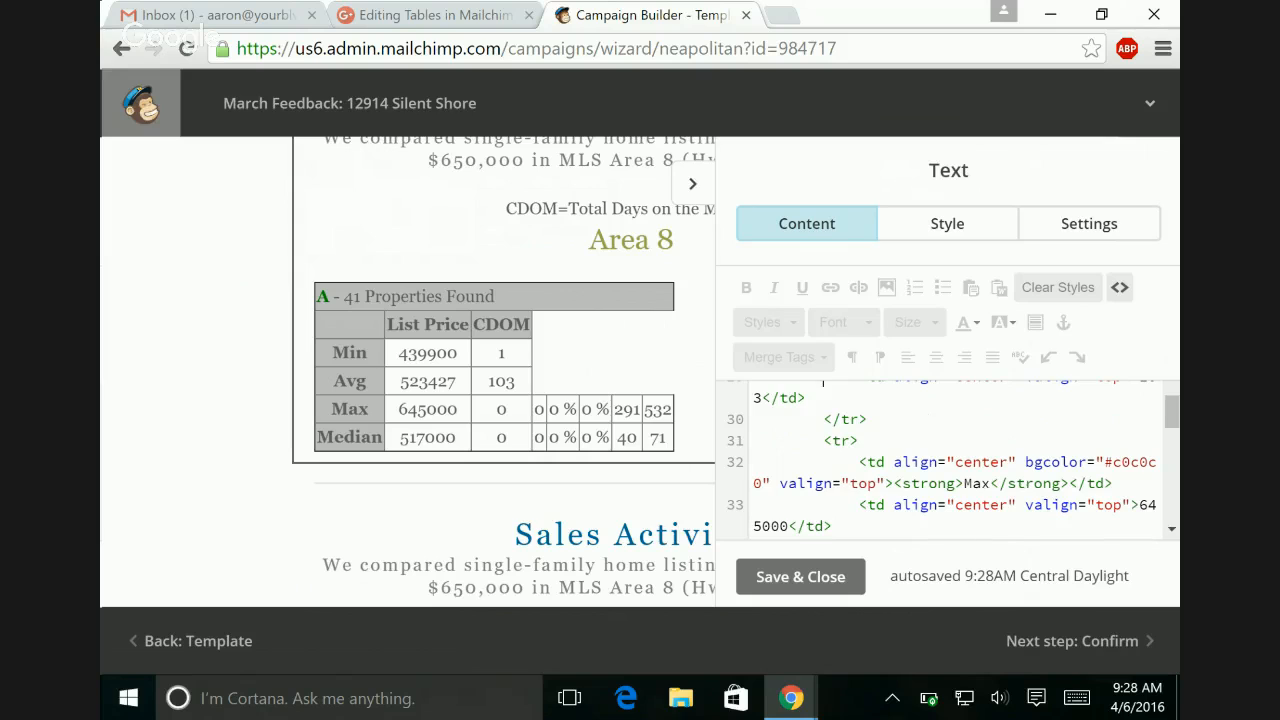
scroll(823, 381, down, 1)
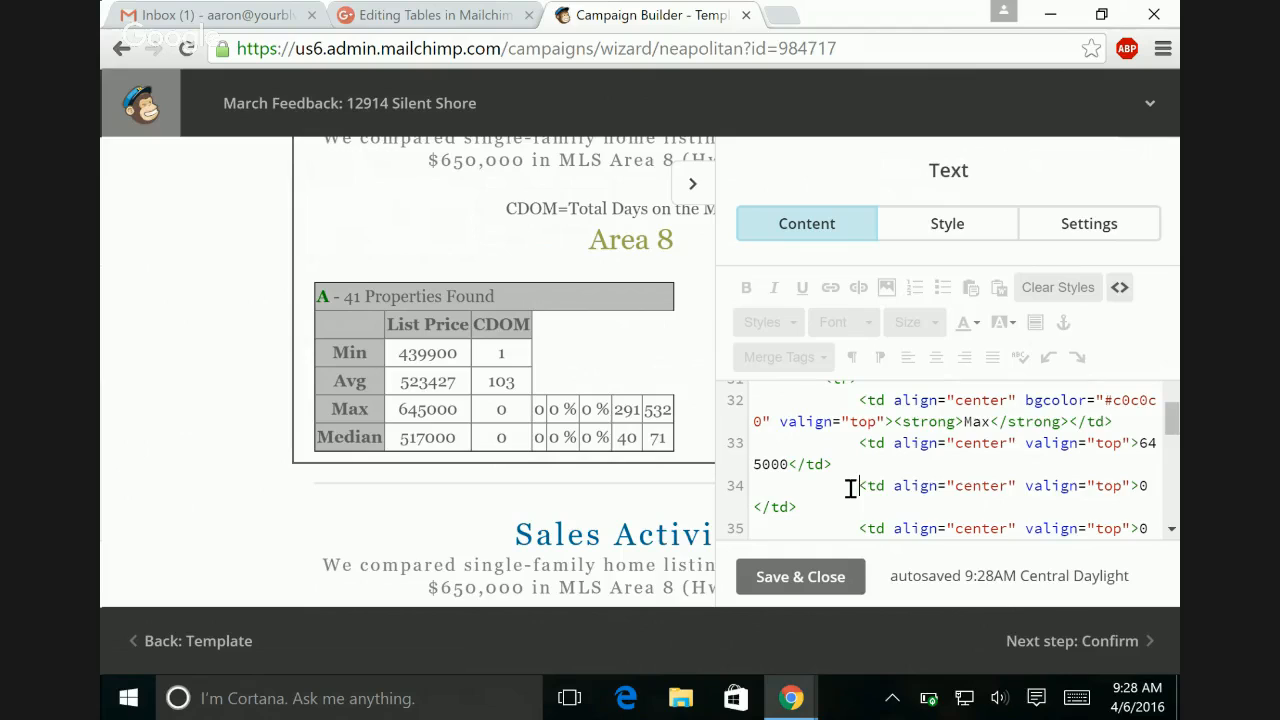
drag(851, 488, 1068, 530)
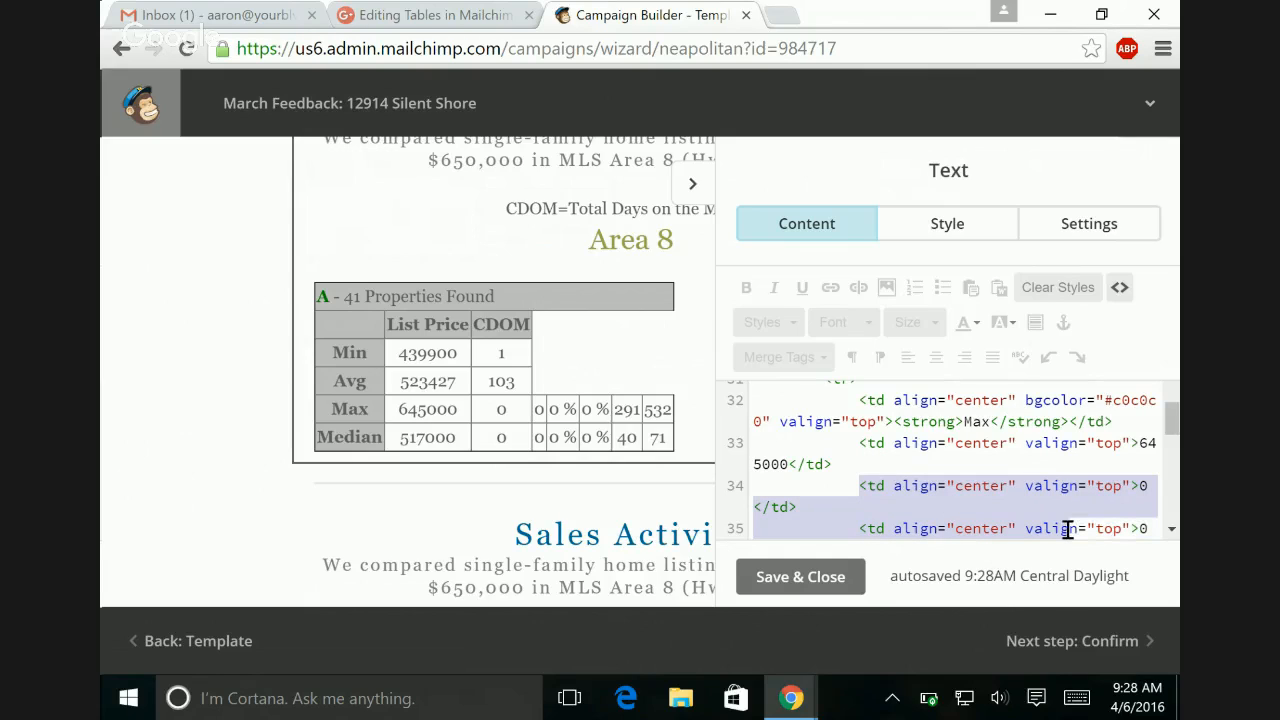
key(BackSpace)
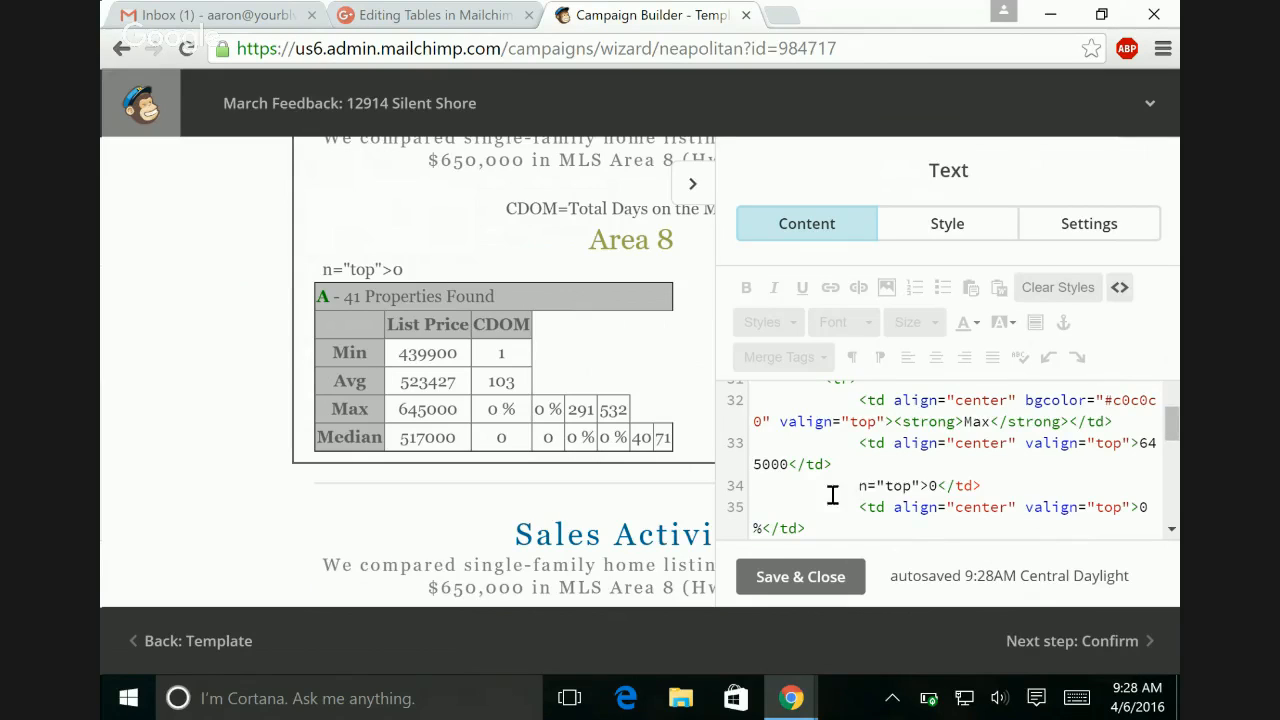
drag(857, 487, 970, 560)
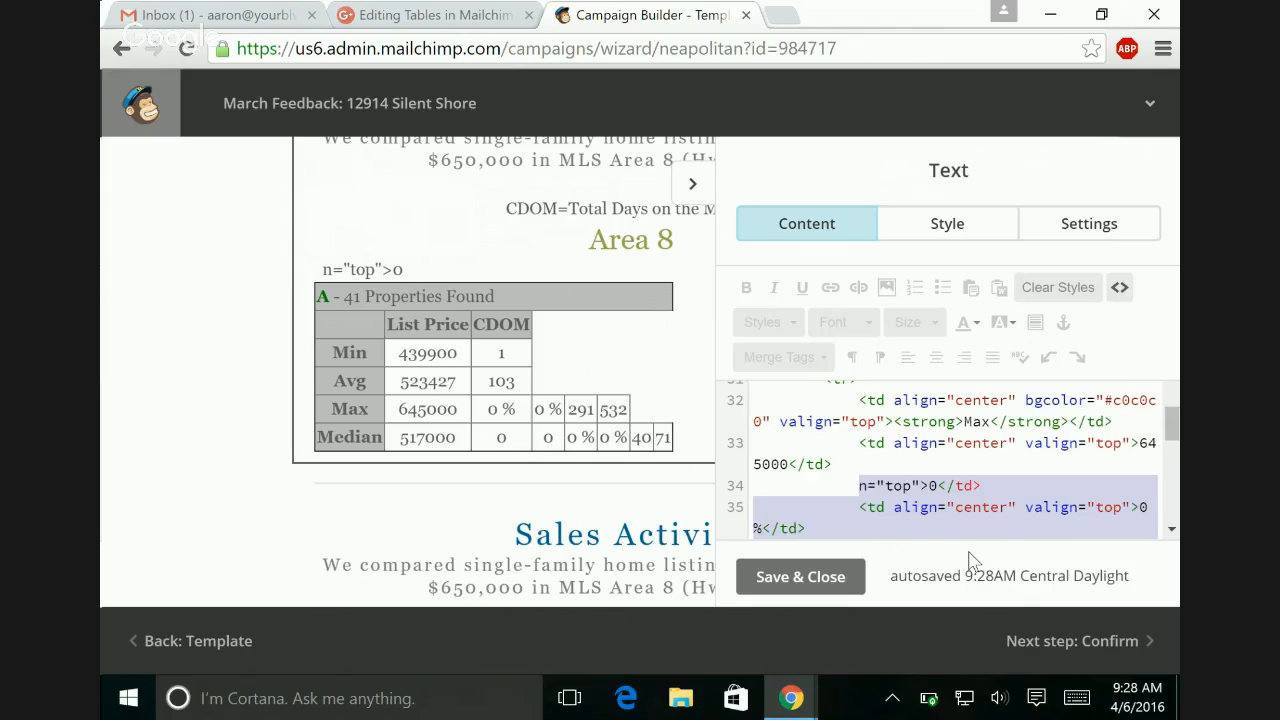
key(BackSpace)
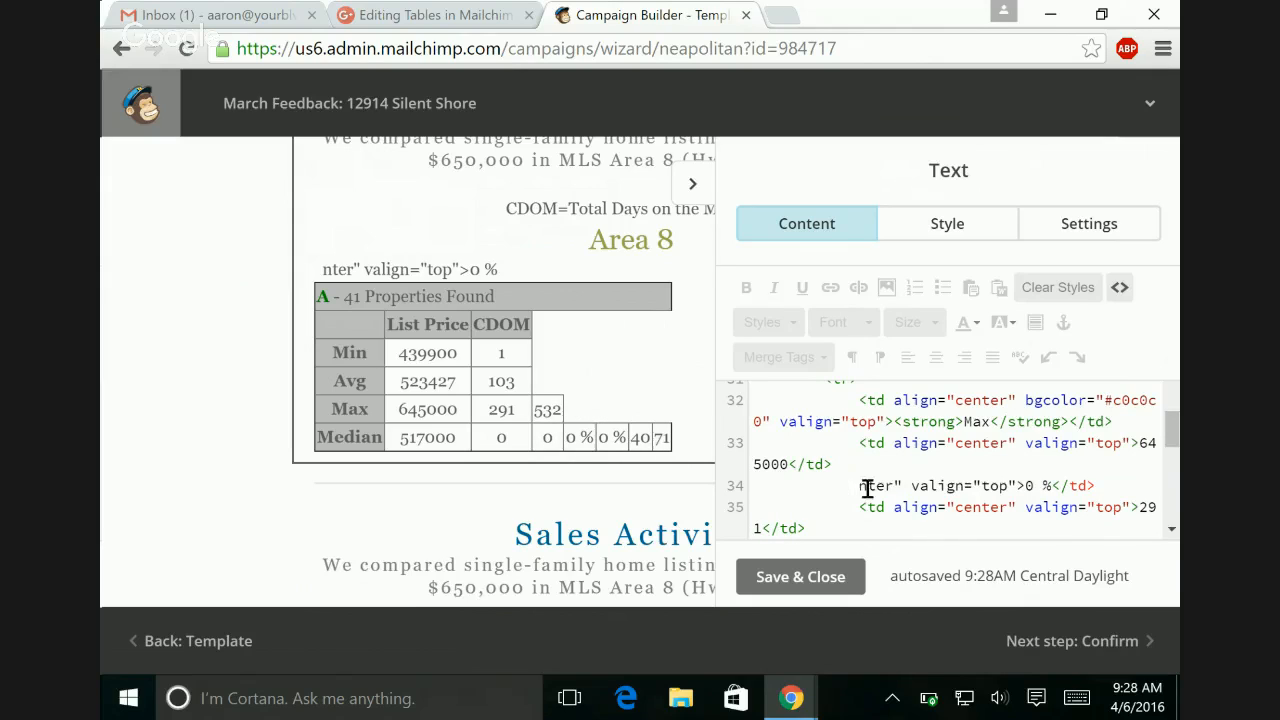
drag(866, 487, 947, 526)
key(BackSpace)
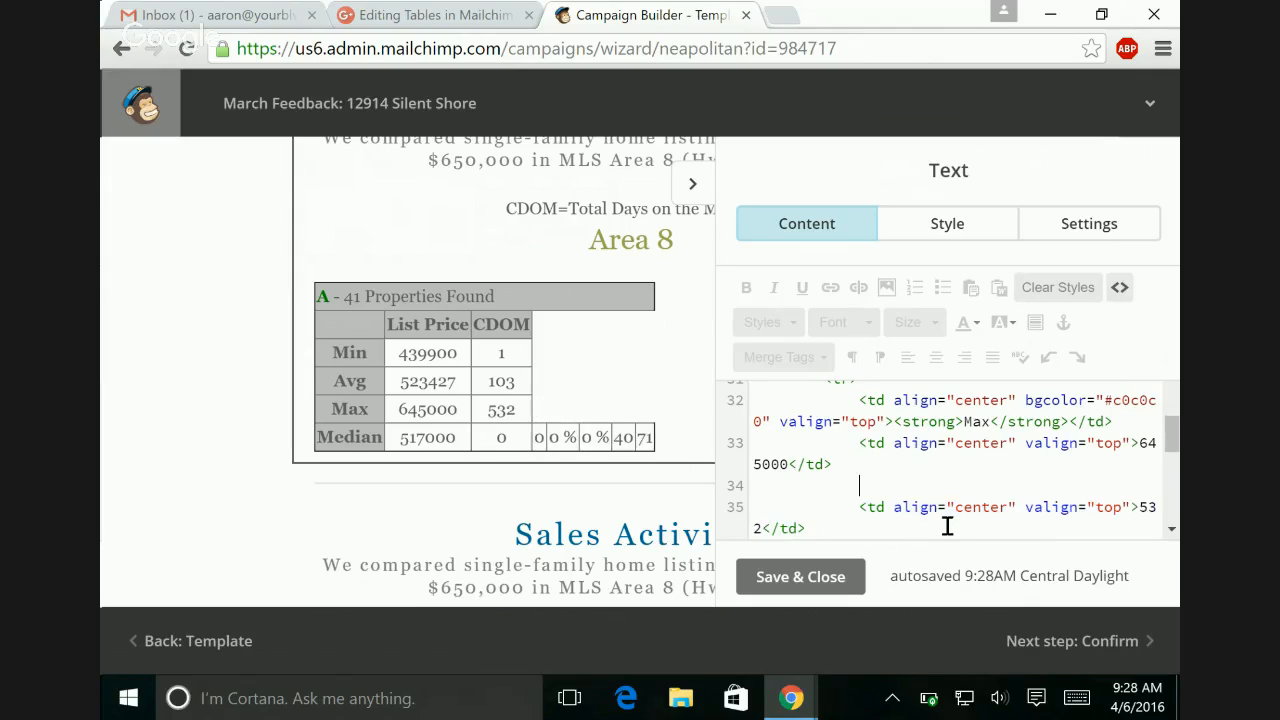
drag(866, 487, 920, 539)
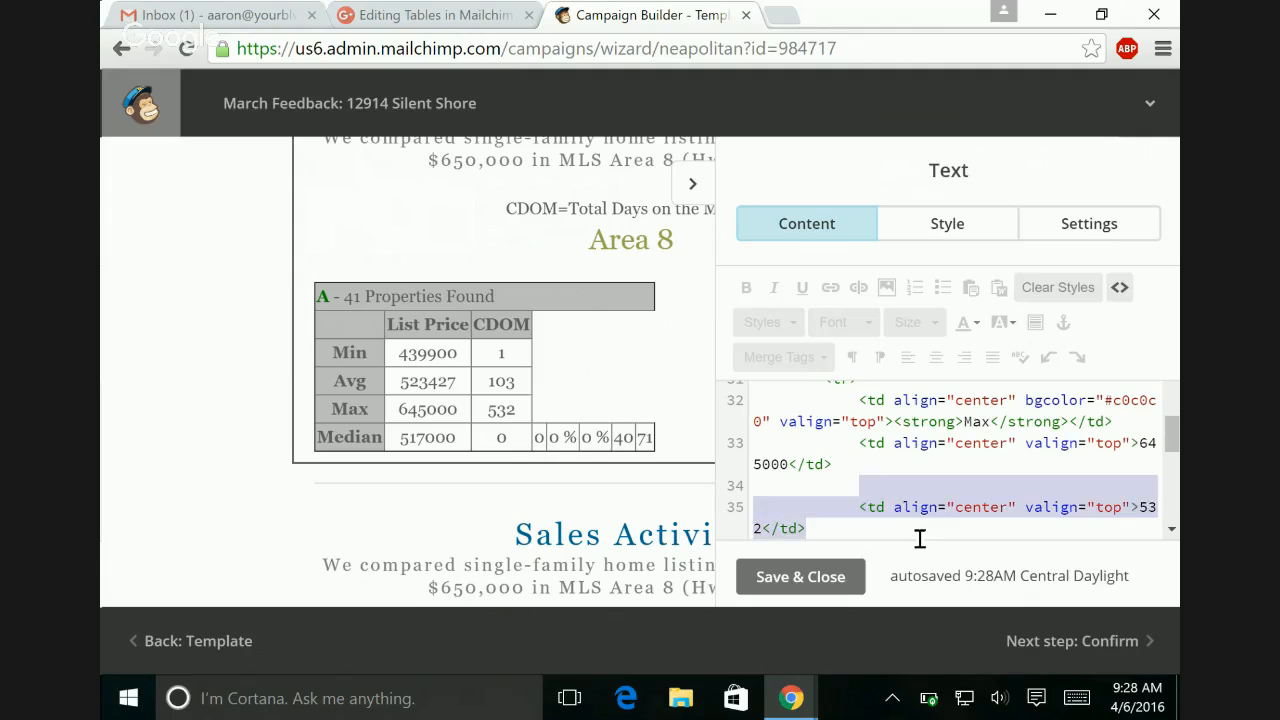
key(BackSpace)
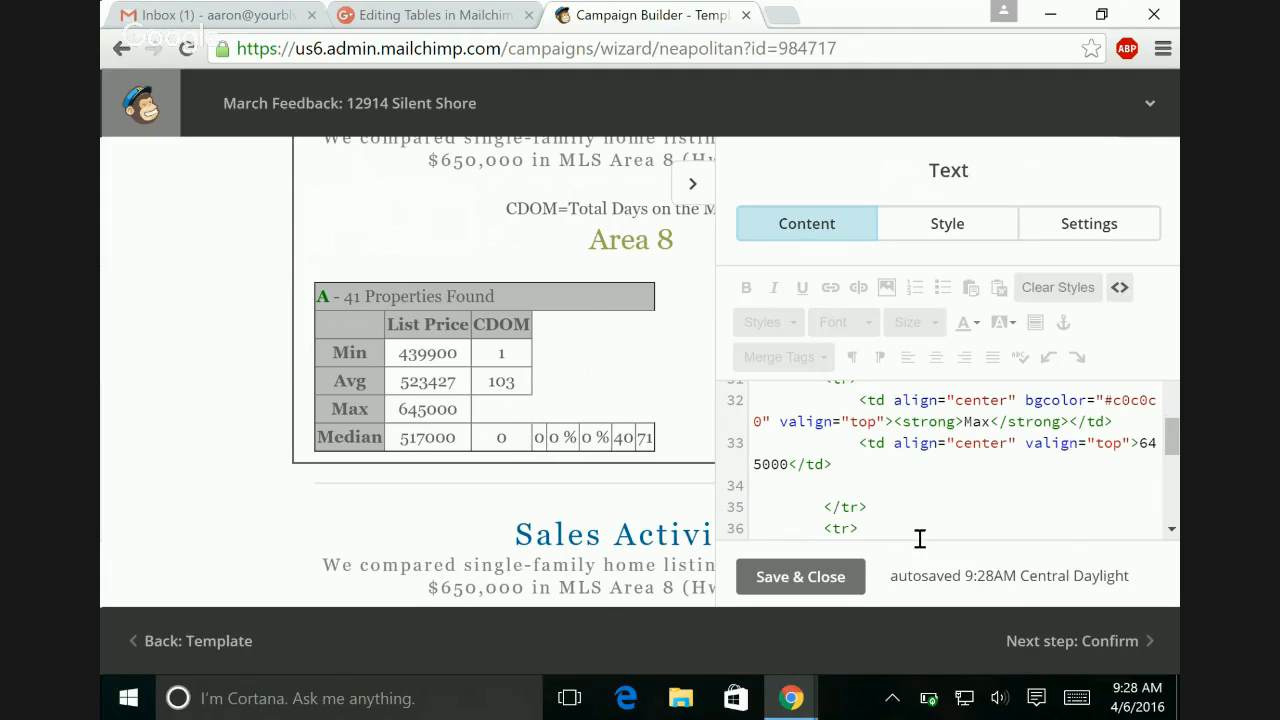
key(ctrl+minus)
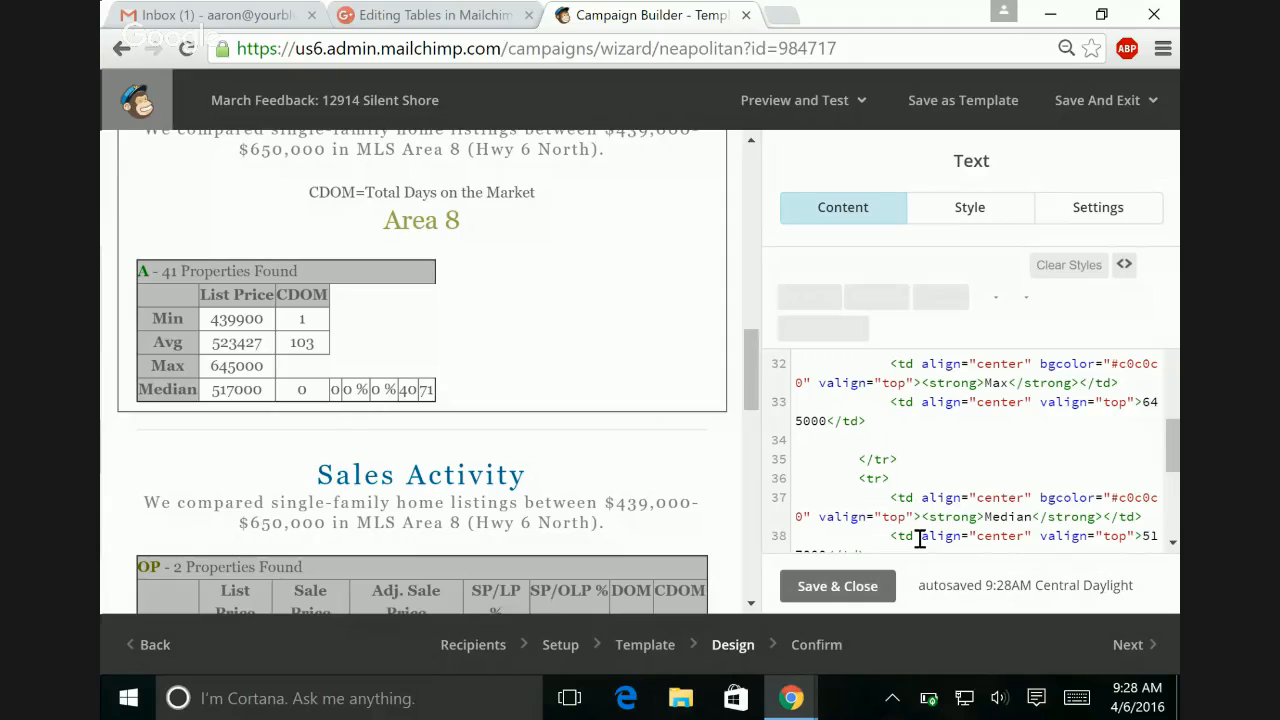
key(ctrl+minus)
key(ctrl+minus)
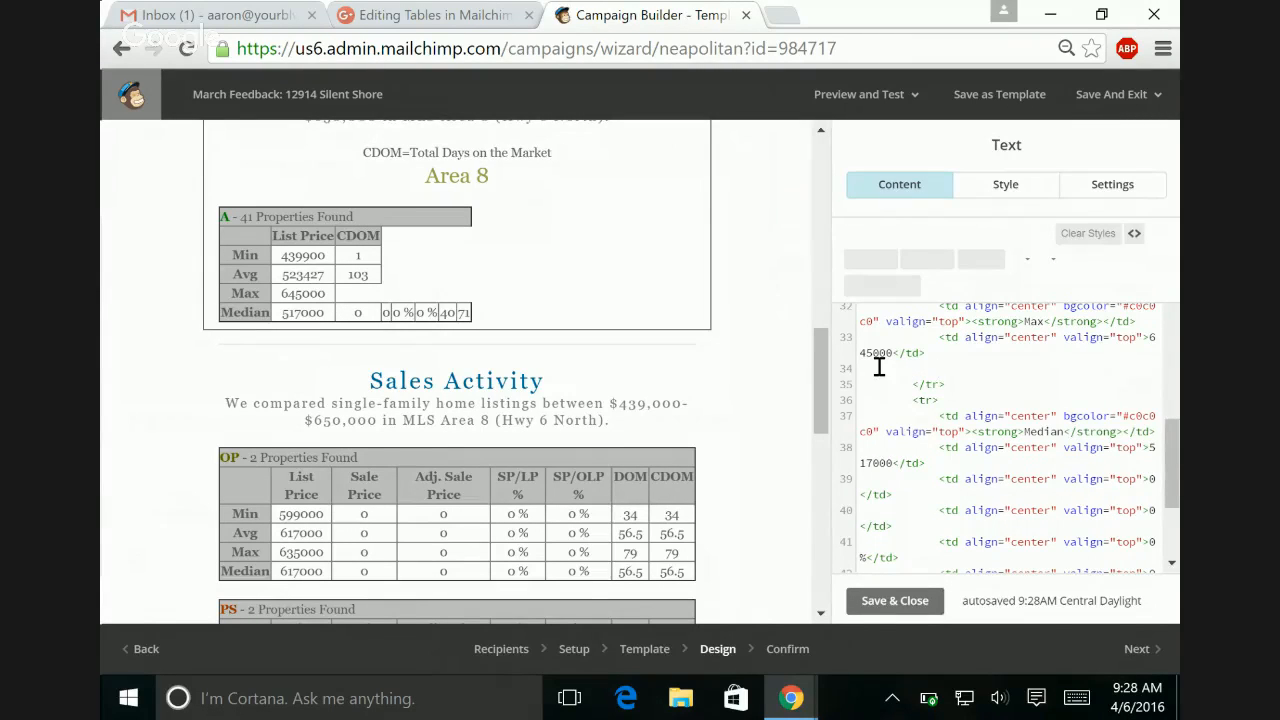
key(ctrl+z)
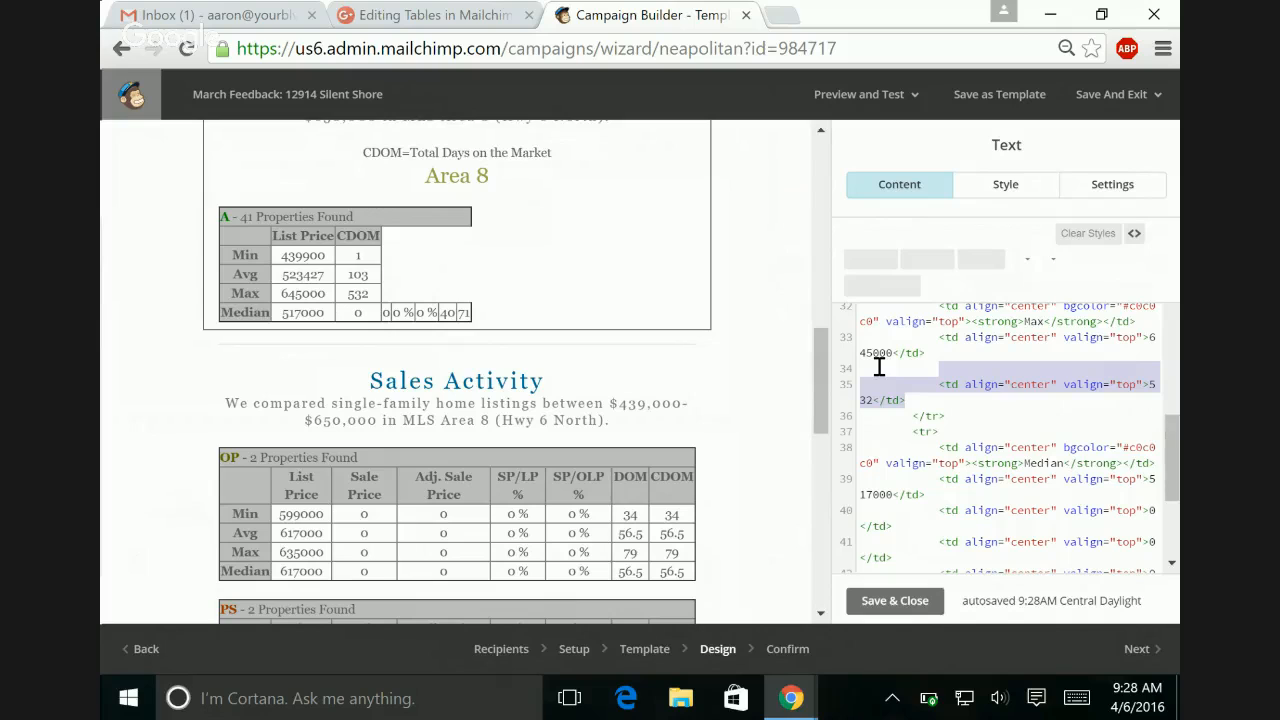
Step: Remove the blank line before the Max row's 532 cell and every cell between 517000 and 71 in the Median row's source
click(944, 360)
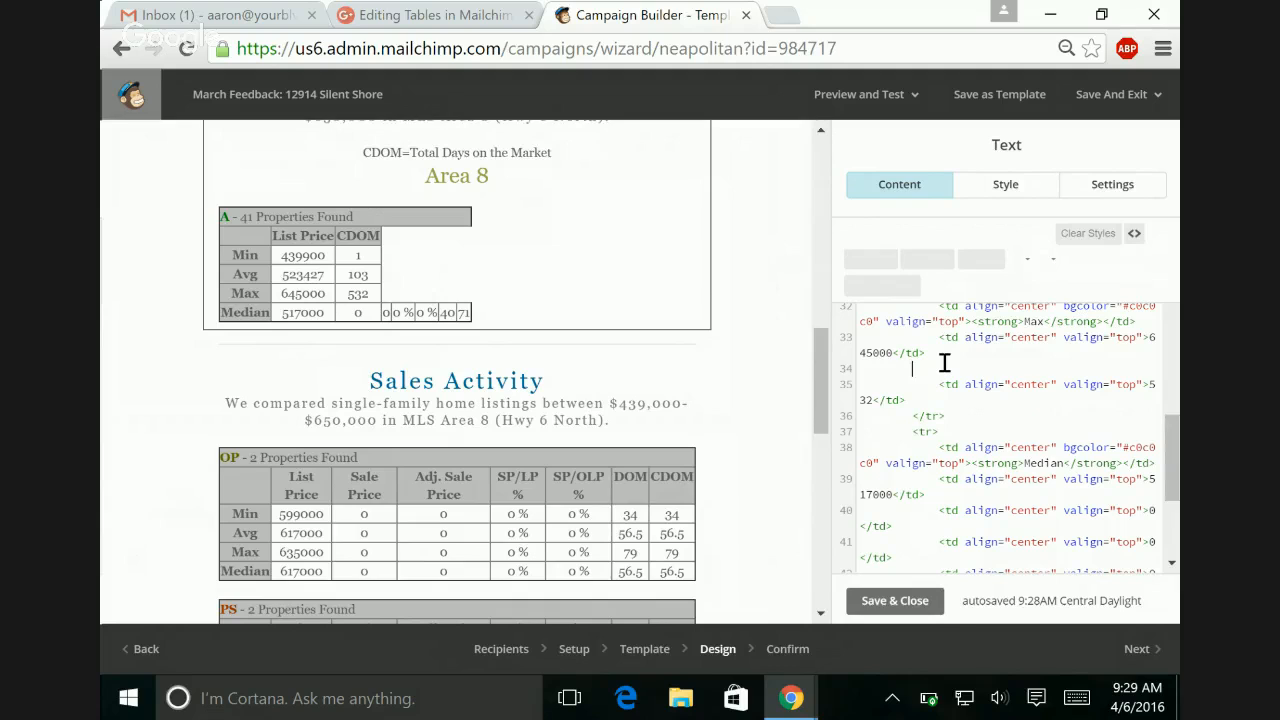
key(Delete)
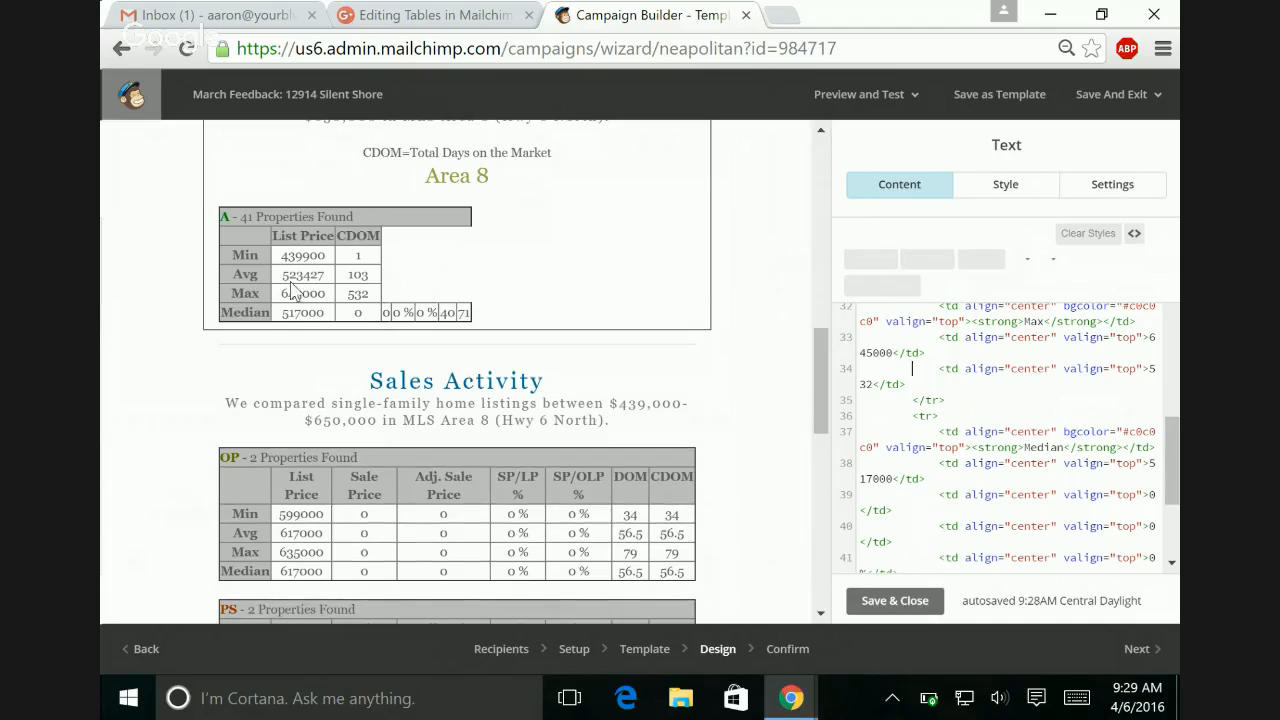
click(889, 448)
drag(938, 494, 1033, 588)
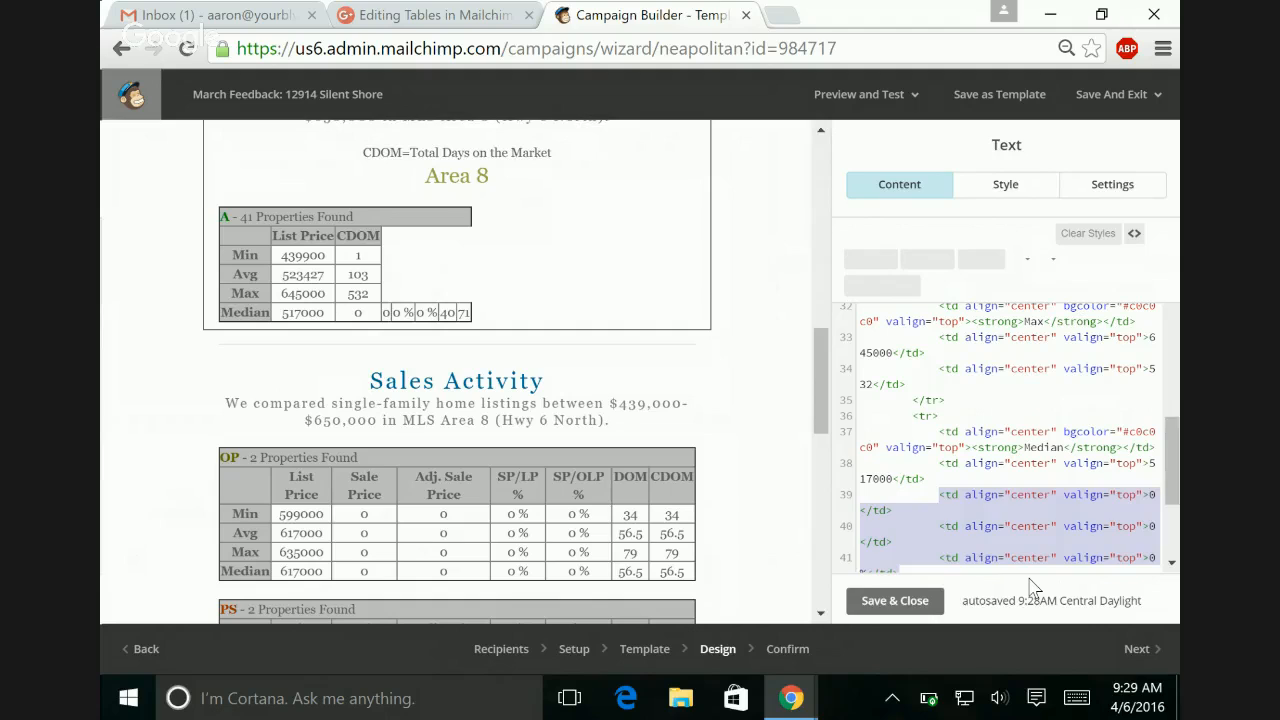
key(BackSpace)
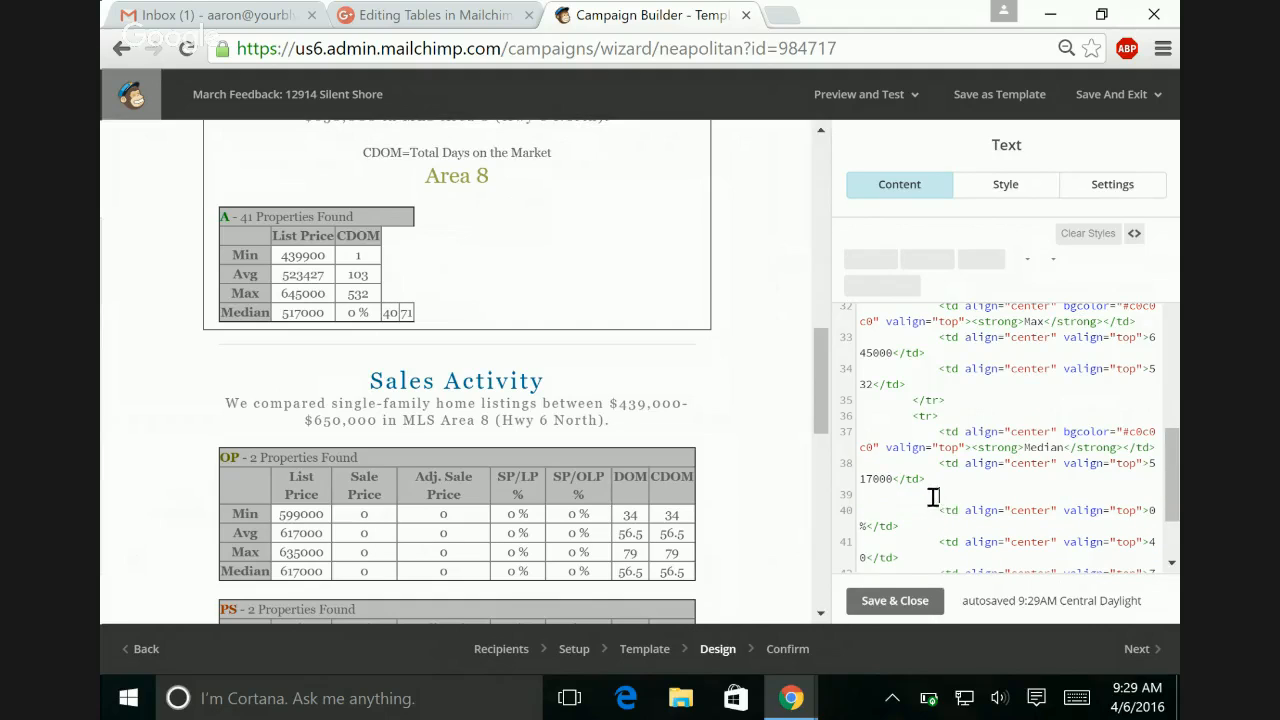
drag(933, 497, 931, 565)
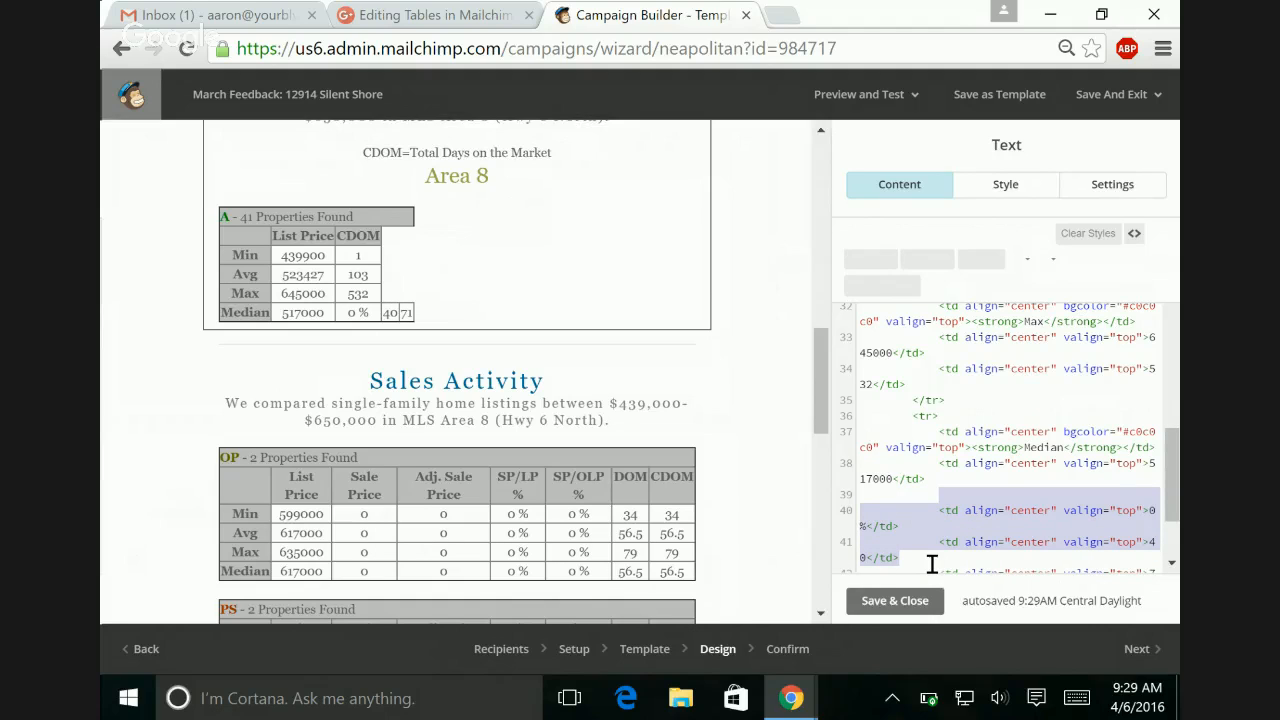
key(BackSpace)
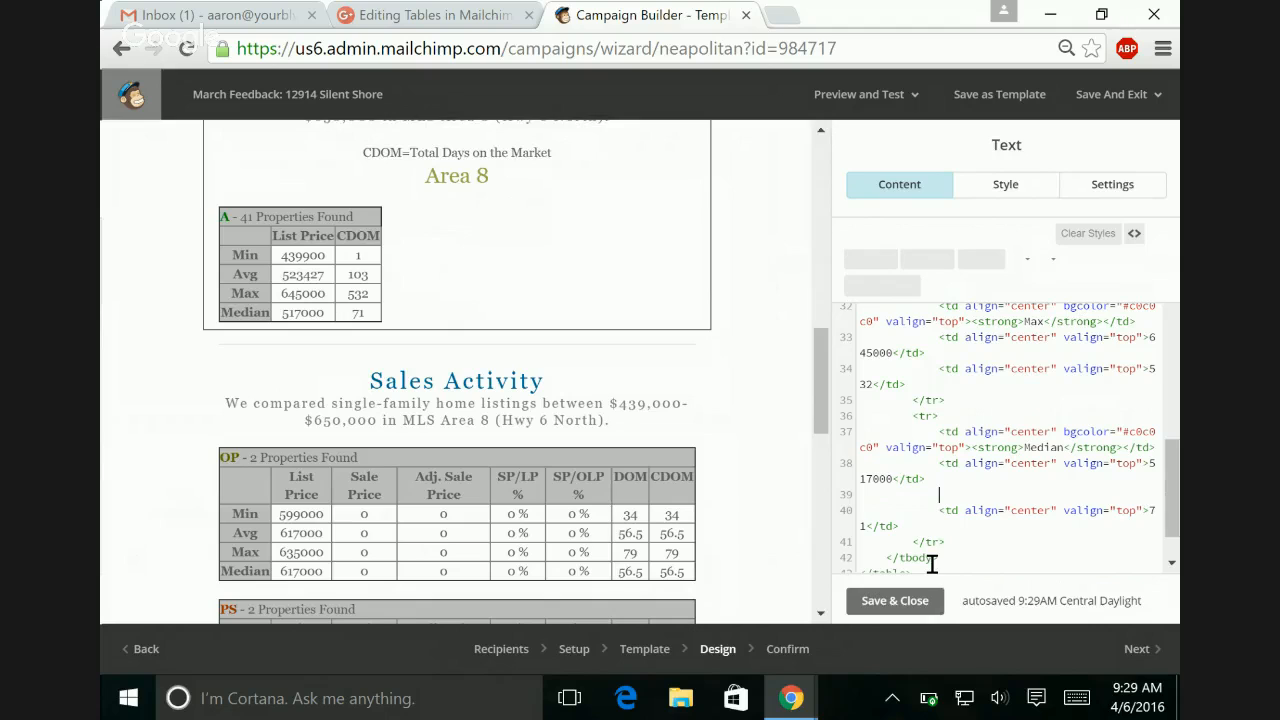
key(Delete)
key(Delete)
key(Delete)
key(Delete)
key(Delete)
key(Delete)
key(Delete)
key(Delete)
key(Delete)
key(Delete)
key(Delete)
key(Delete)
key(Delete)
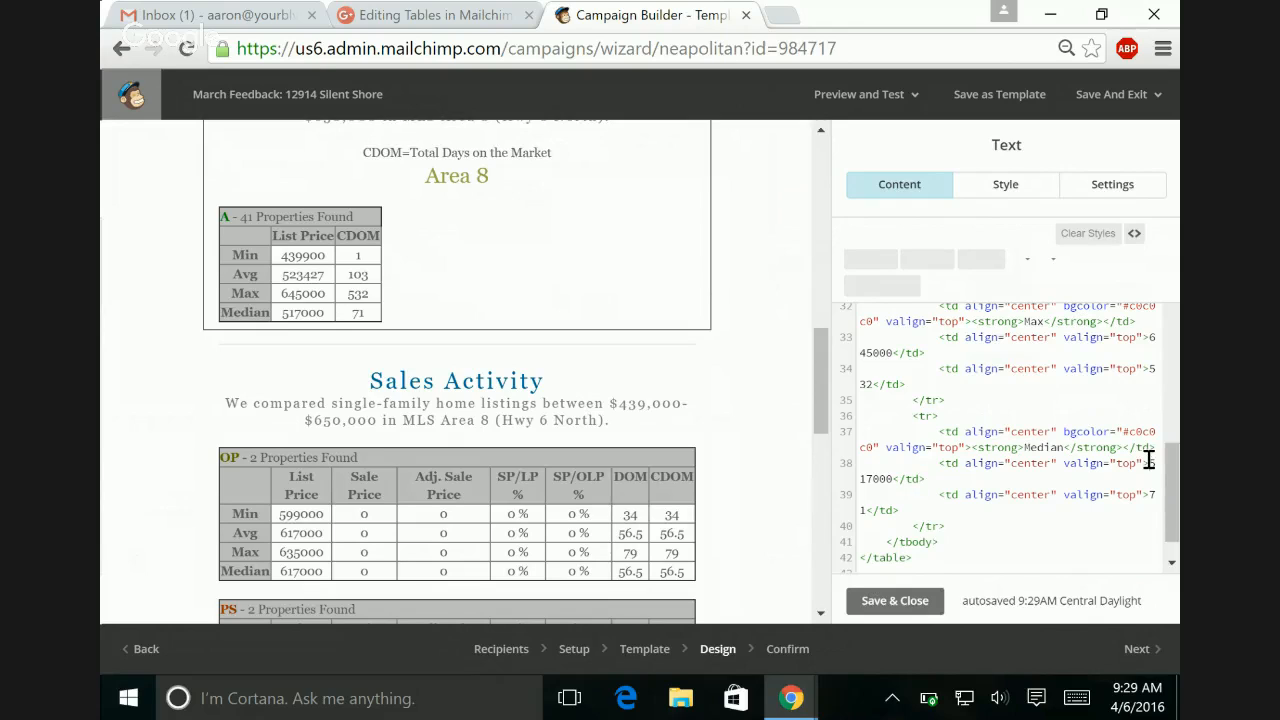
Step: Format the Median and Max list prices as $517,000 and $645,000 in the table source
text($517)
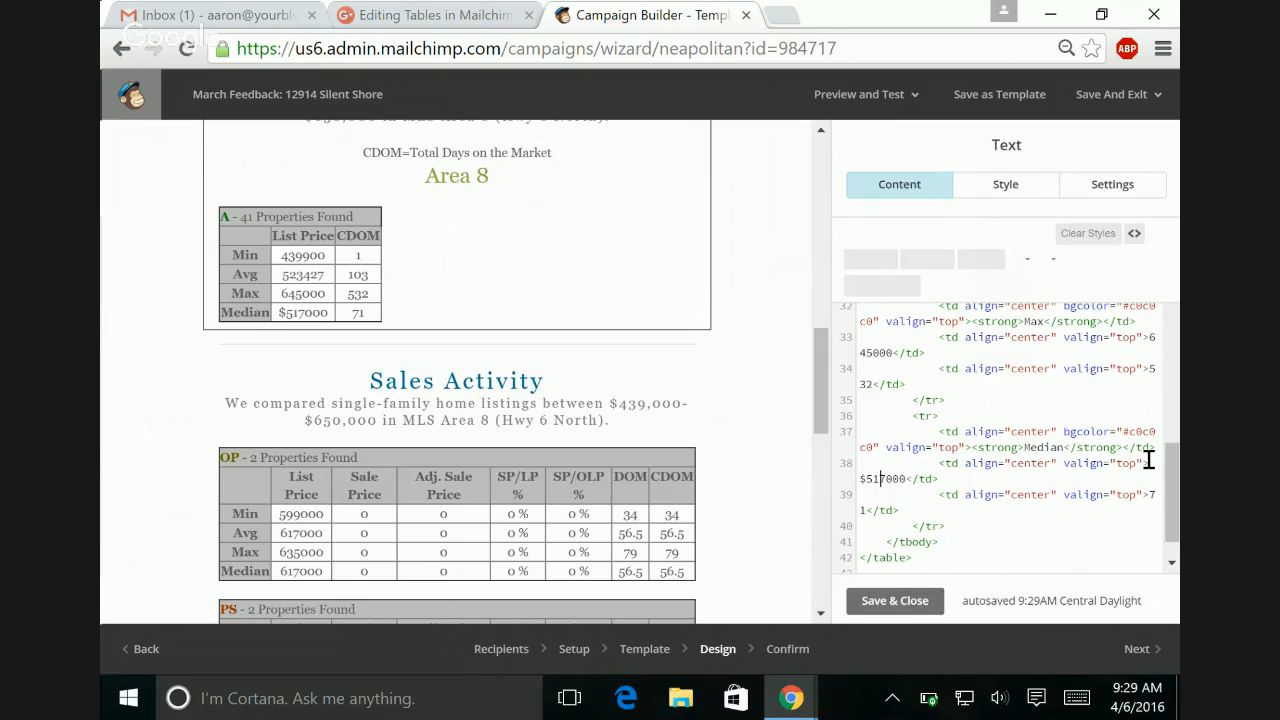
text(,)
click(1148, 337)
text($645)
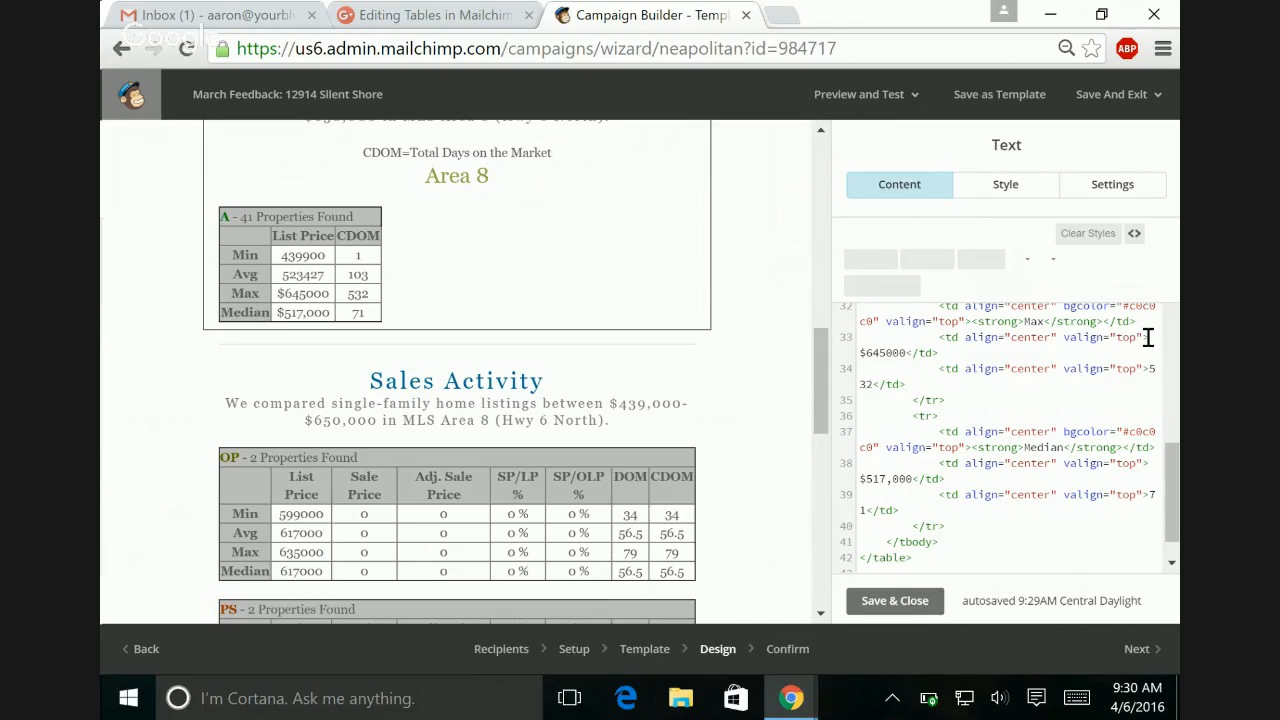
text(,)
Step: Format the Avg and Min list prices as $523,427 and $439,900 in the table source
scroll(900, 466, up, 3)
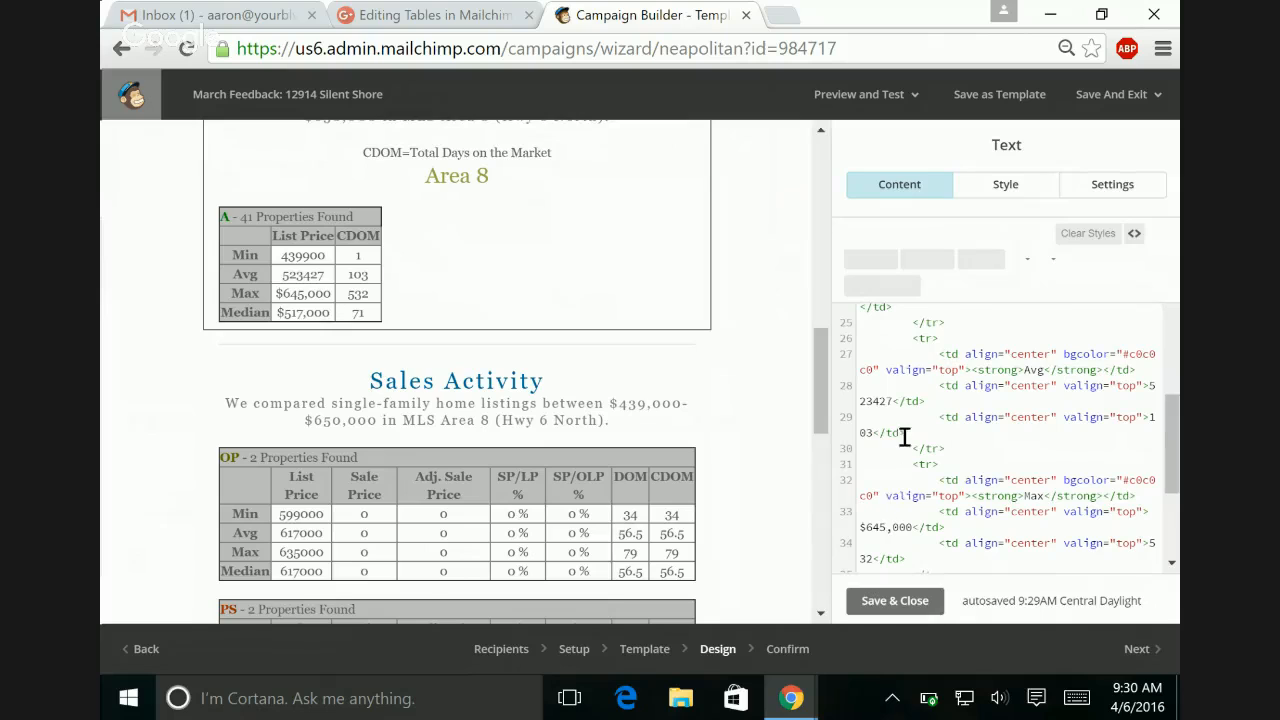
click(1152, 388)
text($)
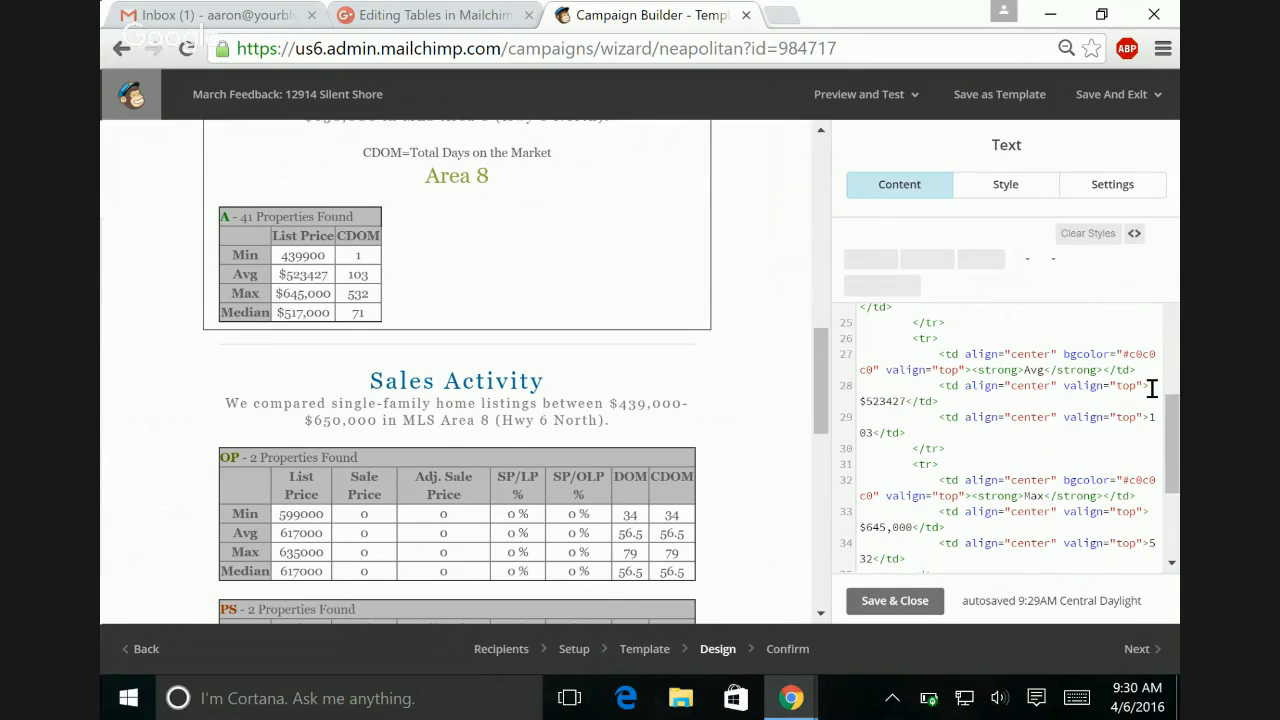
click(888, 401)
text(,)
scroll(888, 401, up, 3)
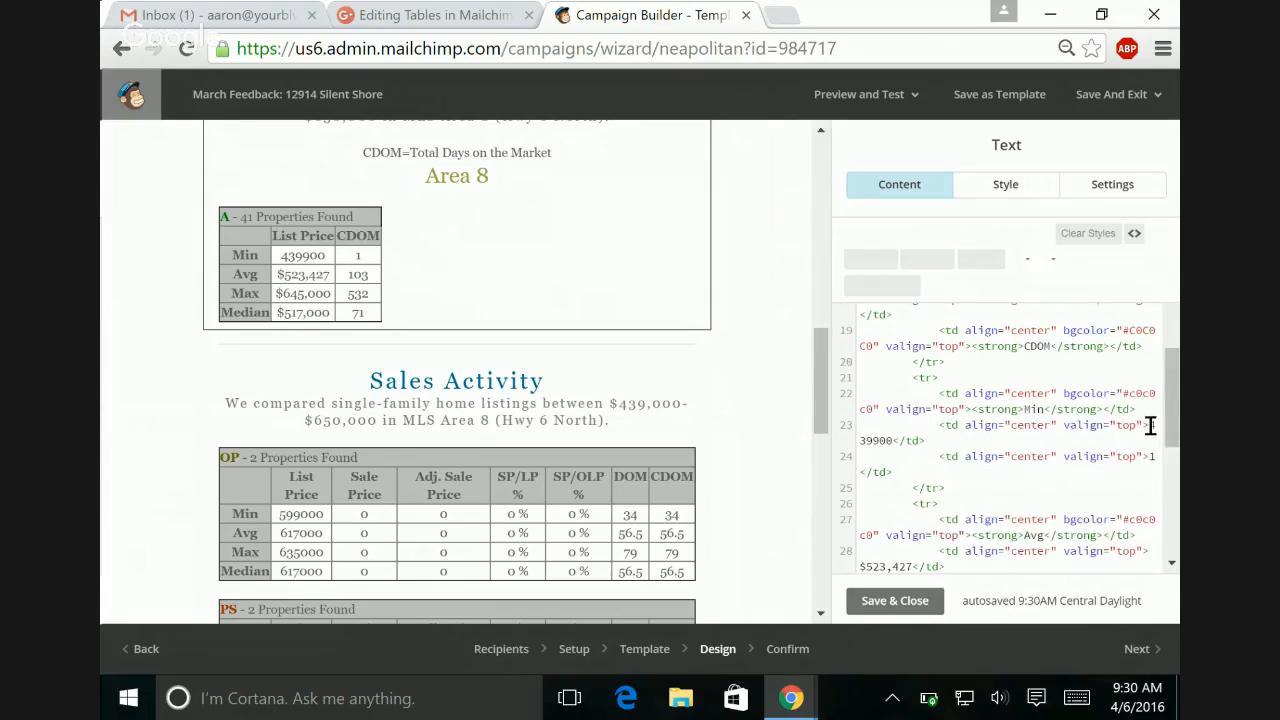
click(1150, 425)
text($)
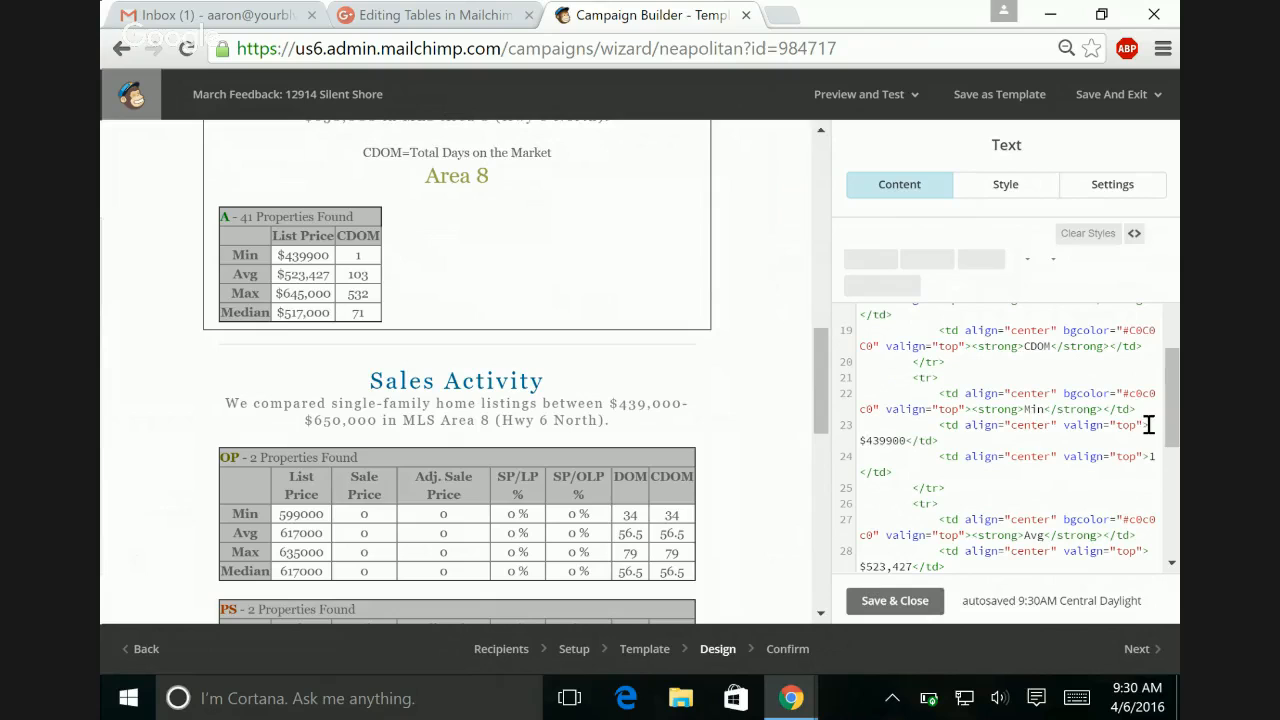
click(885, 440)
text(,)
Step: Save and close the Area 8 text block, and open the Sales Activity block's HTML source
scroll(890, 445, up, 1)
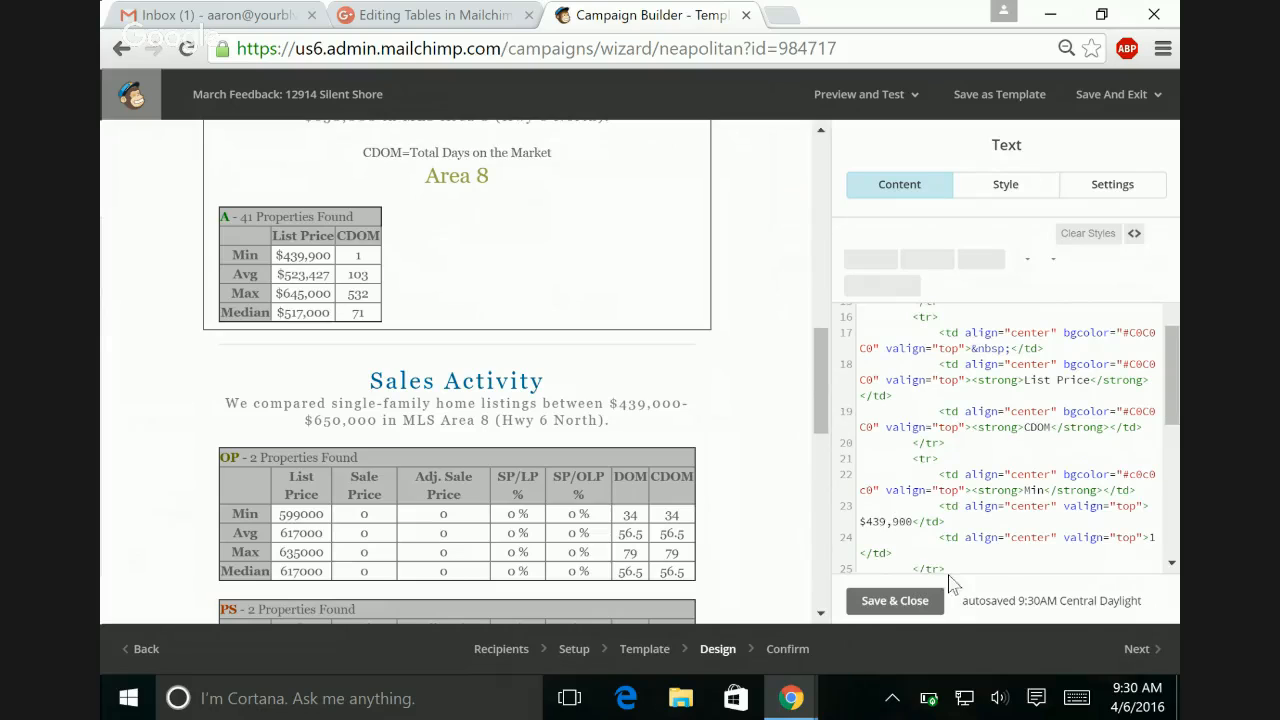
click(900, 603)
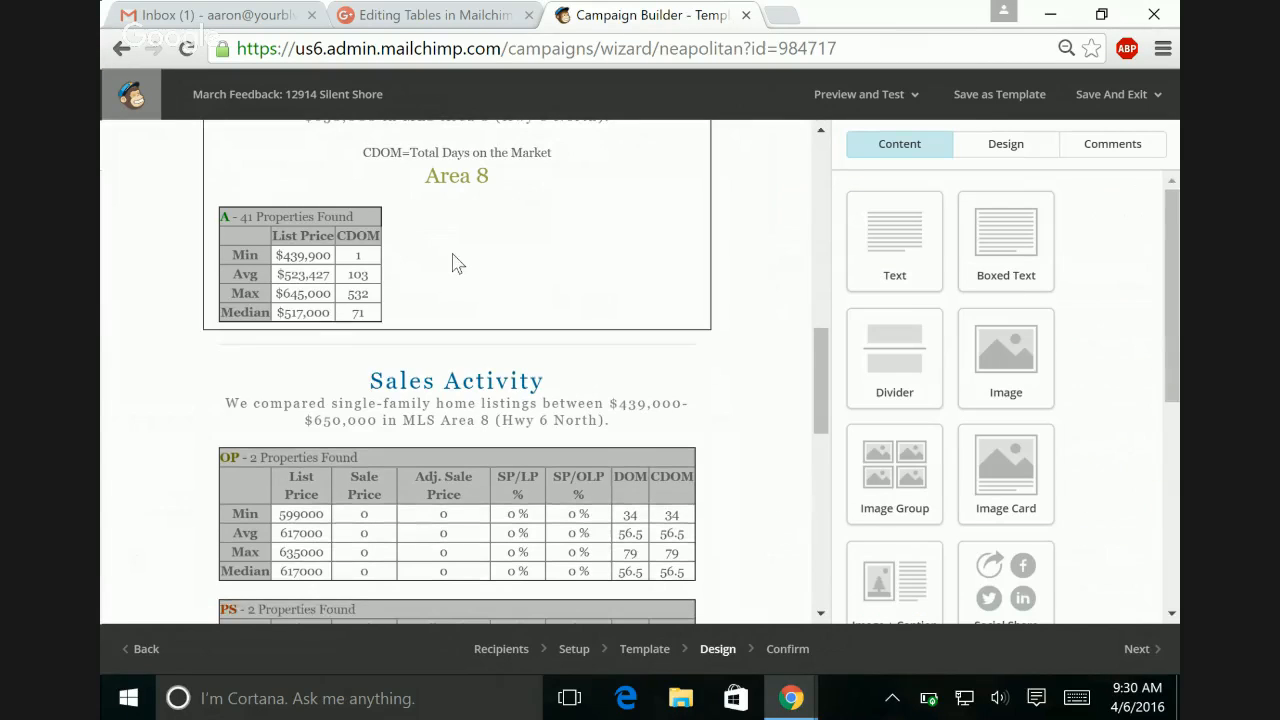
click(337, 268)
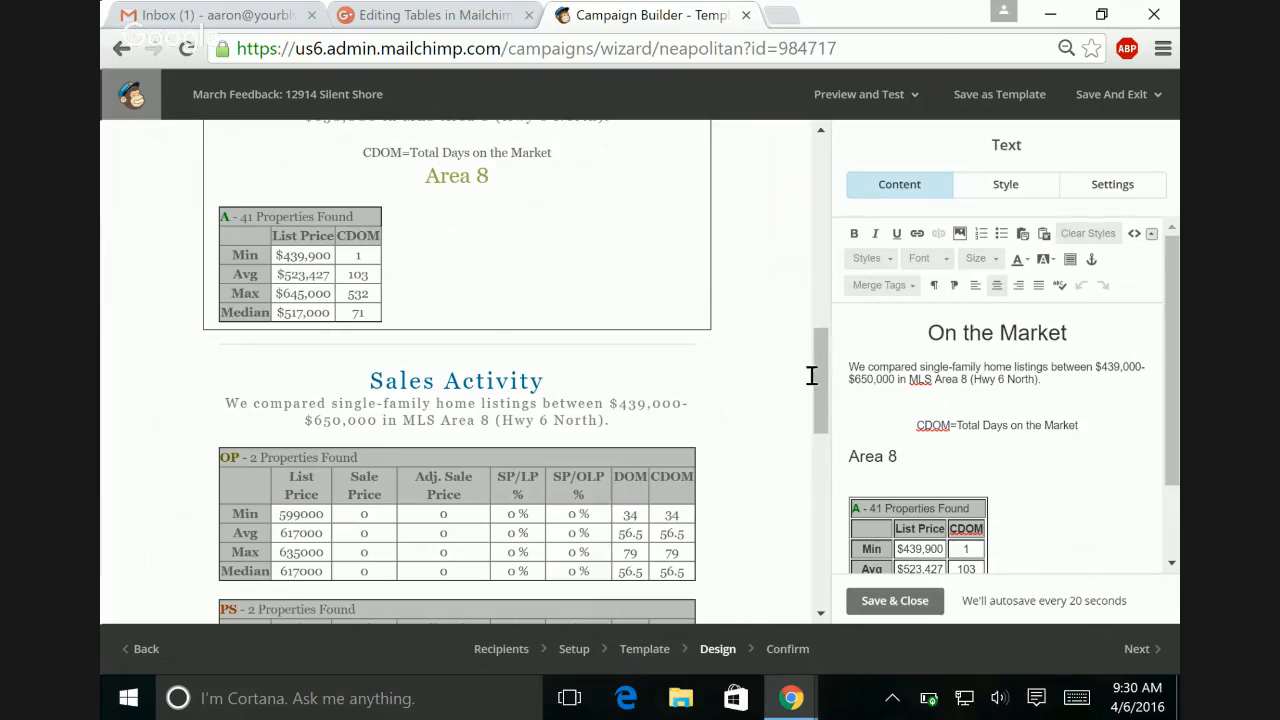
click(563, 506)
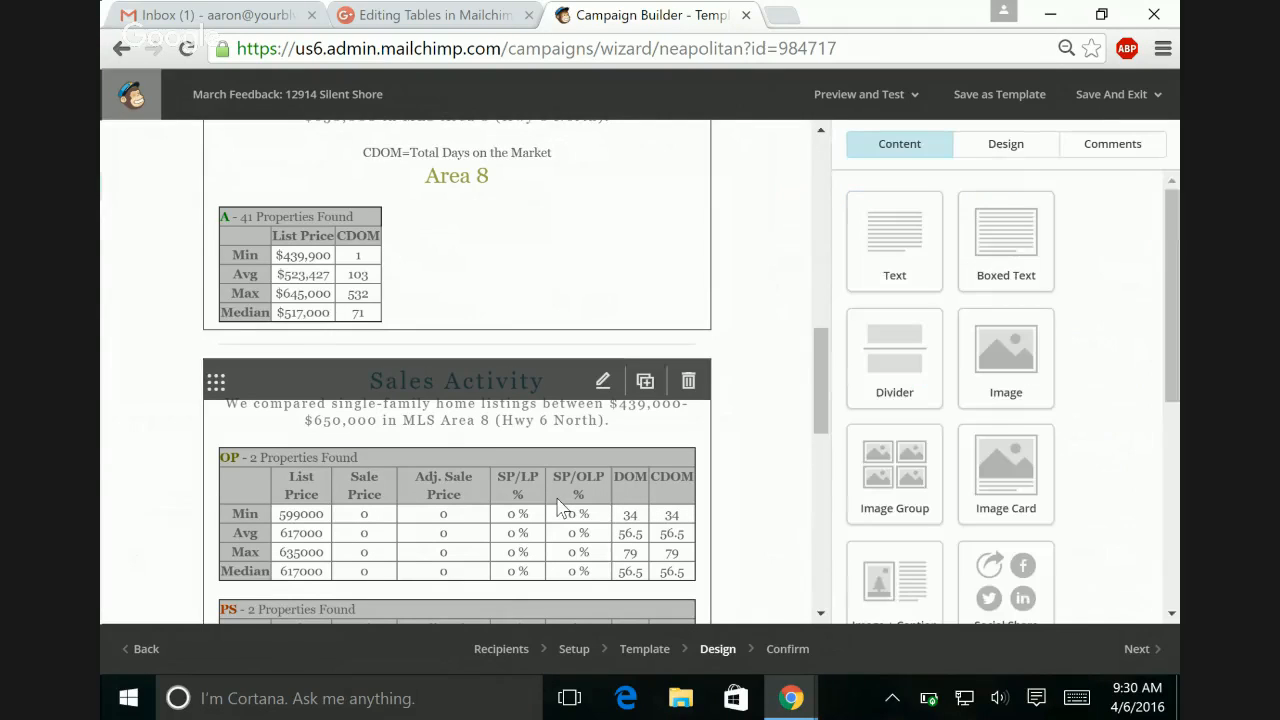
click(487, 479)
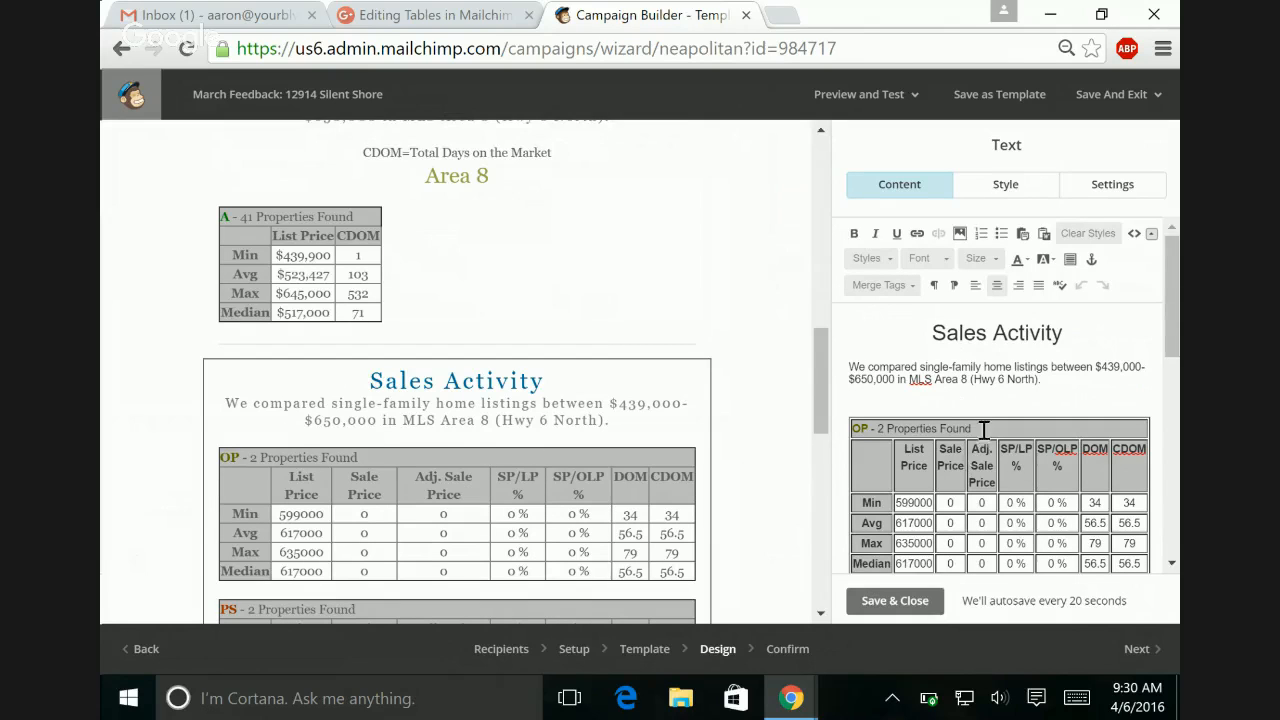
click(1134, 234)
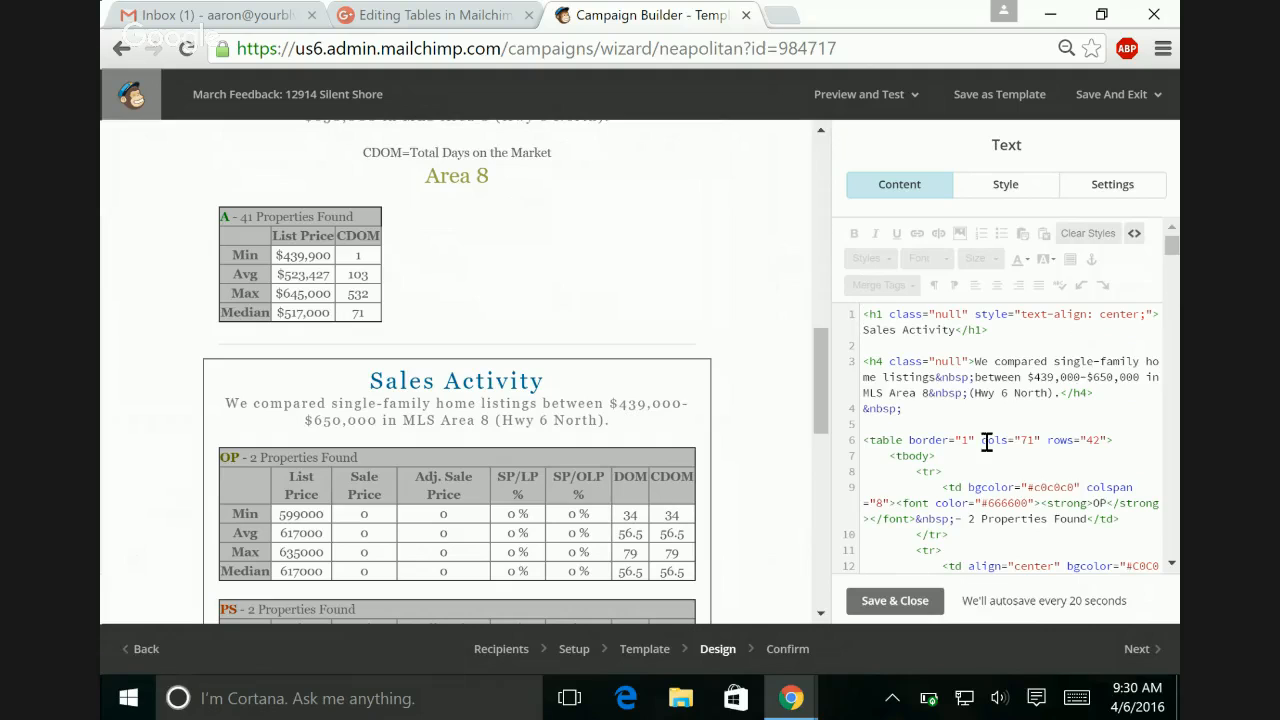
Step: Delete the Adj. Sale Price, SP/LP %, SP/OLP % and DOM header cells from the S table's source
click(984, 441)
drag(823, 360, 824, 402)
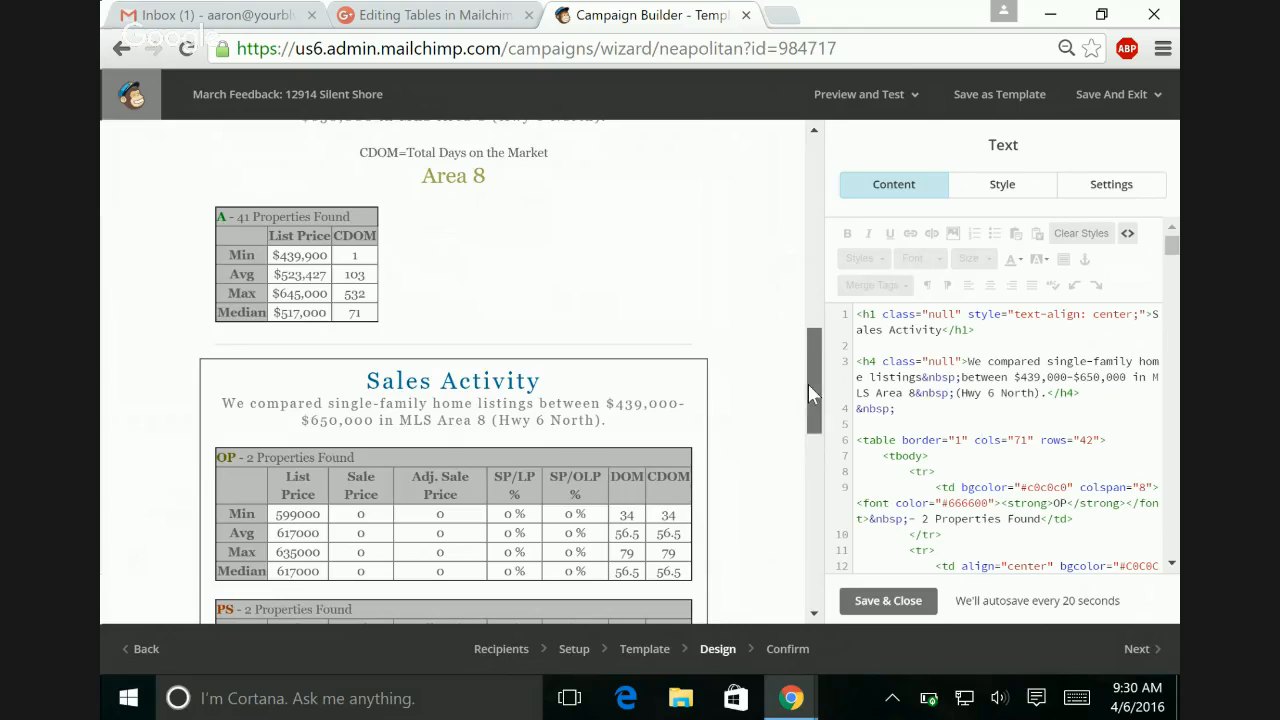
drag(810, 392, 808, 460)
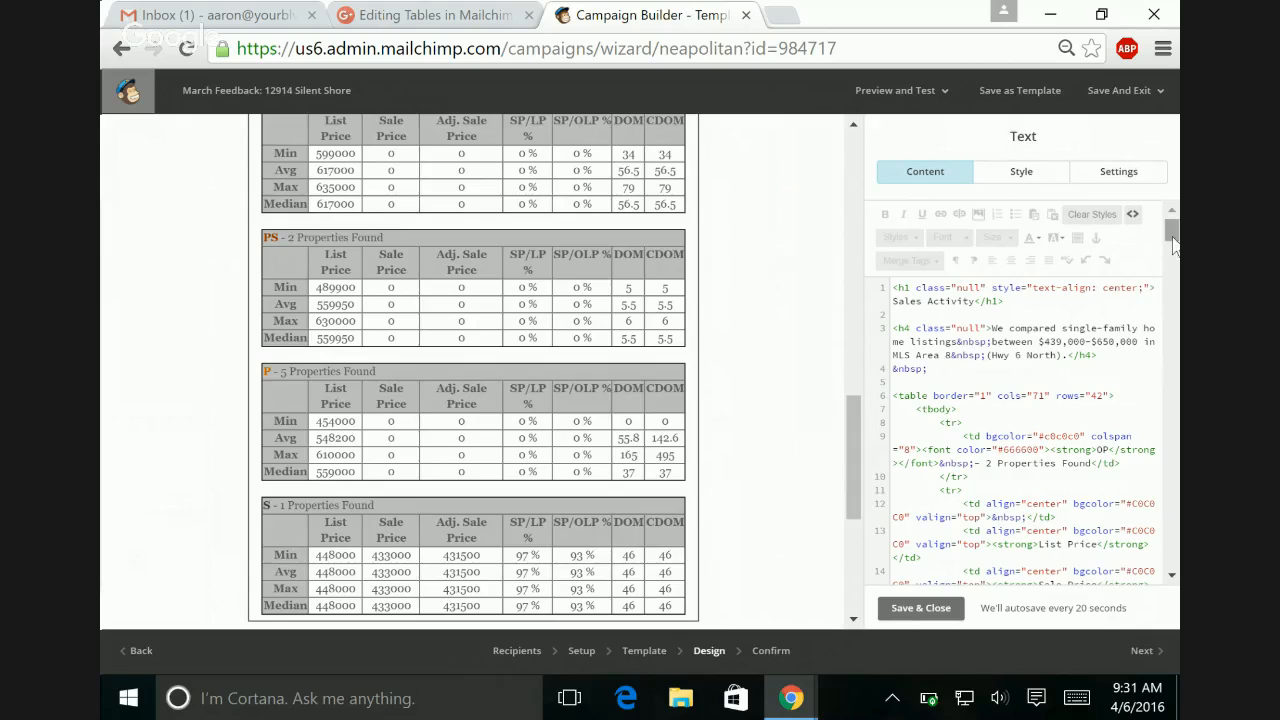
drag(1171, 240, 1167, 495)
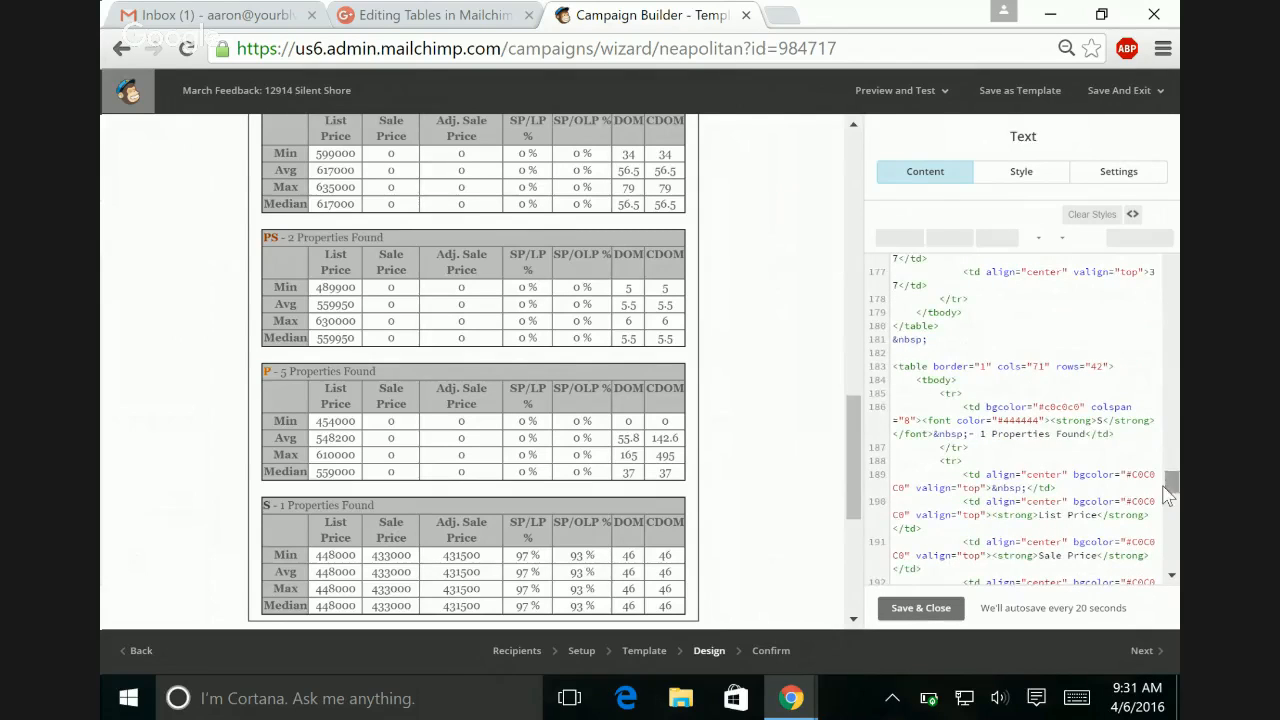
click(1062, 420)
click(1097, 420)
scroll(1172, 490, down, 3)
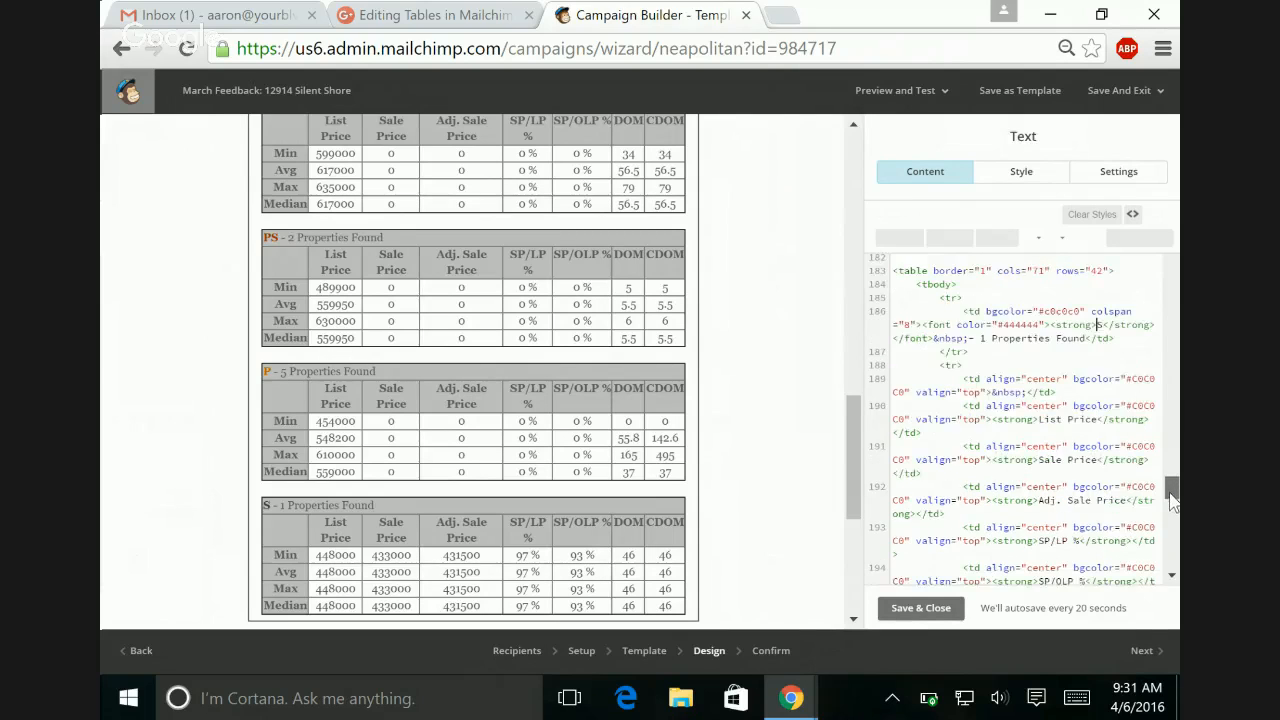
click(1044, 382)
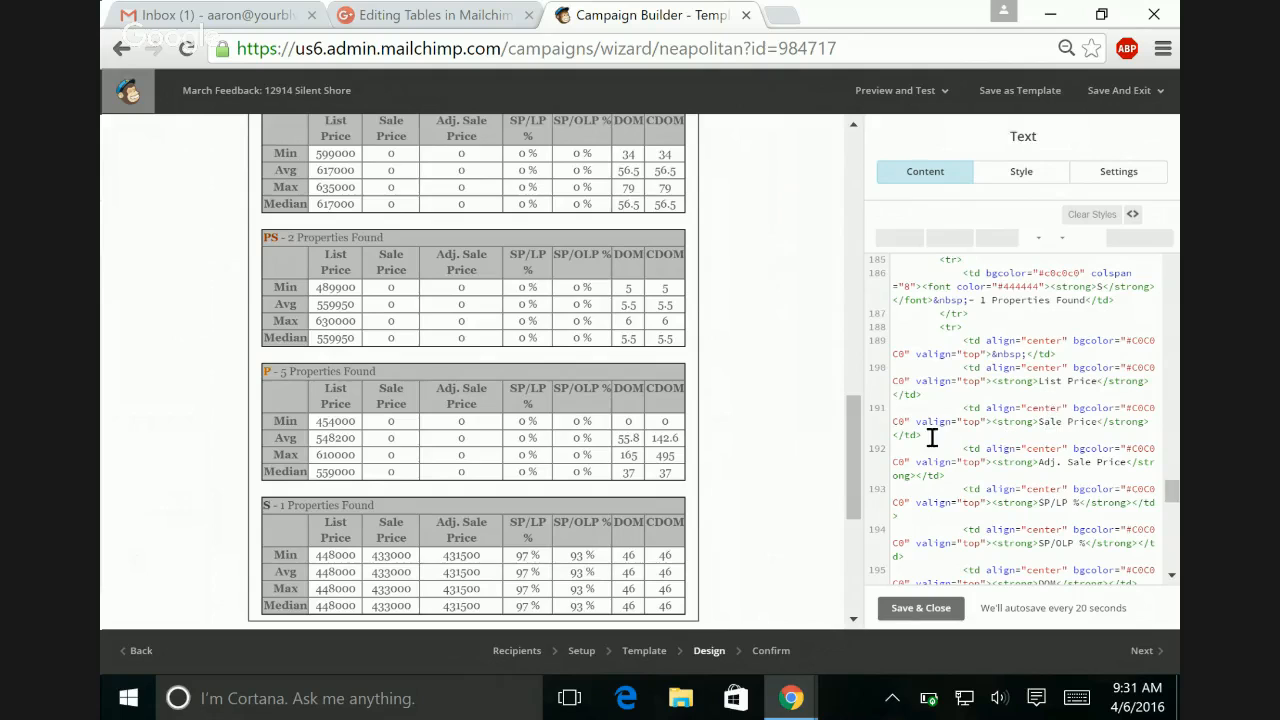
drag(953, 448, 1141, 586)
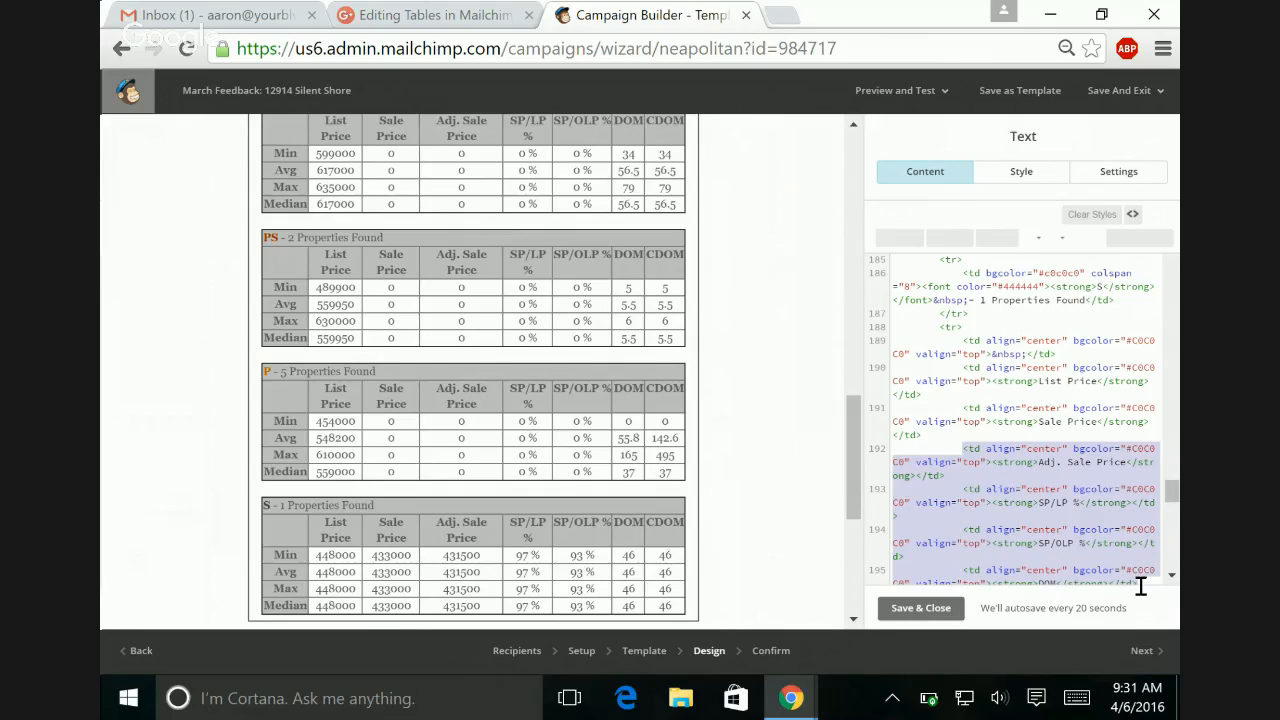
key(BackSpace)
Step: Remove the blank line and extra indentation before the S table's CDOM header cell to align it with the cells above
key(Delete)
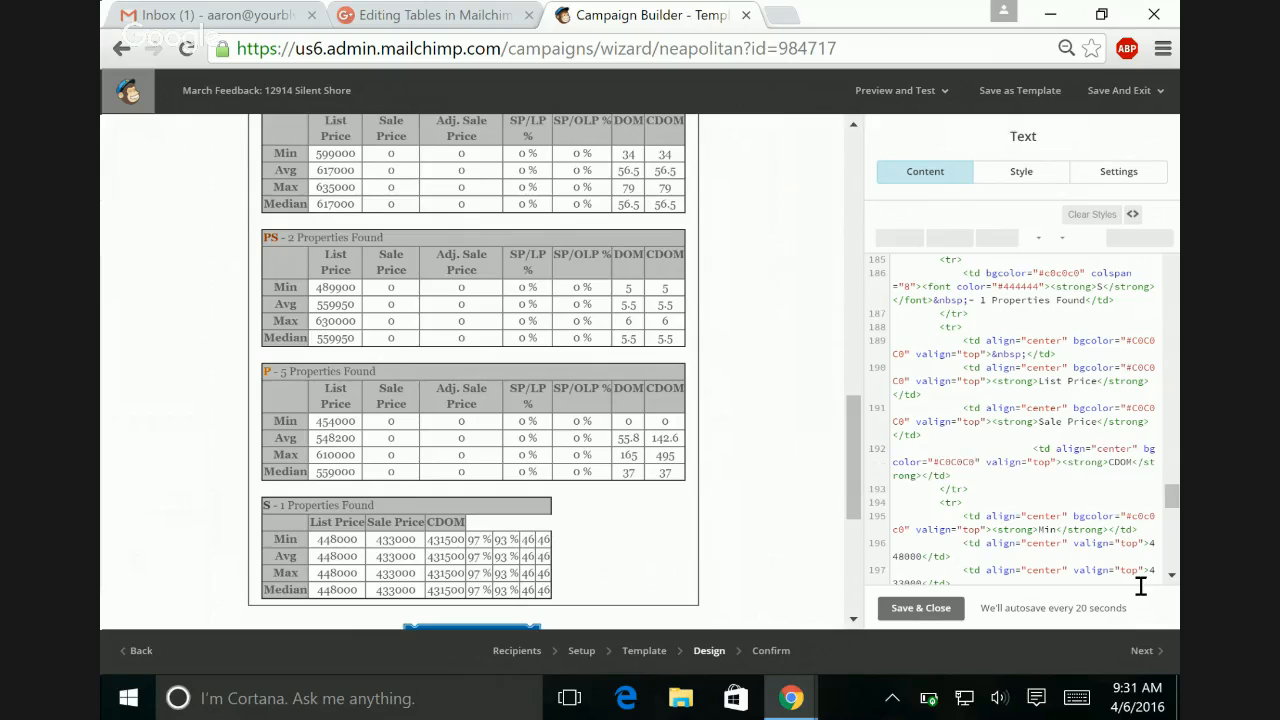
key(Delete)
key(Delete)
key(Delete)
key(Delete)
key(Delete)
key(Delete)
key(Delete)
key(Delete)
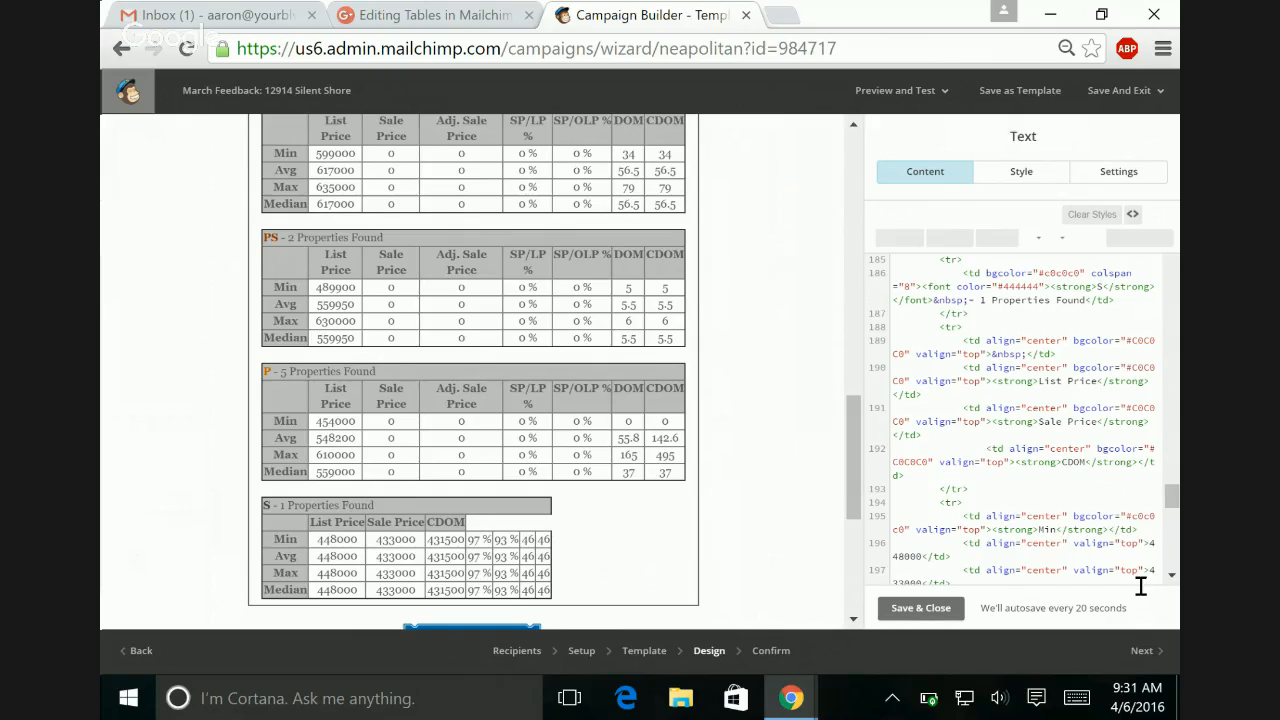
key(Delete)
key(Delete)
key(Delete)
key(Delete)
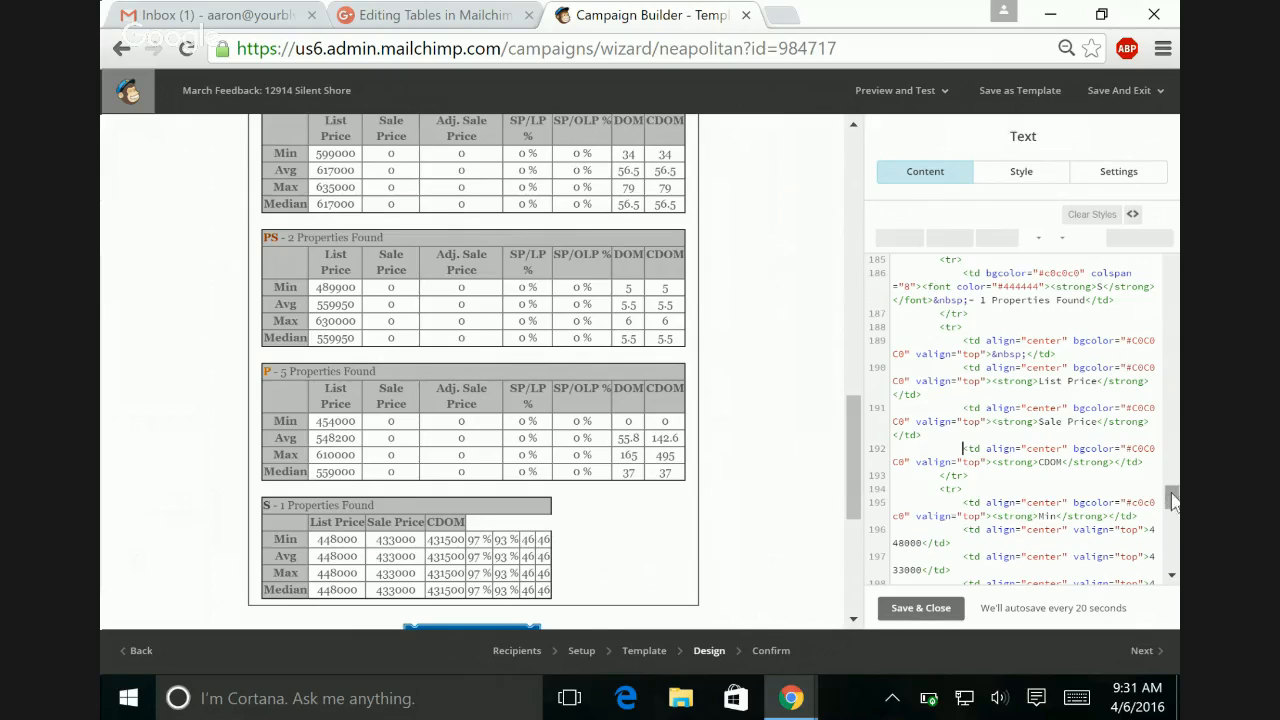
Step: Delete the Adj. Sale Price, SP/LP %, SP/OLP % and DOM cells from the S table's Min row in the source
drag(1175, 508, 1177, 527)
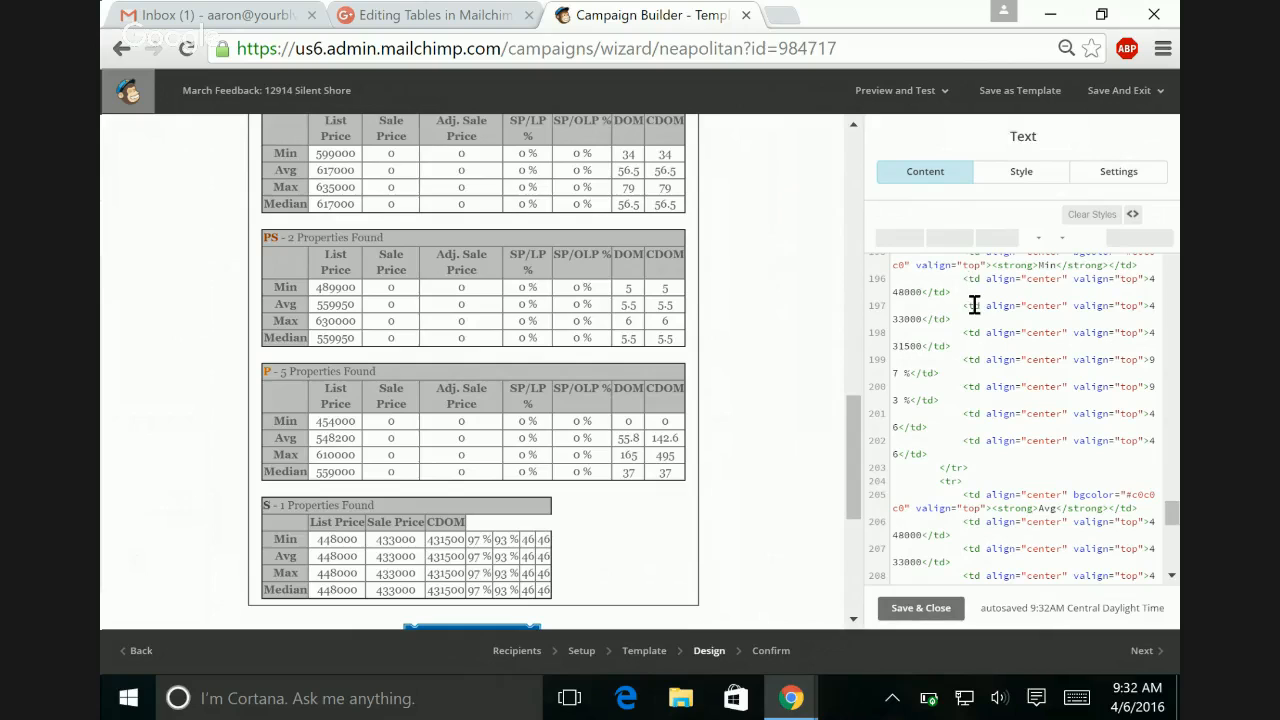
click(974, 305)
drag(963, 333, 1003, 429)
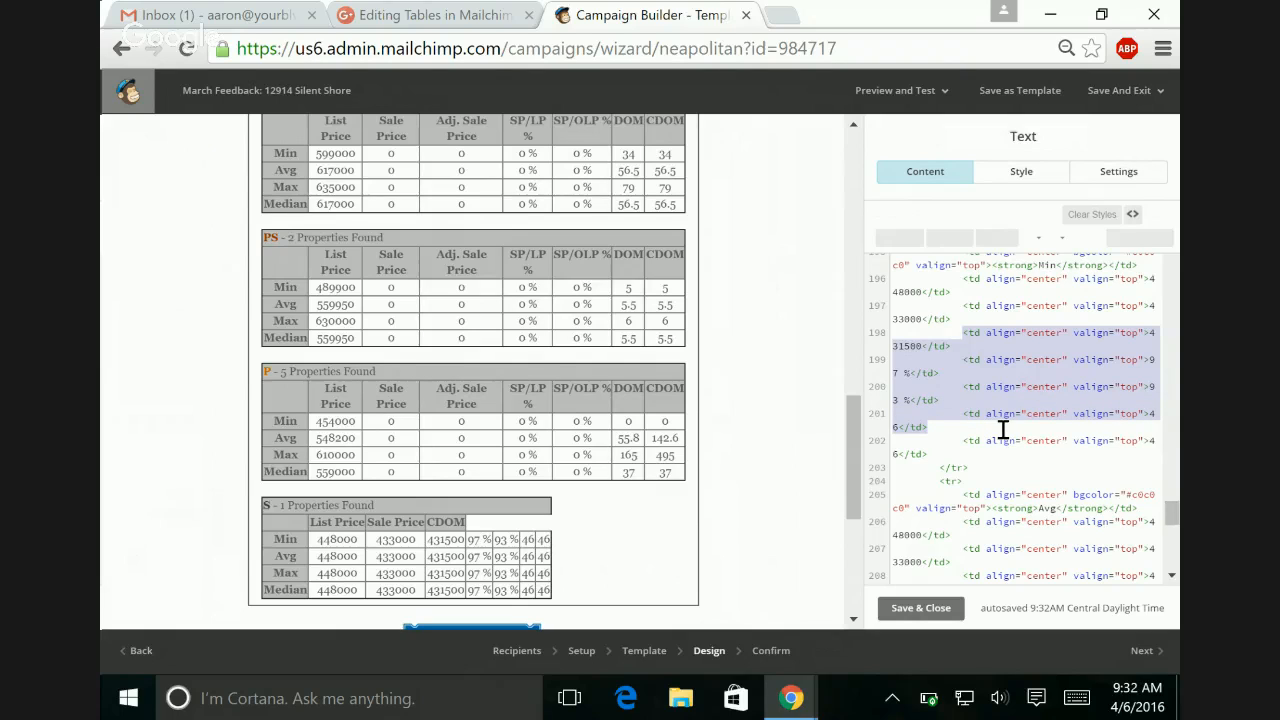
key(Delete)
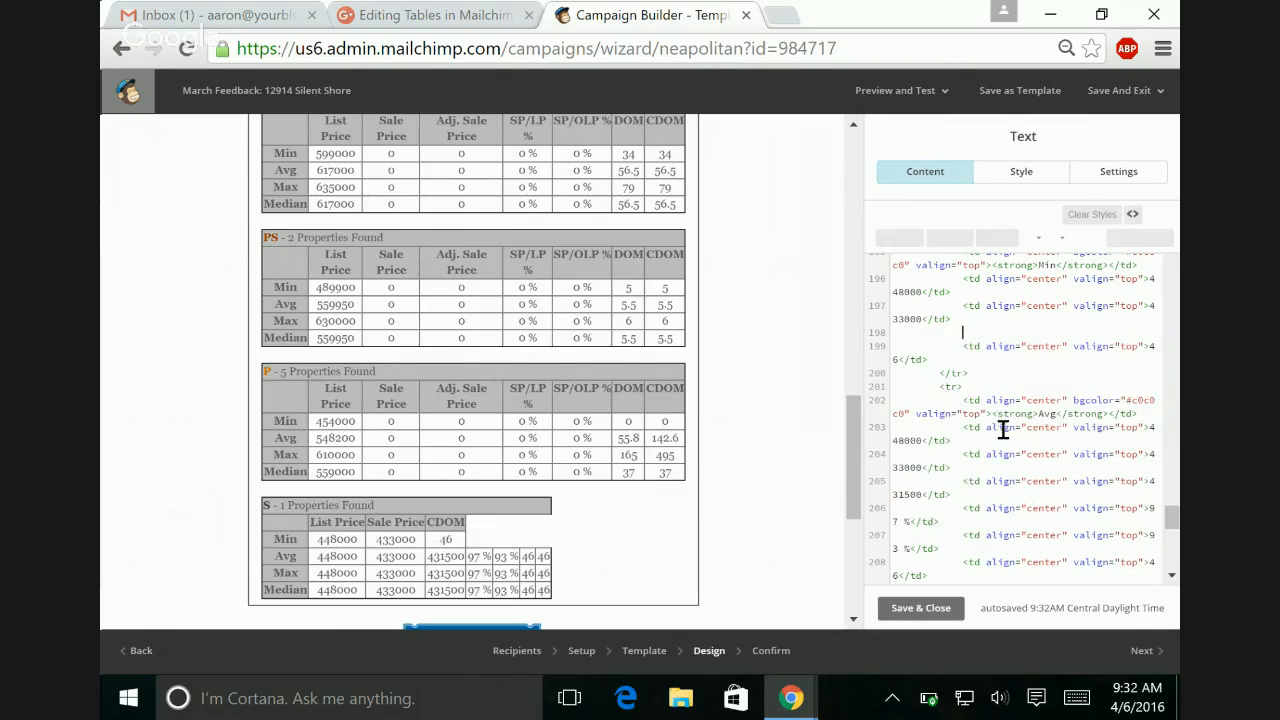
Step: Remove the blank line and extra indentation before the Min row's CDOM cell to align it with the cells above
key(Delete)
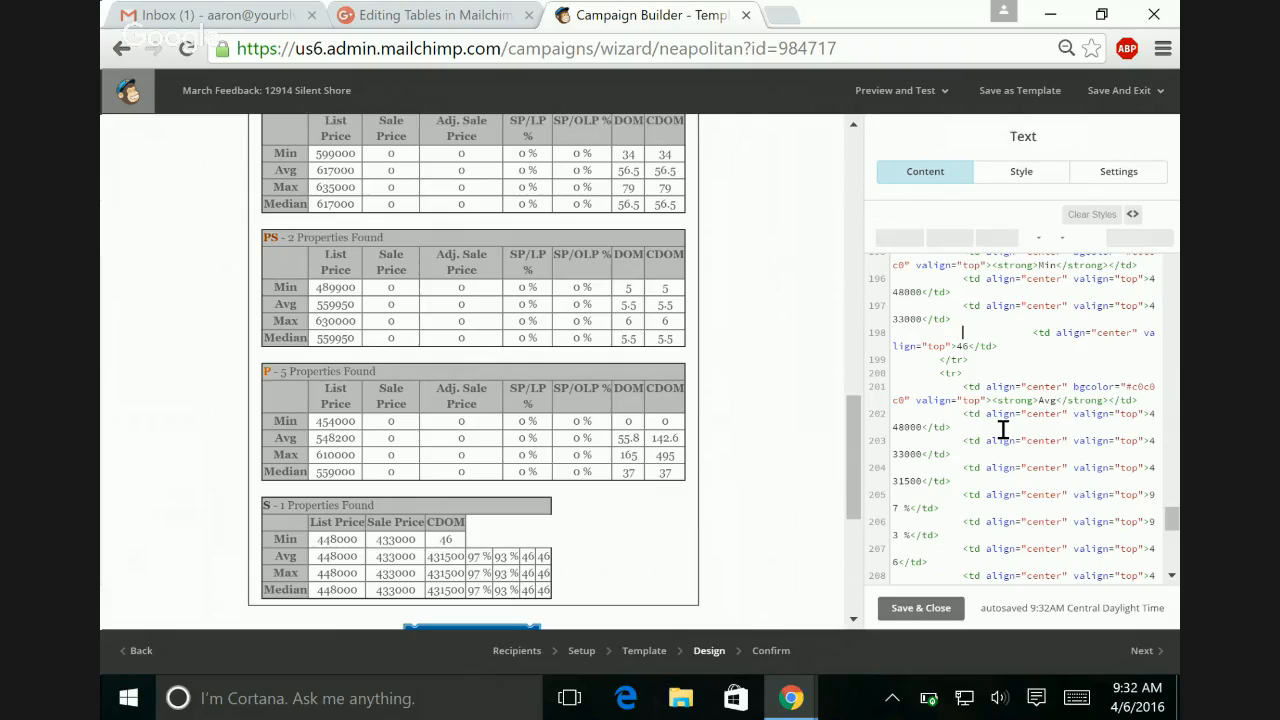
key(Delete)
key(Delete)
key(Delete)
key(Delete)
key(Delete)
key(Delete)
key(Delete)
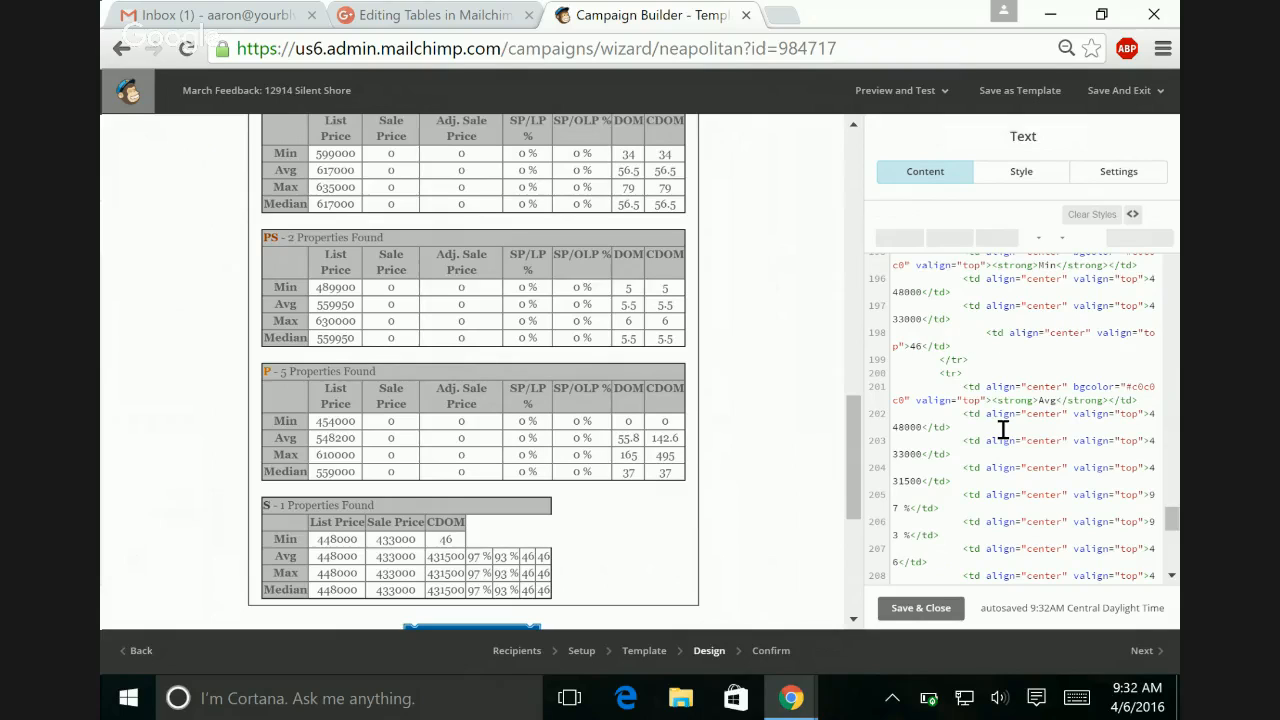
key(Delete)
key(Delete)
key(Delete)
key(Delete)
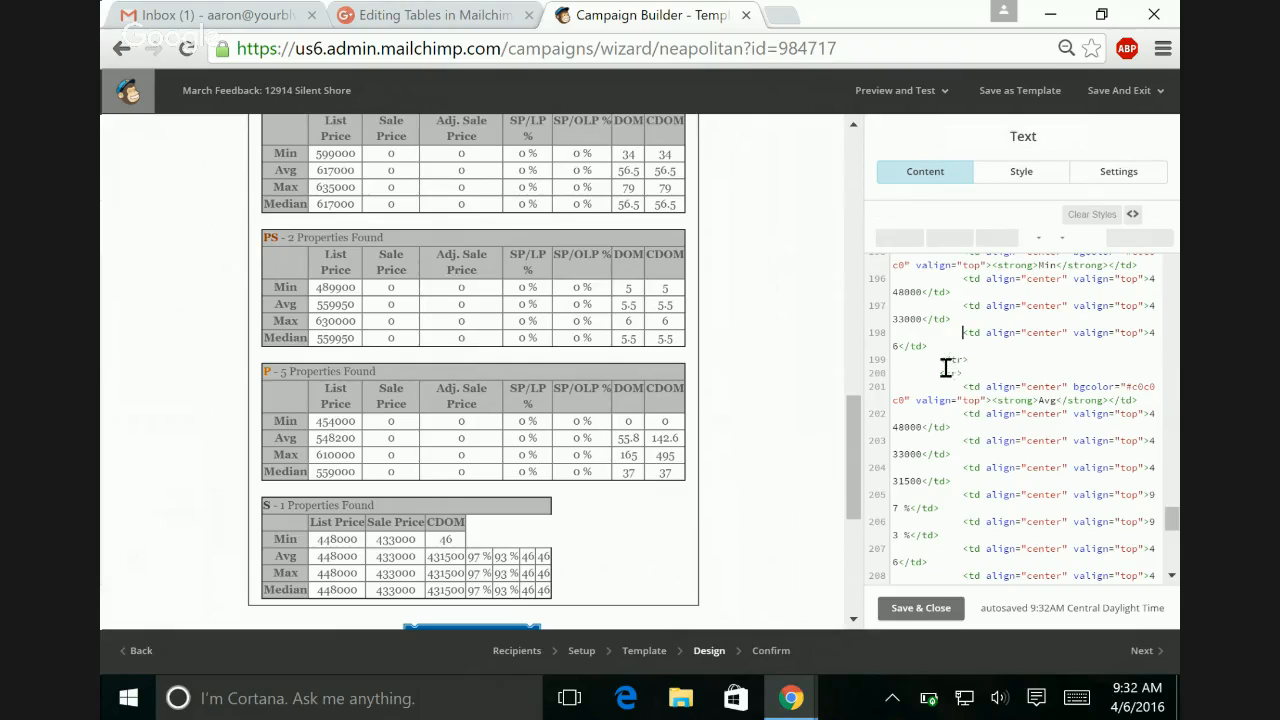
drag(936, 372, 993, 386)
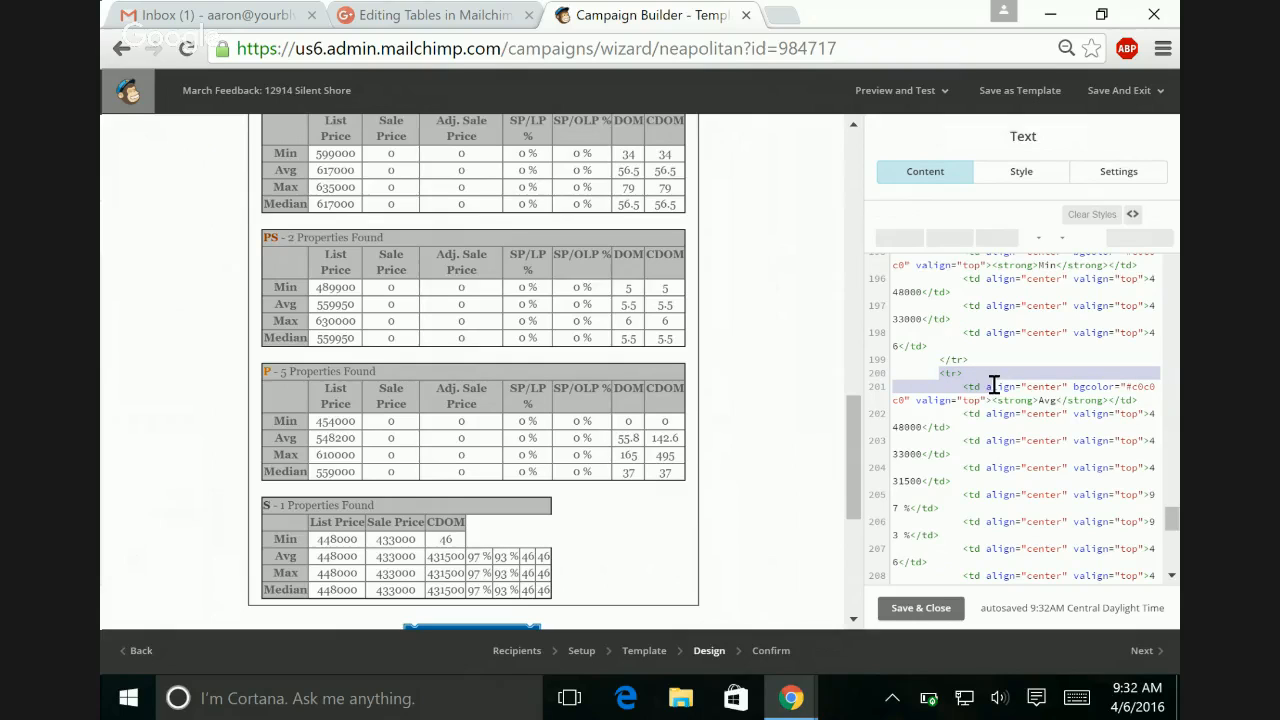
click(938, 356)
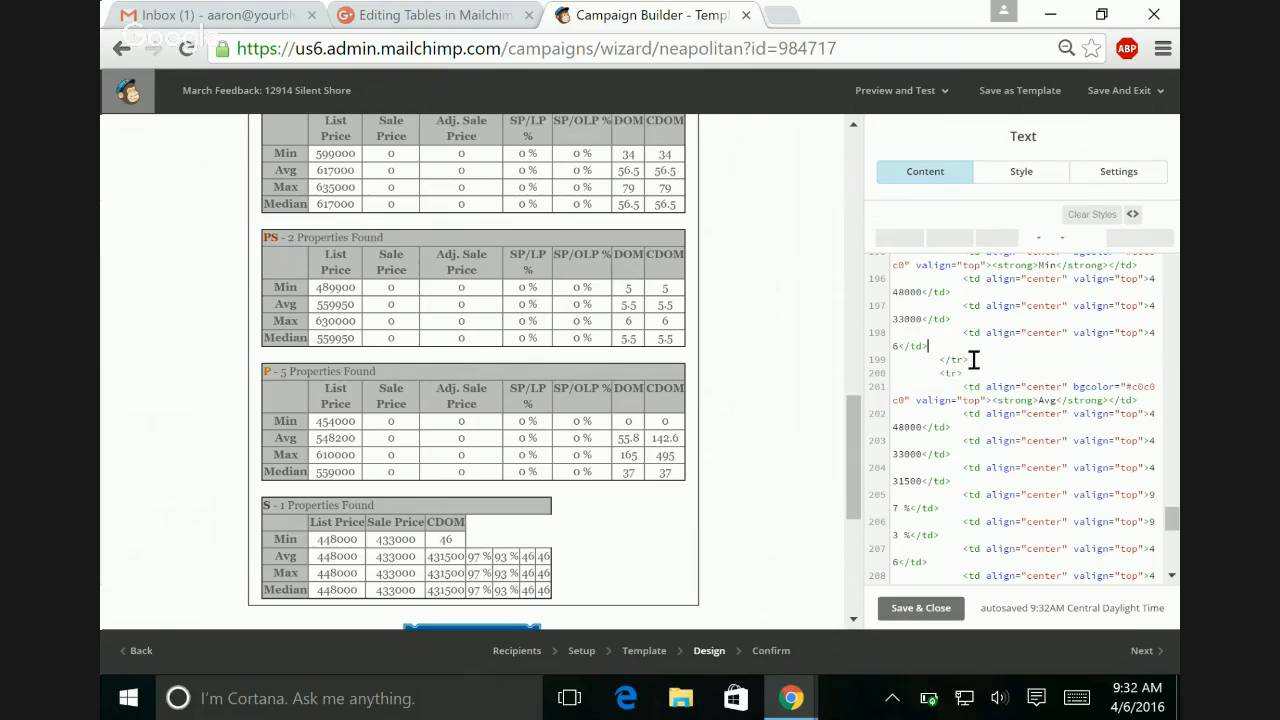
click(955, 360)
right_click(1000, 344)
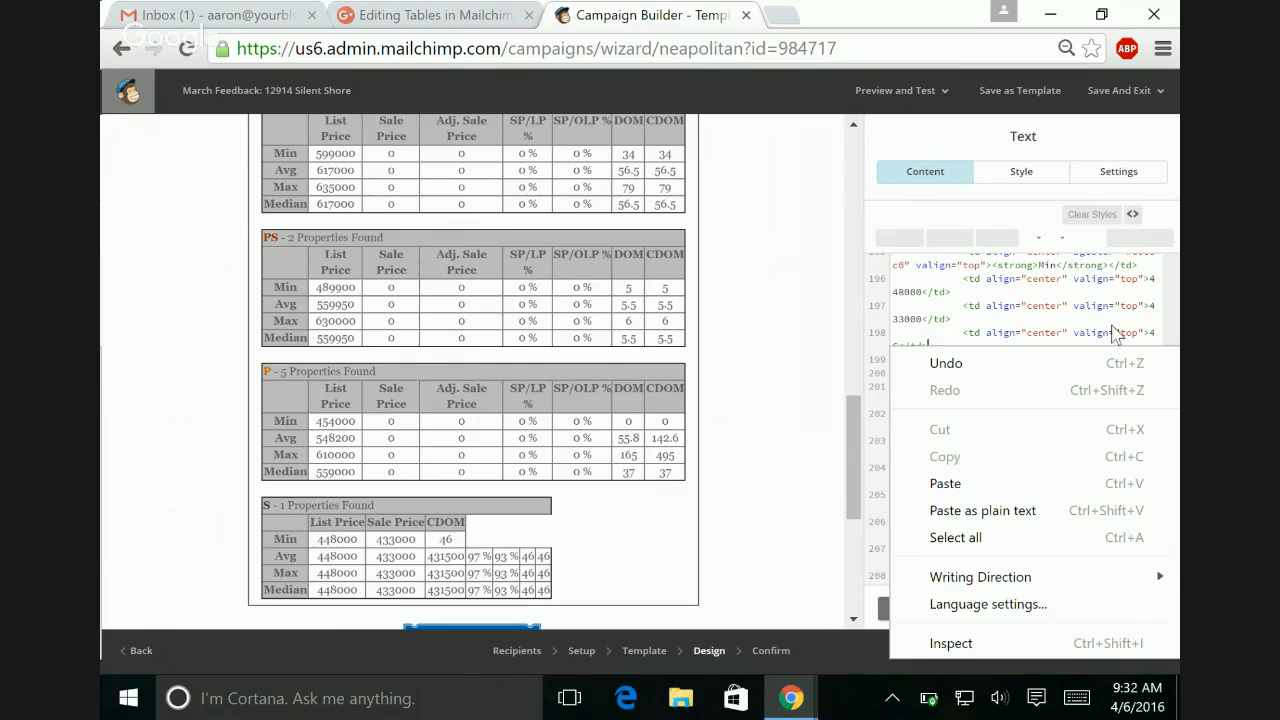
click(1052, 310)
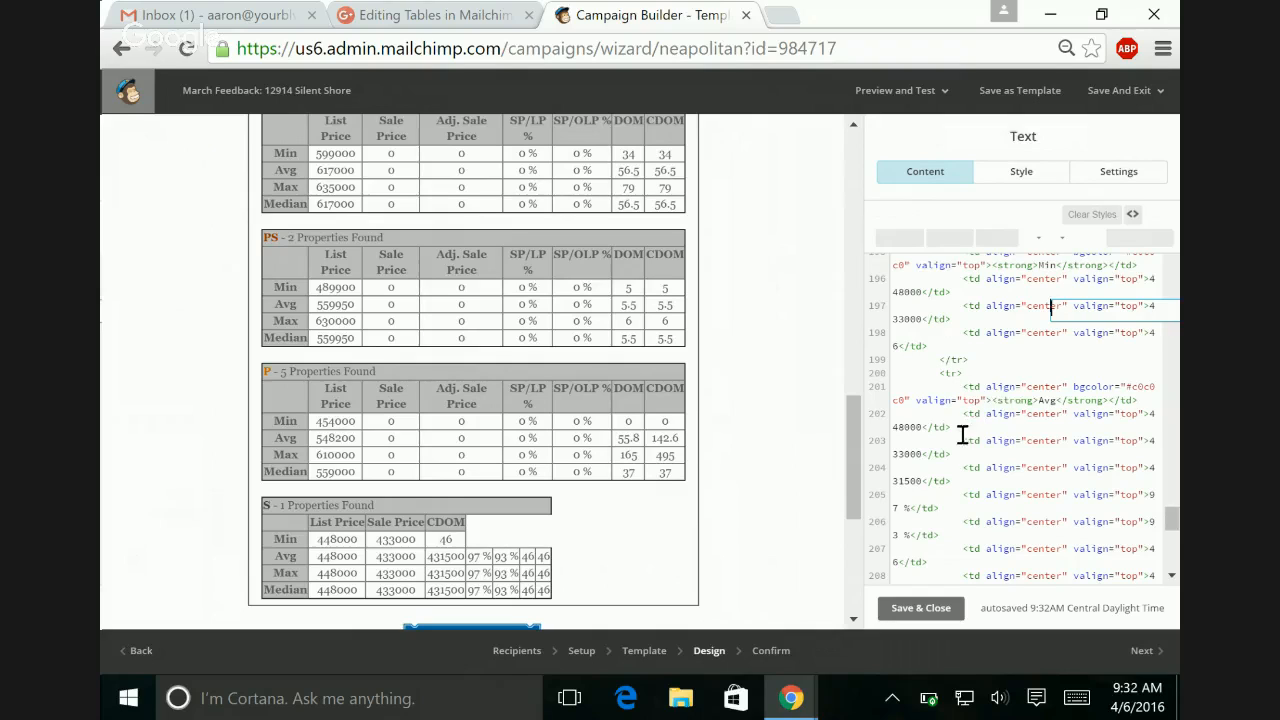
double_click(908, 428)
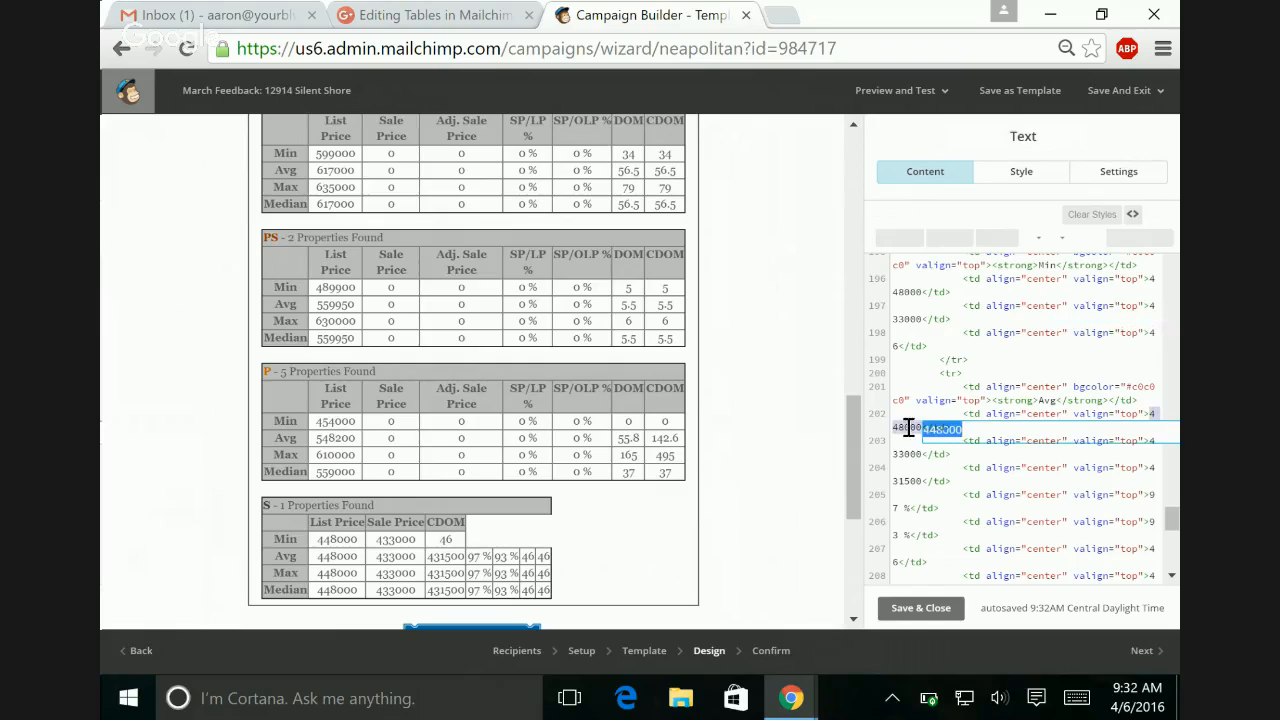
click(945, 481)
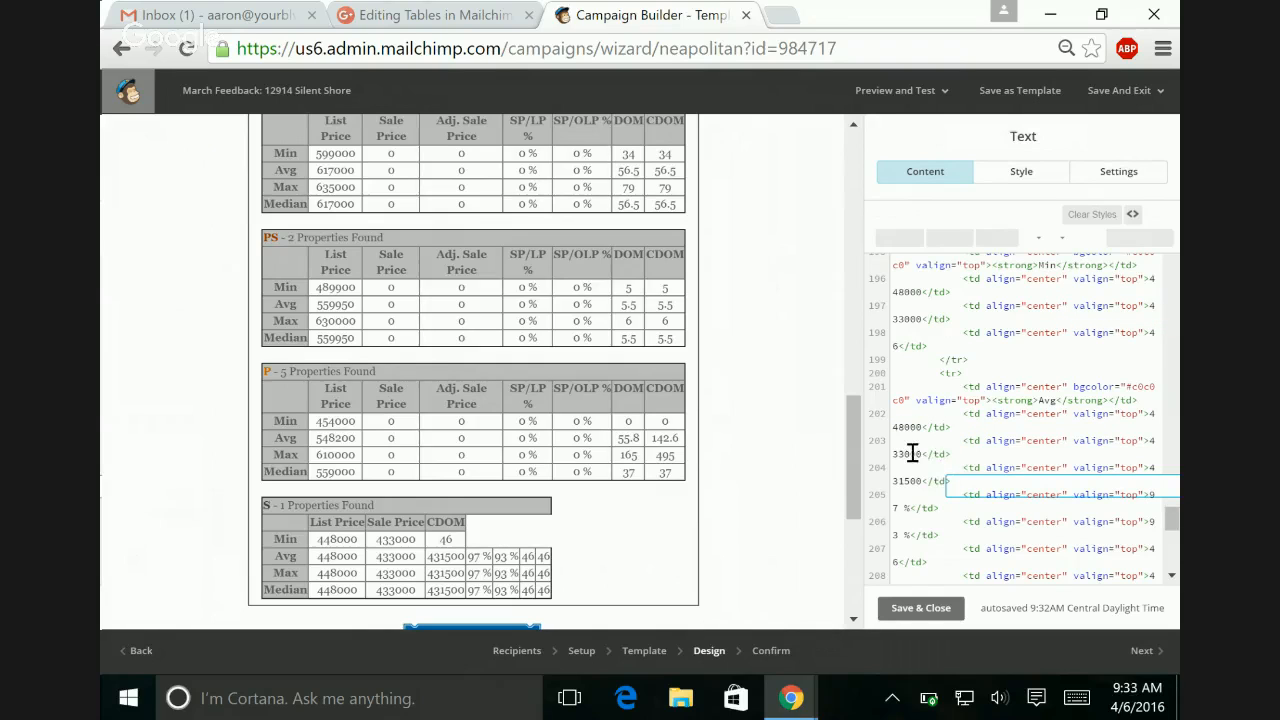
double_click(906, 454)
right_click(990, 500)
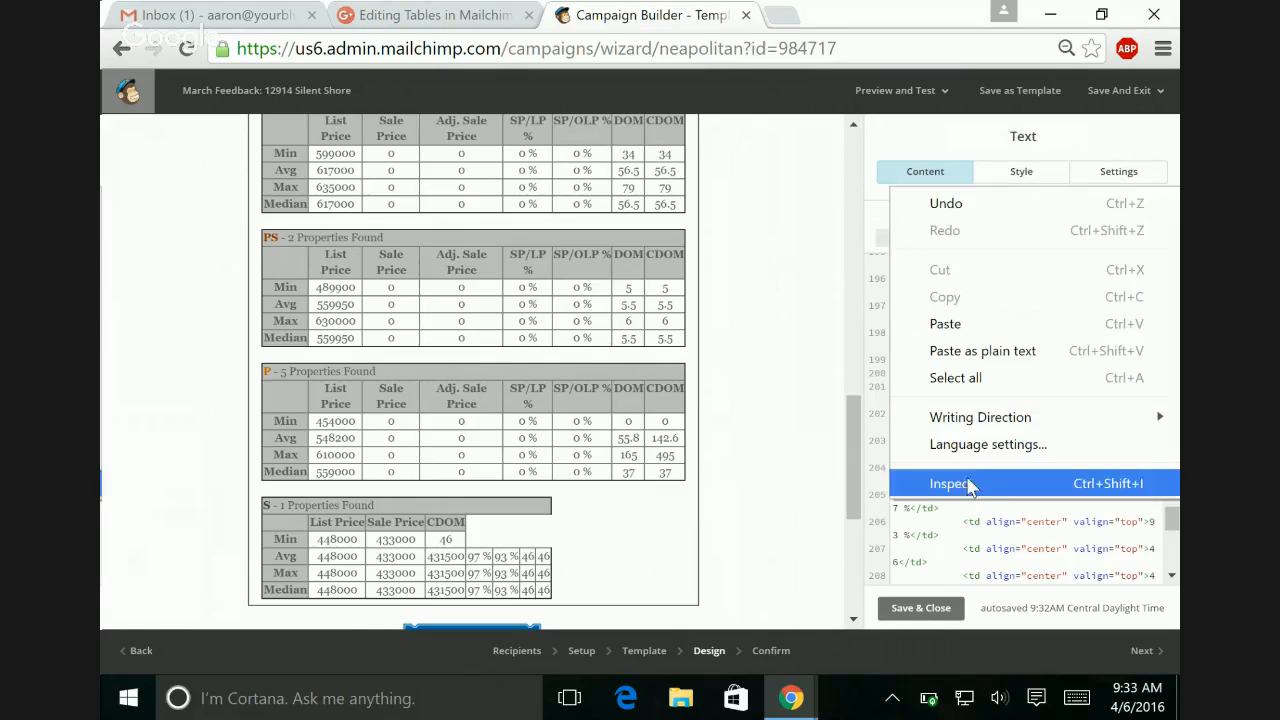
click(992, 512)
click(986, 530)
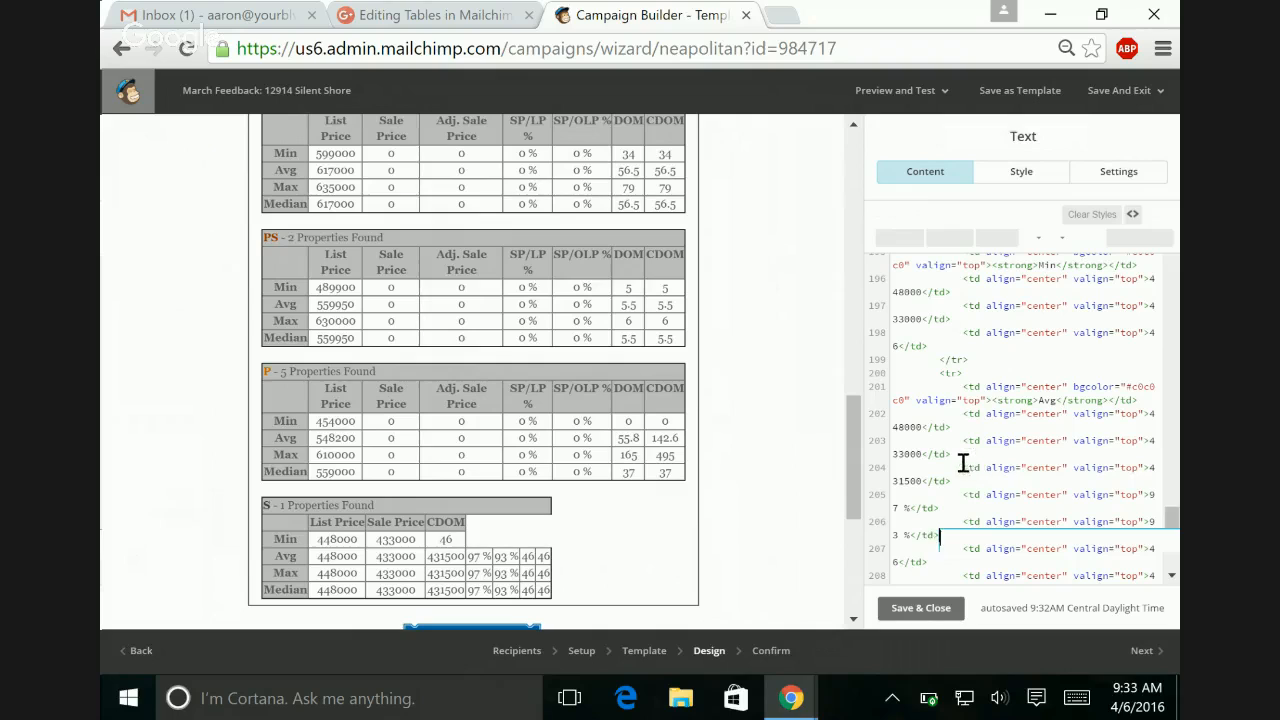
Step: Delete the Adj. Sale Price, SP/LP %, SP/OLP % and DOM cells from the S table's Avg row
click(963, 468)
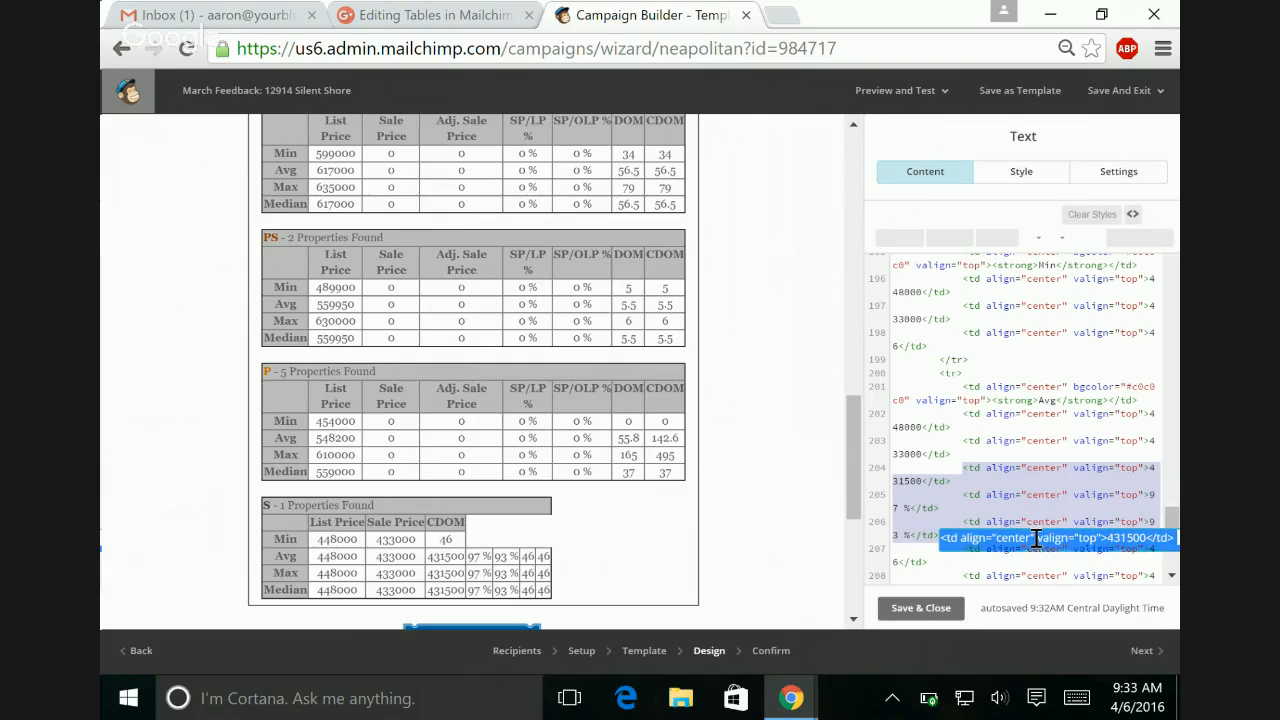
drag(1037, 538, 970, 472)
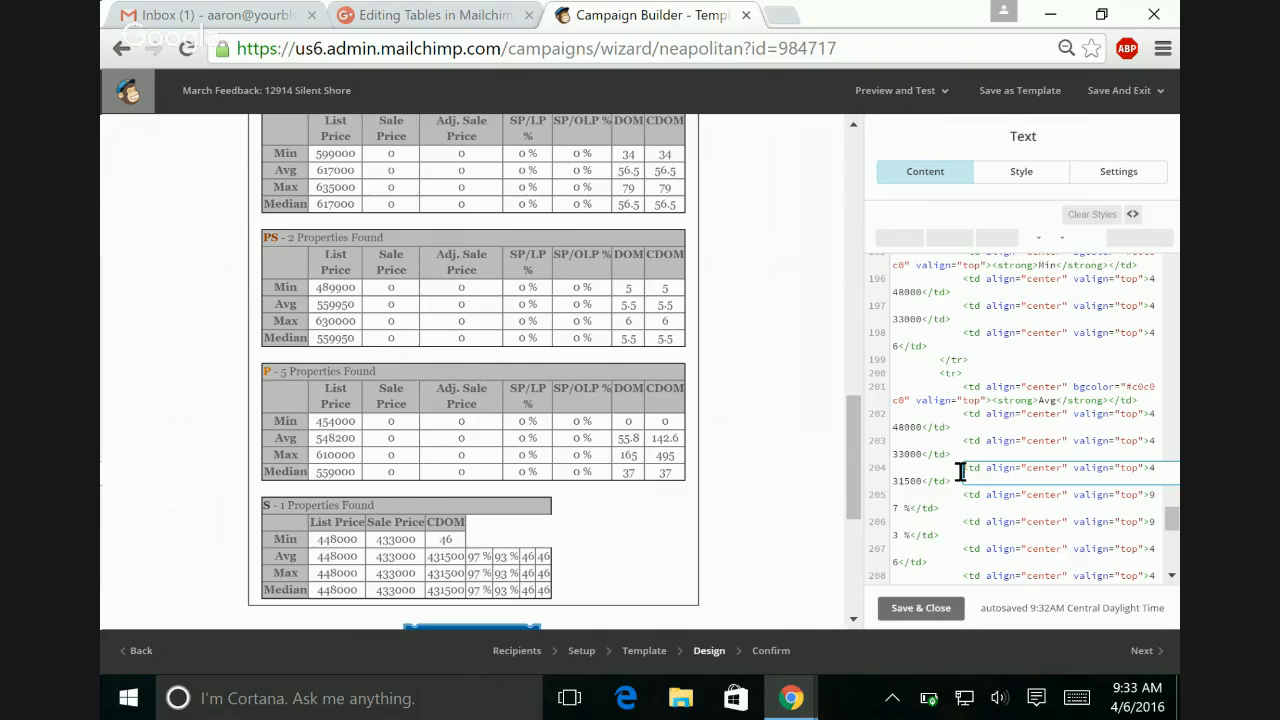
click(1046, 405)
click(960, 468)
drag(960, 468, 1005, 563)
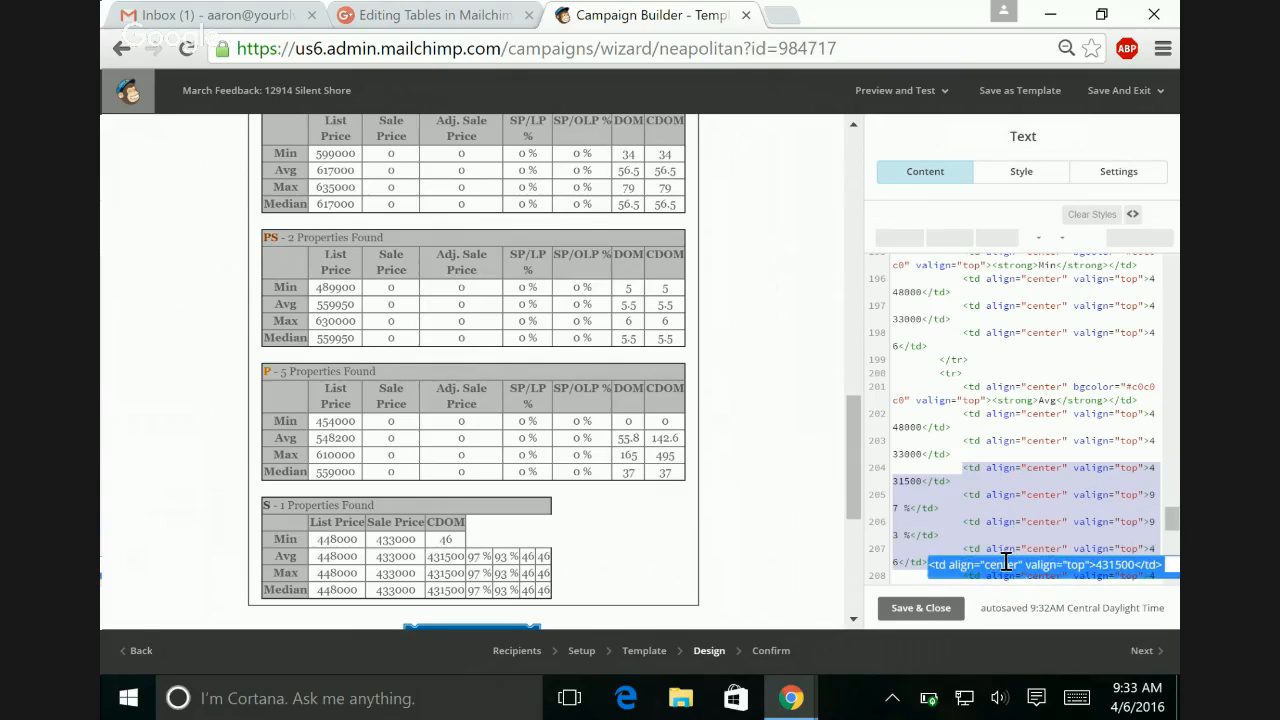
key(BackSpace)
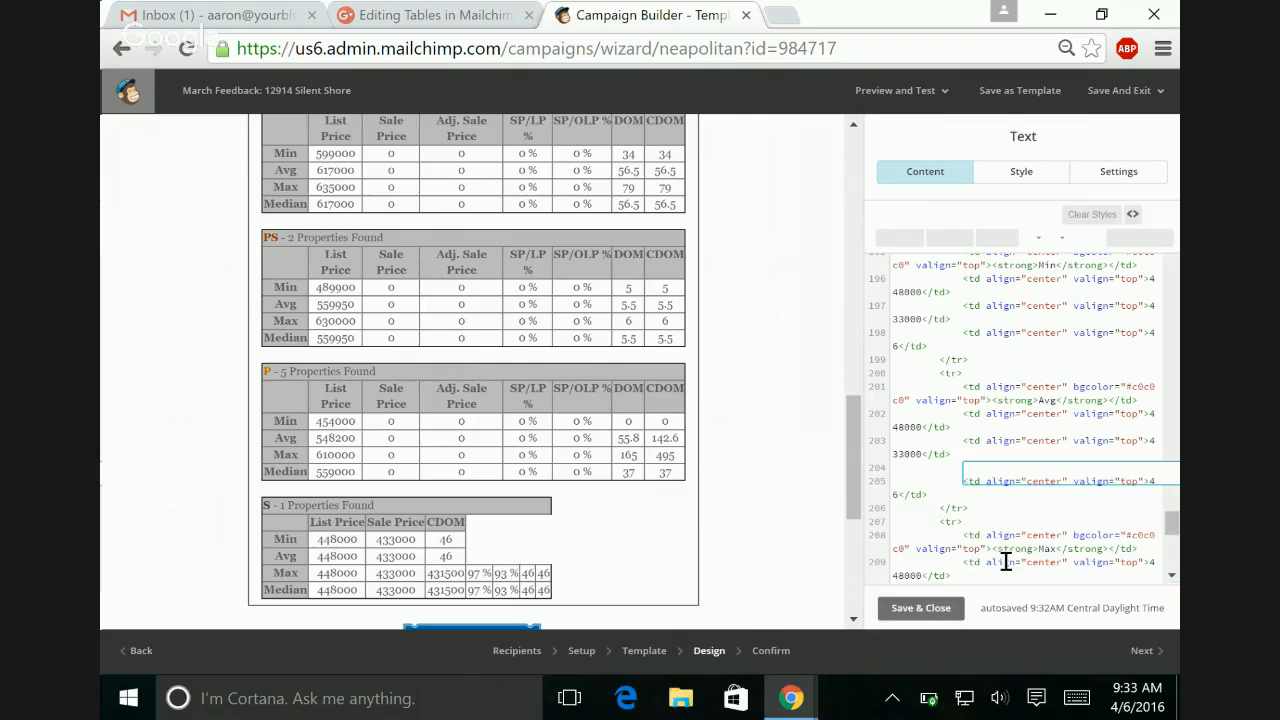
Step: Remove the blank line and extra indentation before the Avg row's CDOM cell to align it with the cells above
key(Delete)
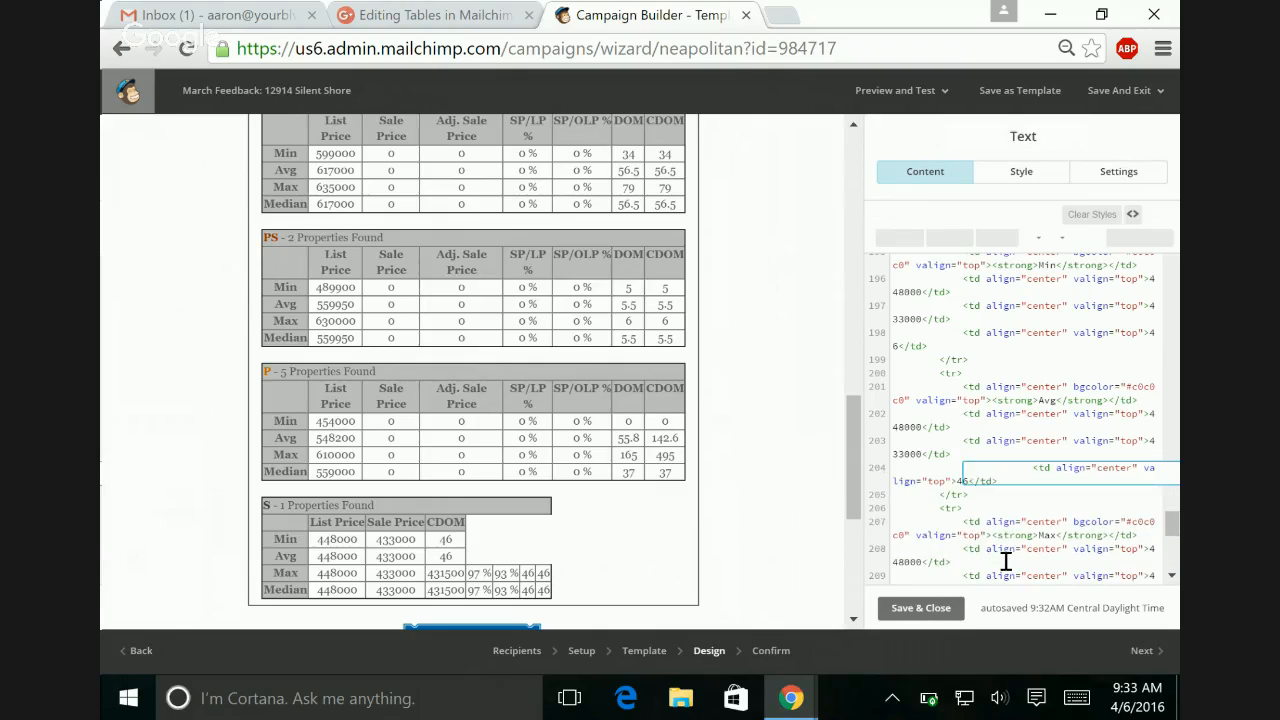
key(Delete)
key(Delete)
key(Delete)
key(Delete)
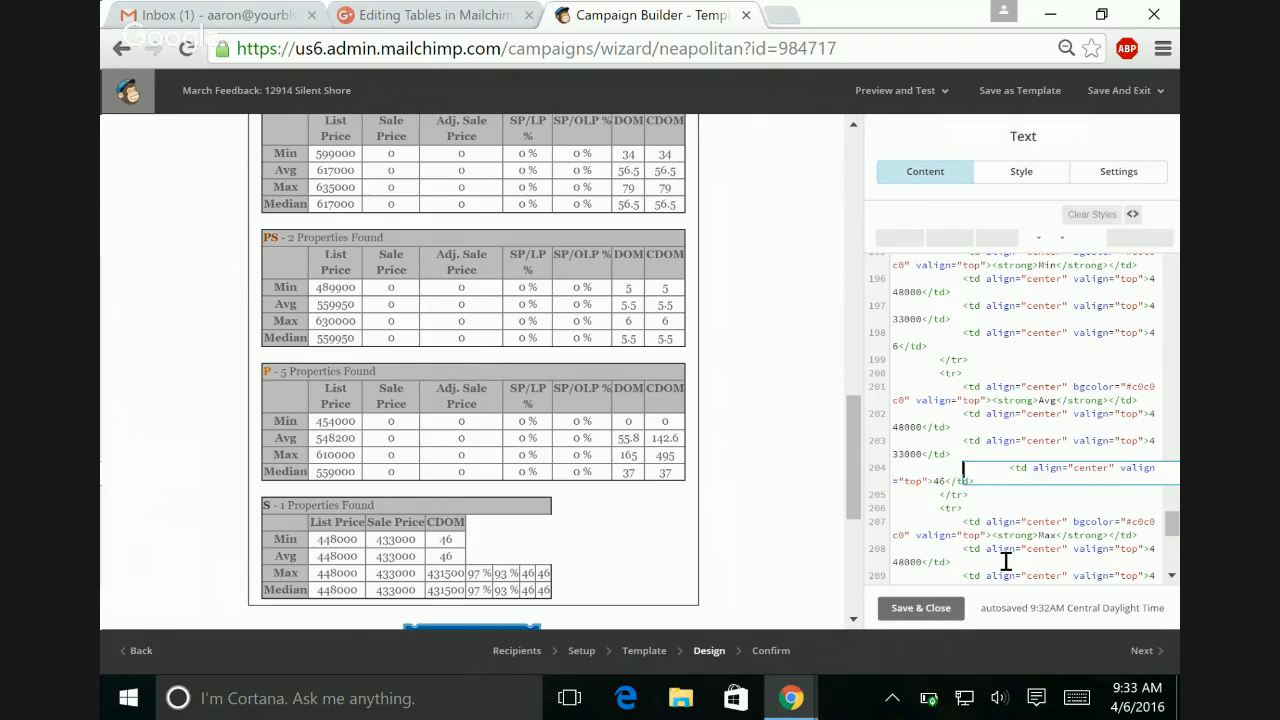
key(Delete)
key(Delete)
key(Delete)
key(Delete)
key(Delete)
key(Delete)
key(Delete)
key(Delete)
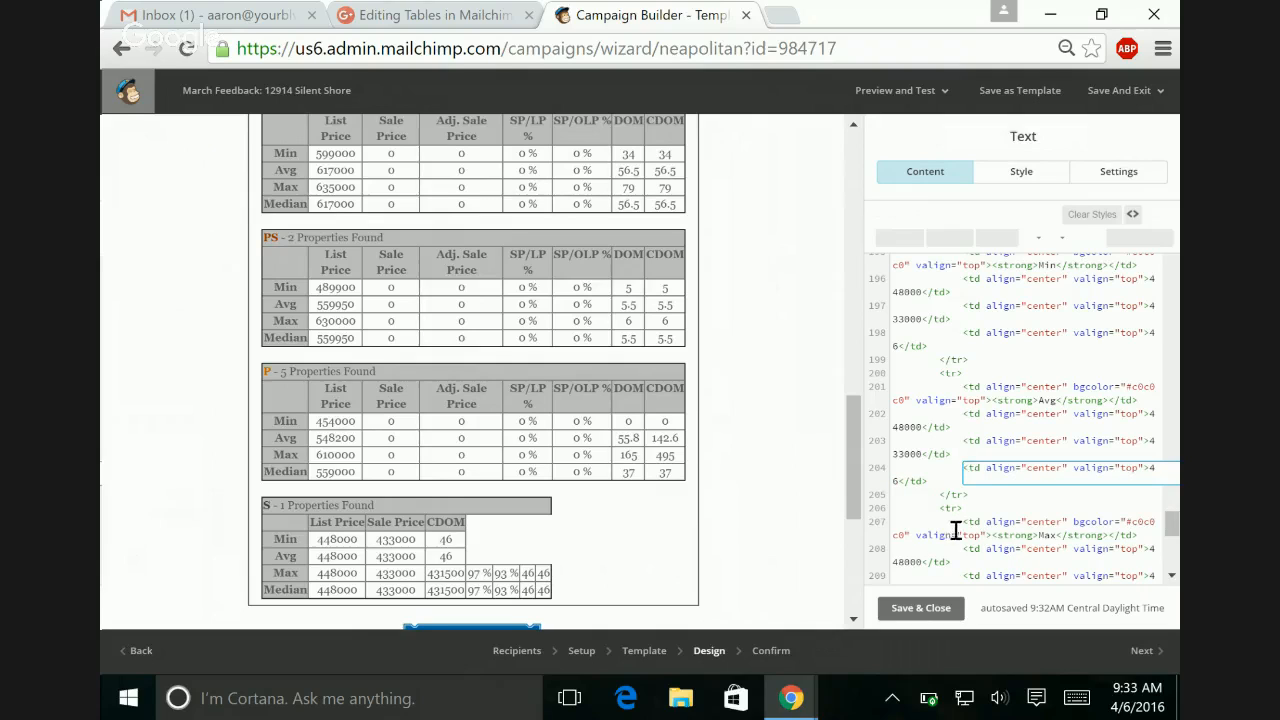
Step: Delete the S table's Max row cells for Adj. Sale Price, SP/LP %, SP/OLP % and DOM, along with the leftover blank line
click(962, 535)
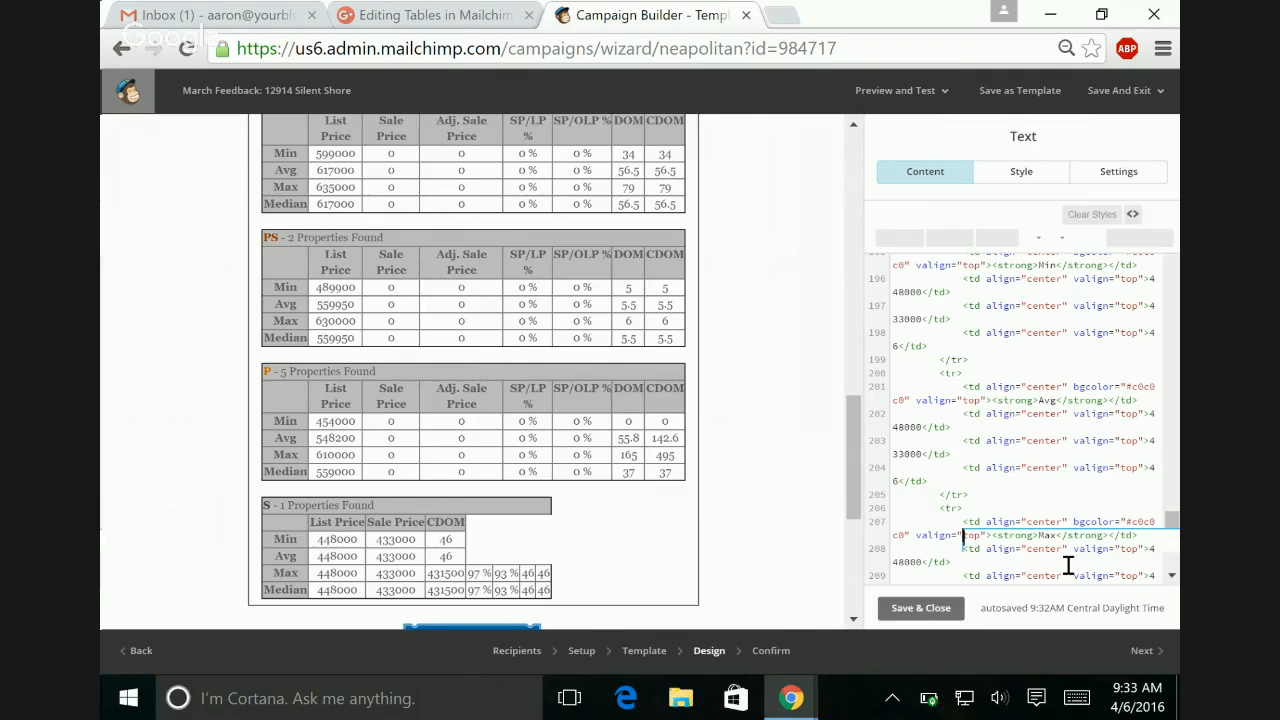
key(Down)
key(Down)
key(Down)
key(Down)
key(Down)
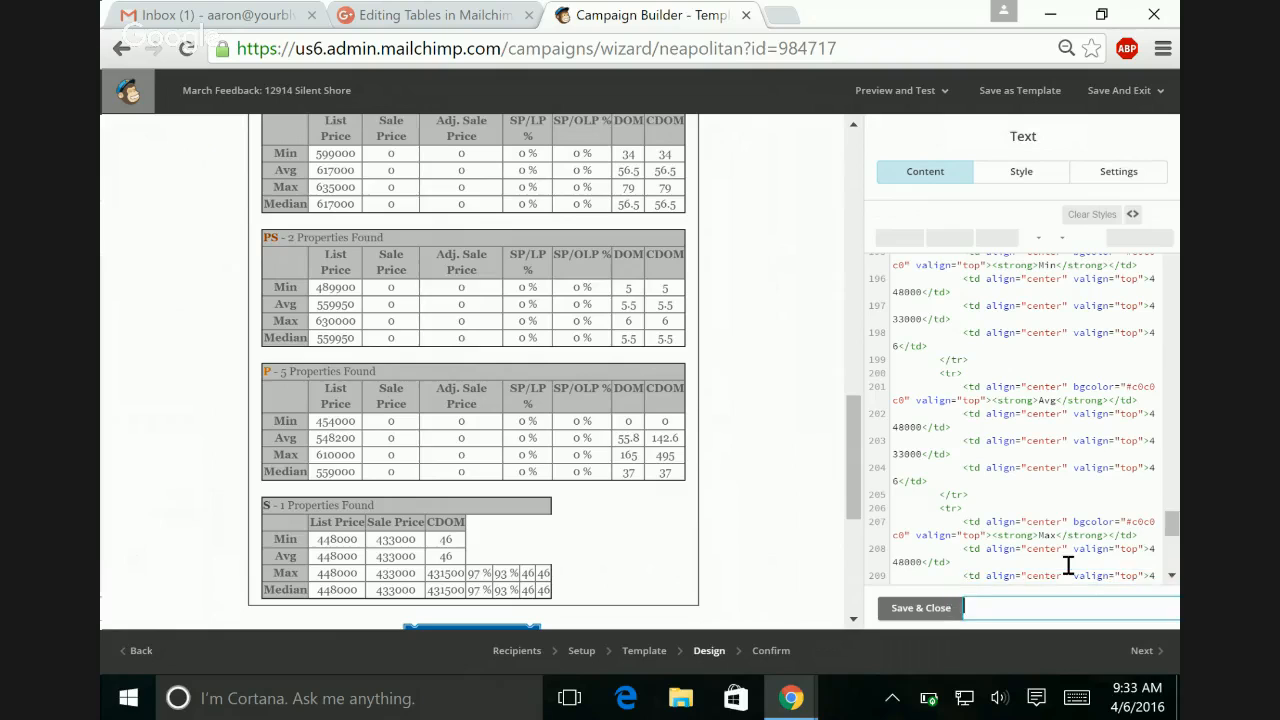
scroll(1079, 487, down, 1)
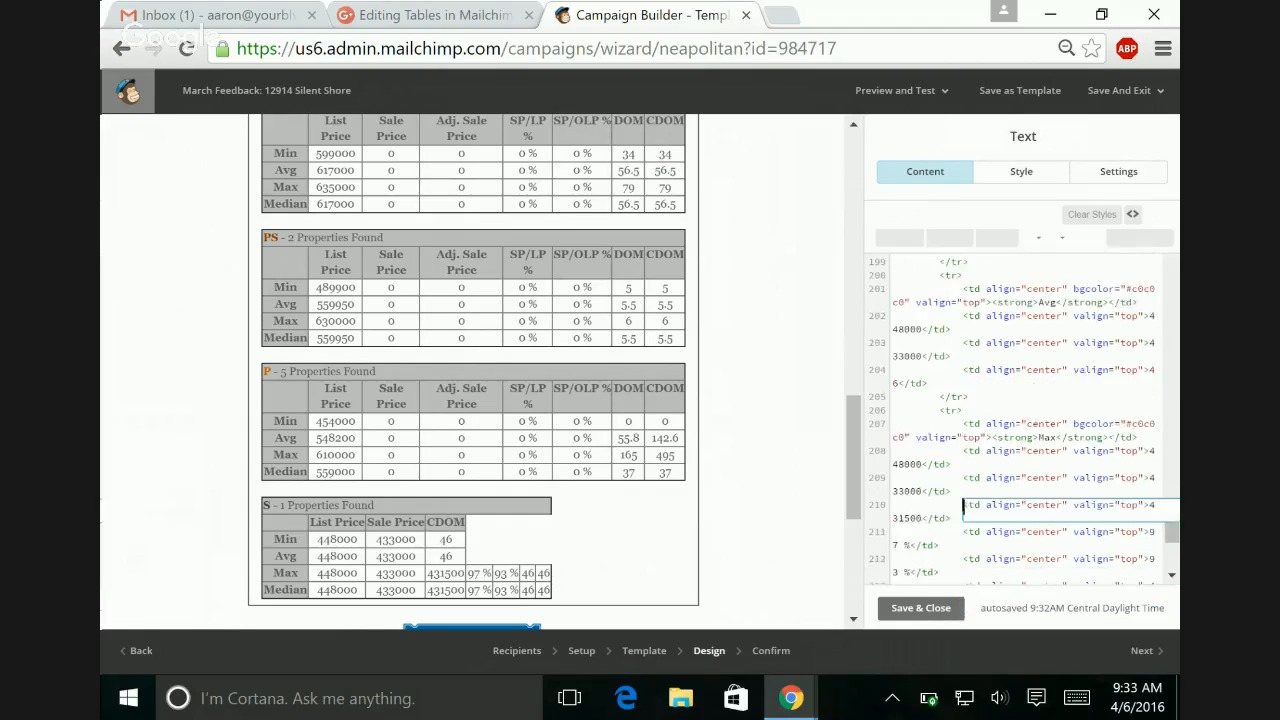
scroll(1020, 420, down, 1)
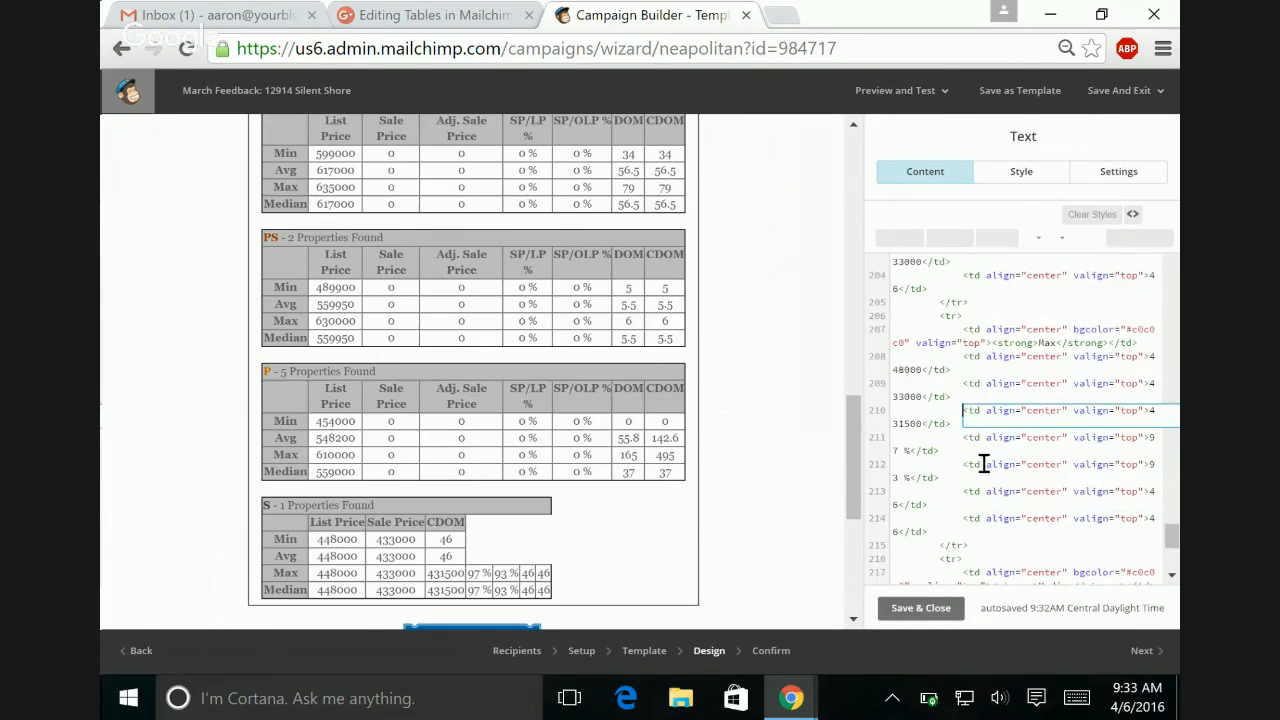
drag(953, 423, 984, 511)
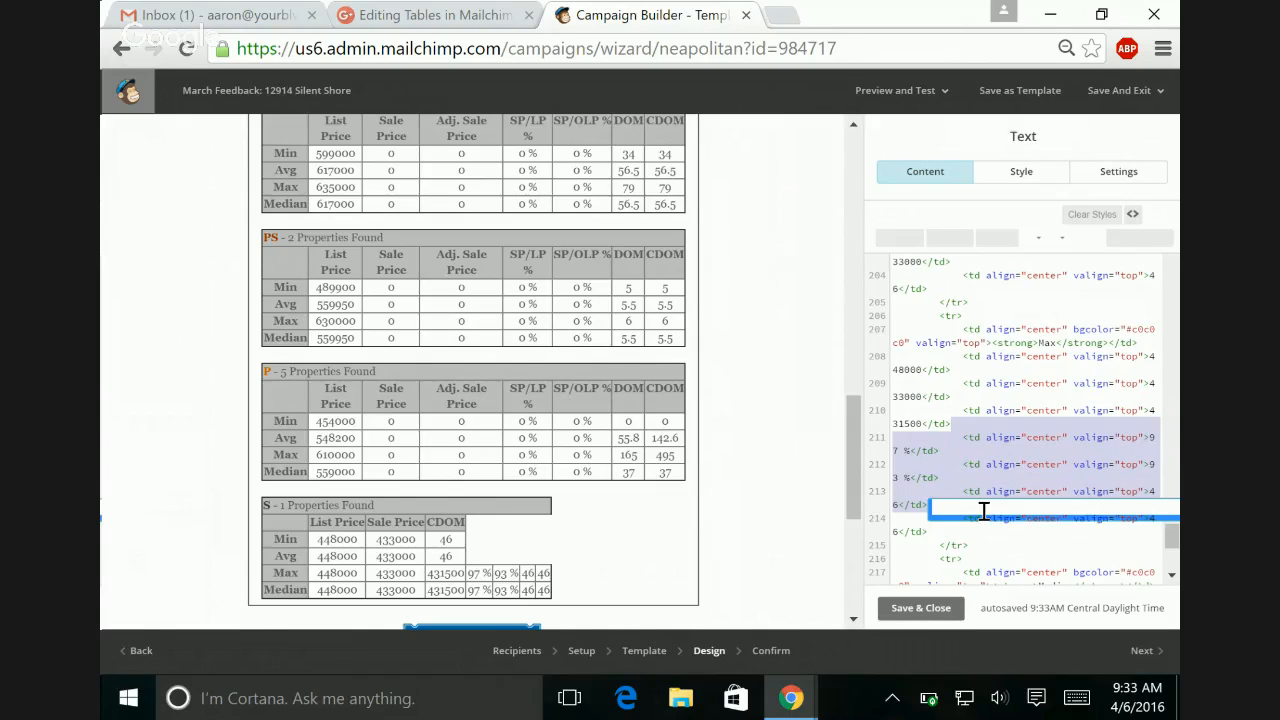
key(BackSpace)
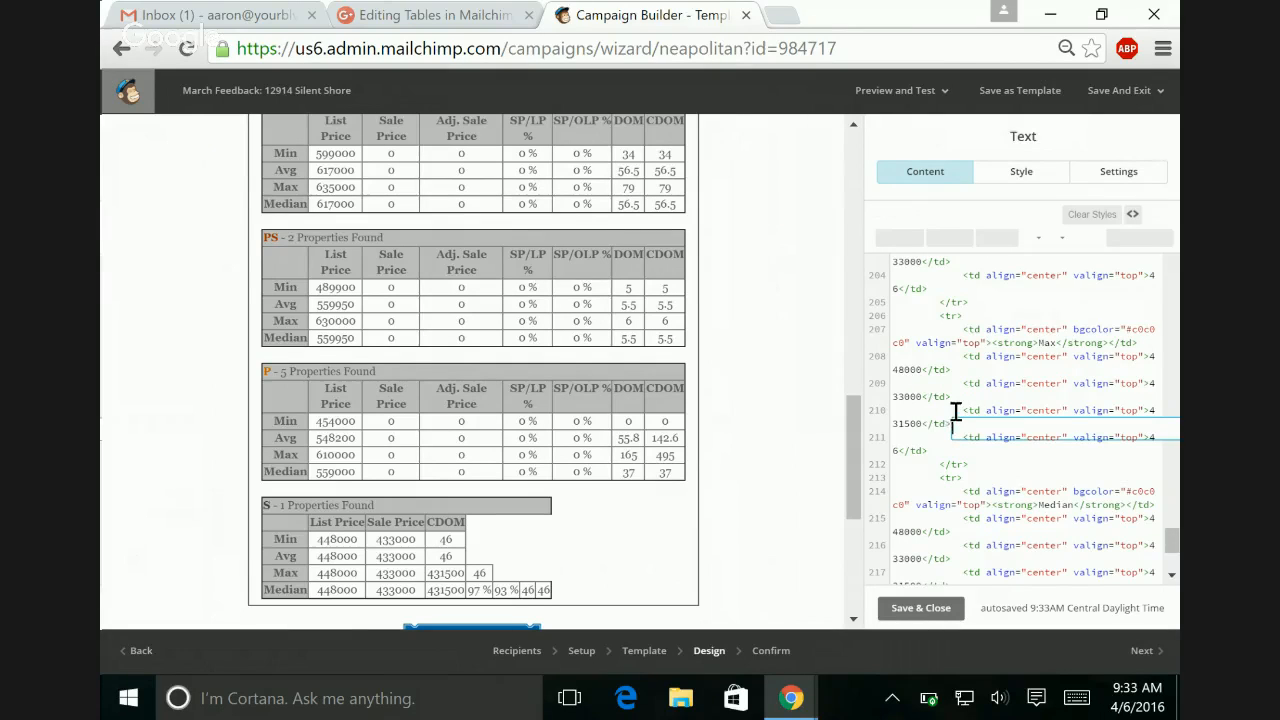
drag(960, 408, 958, 425)
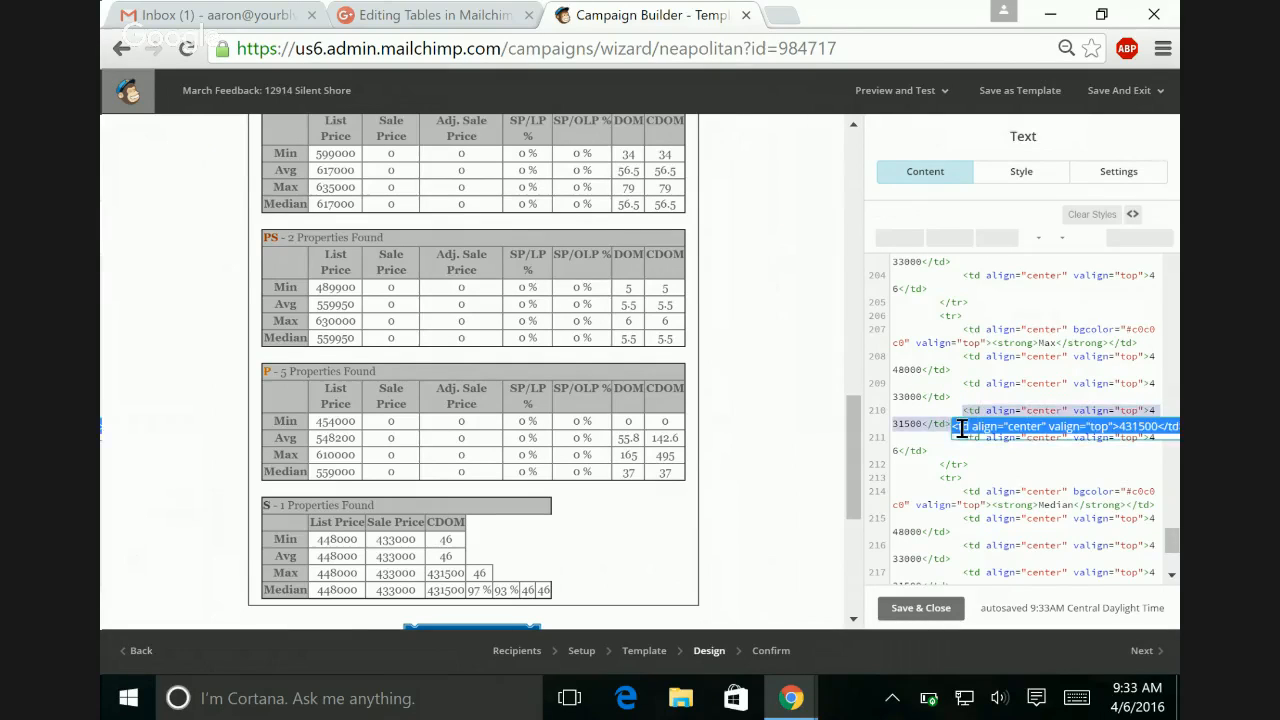
key(BackSpace)
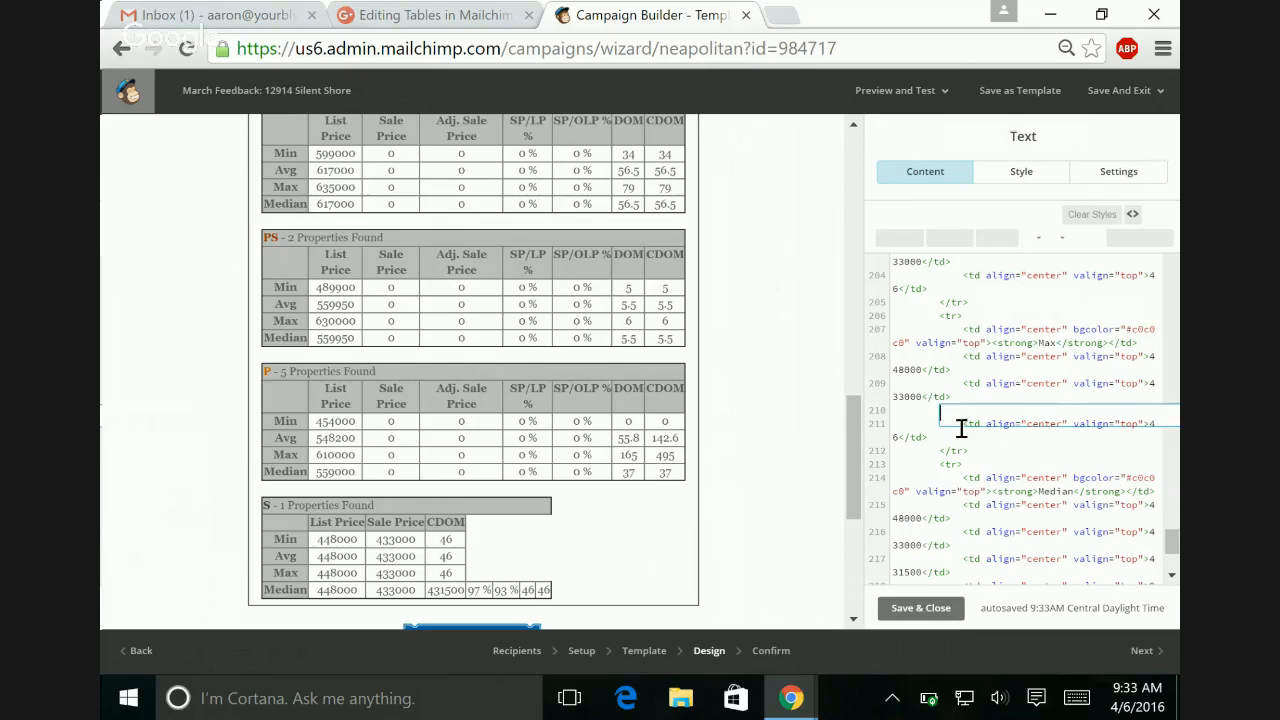
key(Delete)
Step: Delete the S table's Median row cells for Adj. Sale Price, SP/LP %, SP/OLP % and DOM, along with the leftover blank line
click(971, 470)
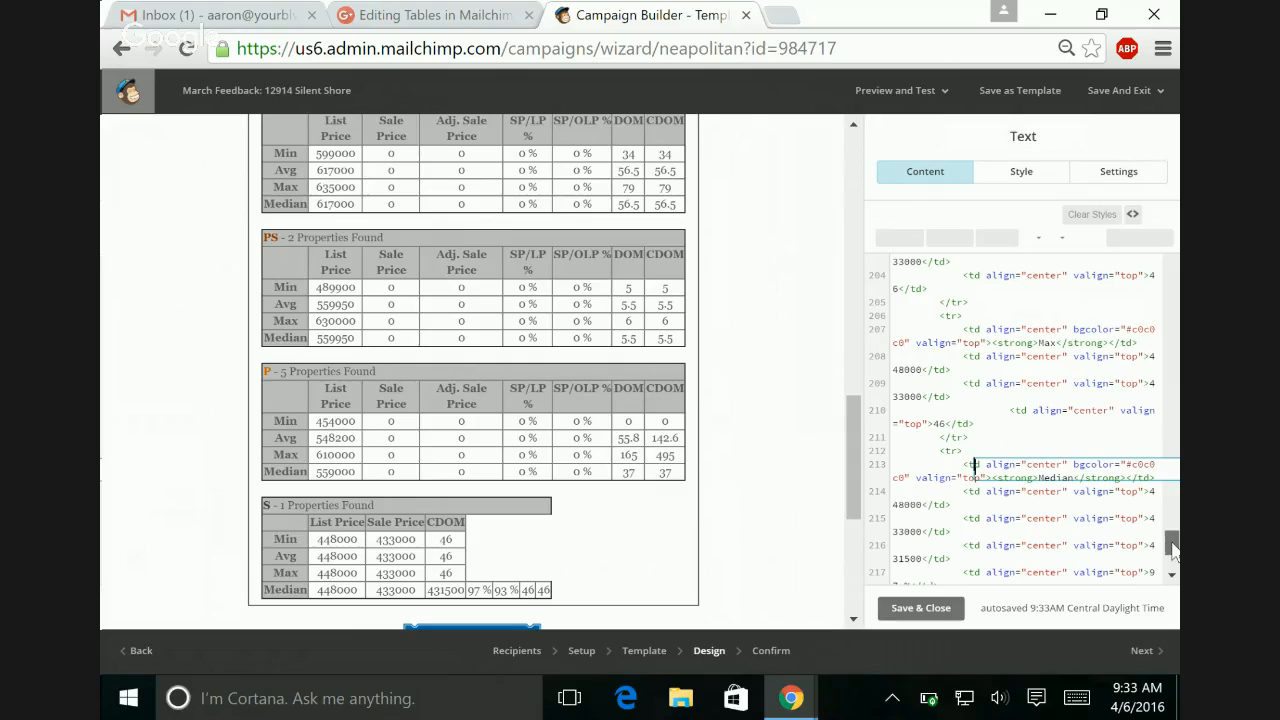
drag(1172, 545, 1172, 553)
click(998, 397)
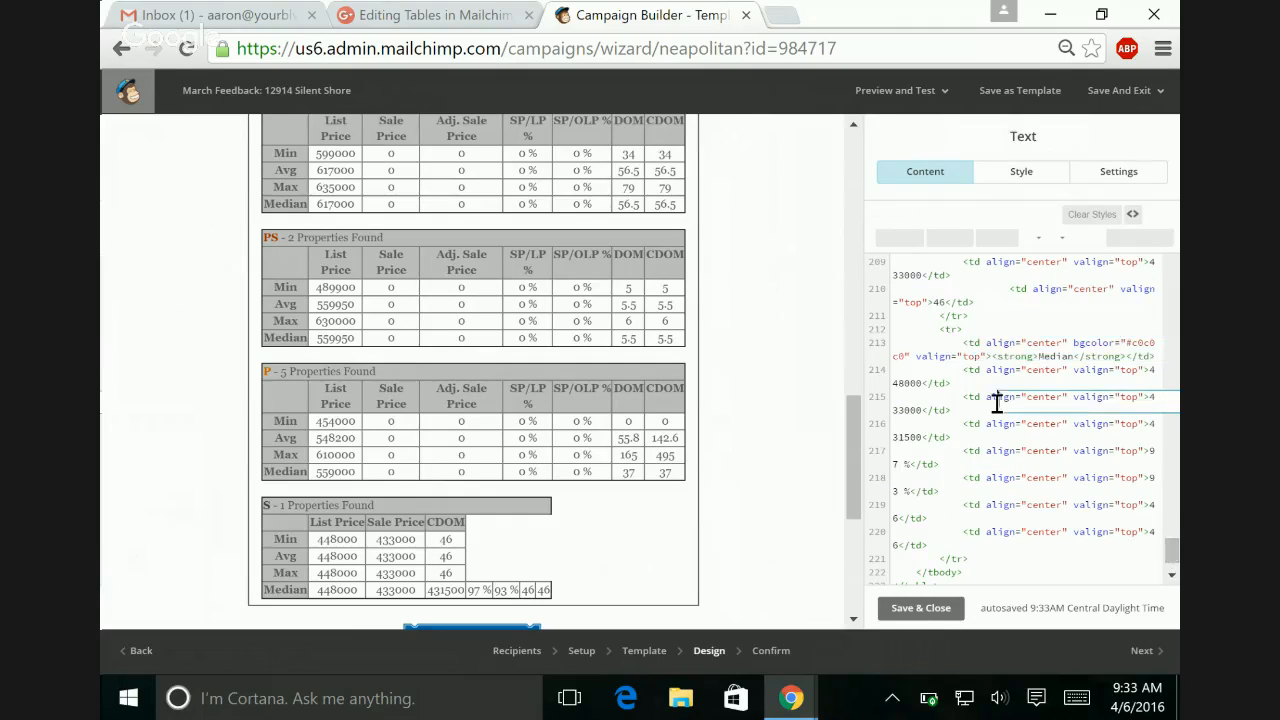
click(960, 370)
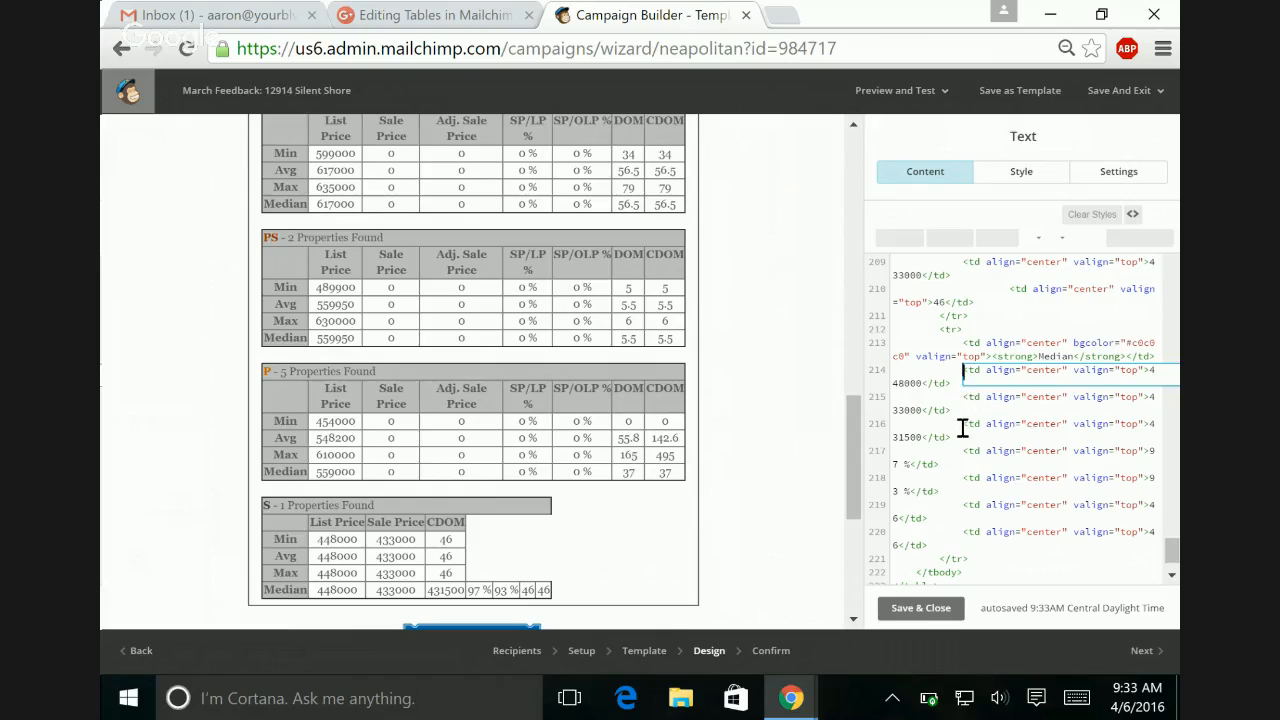
click(963, 424)
drag(962, 433, 928, 520)
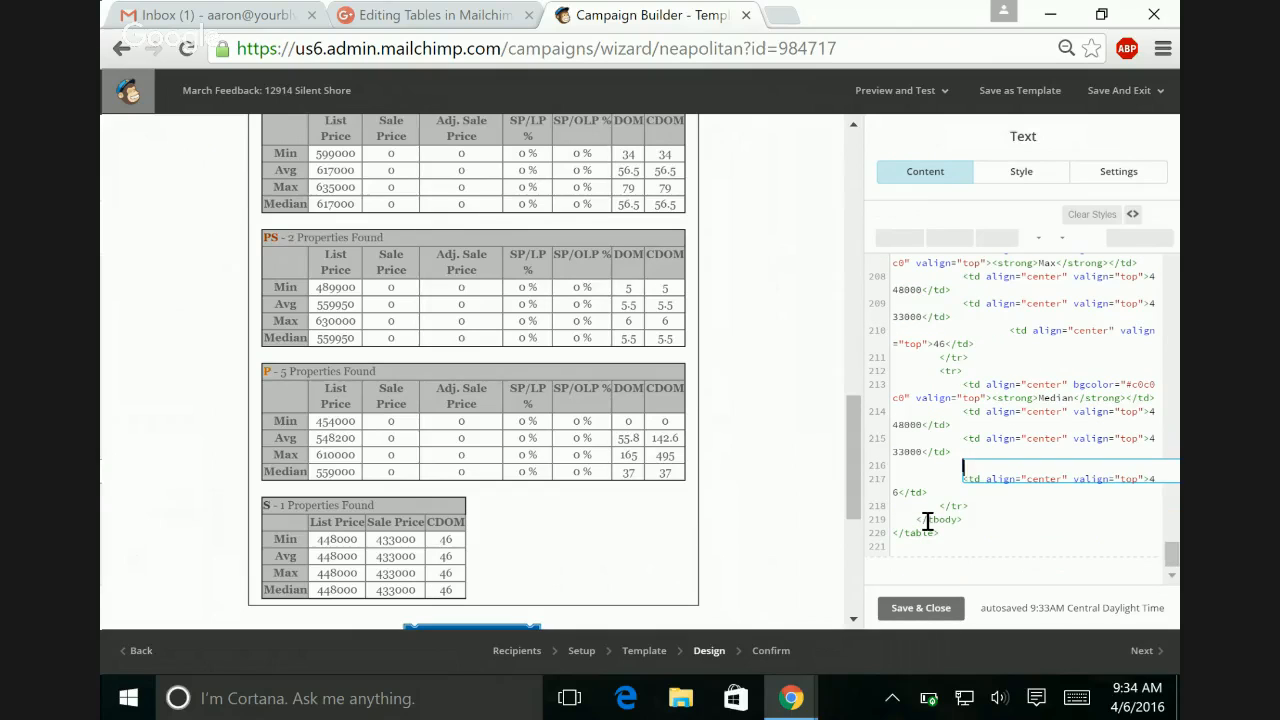
key(BackSpace)
key(BackSpace)
key(BackSpace)
key(BackSpace)
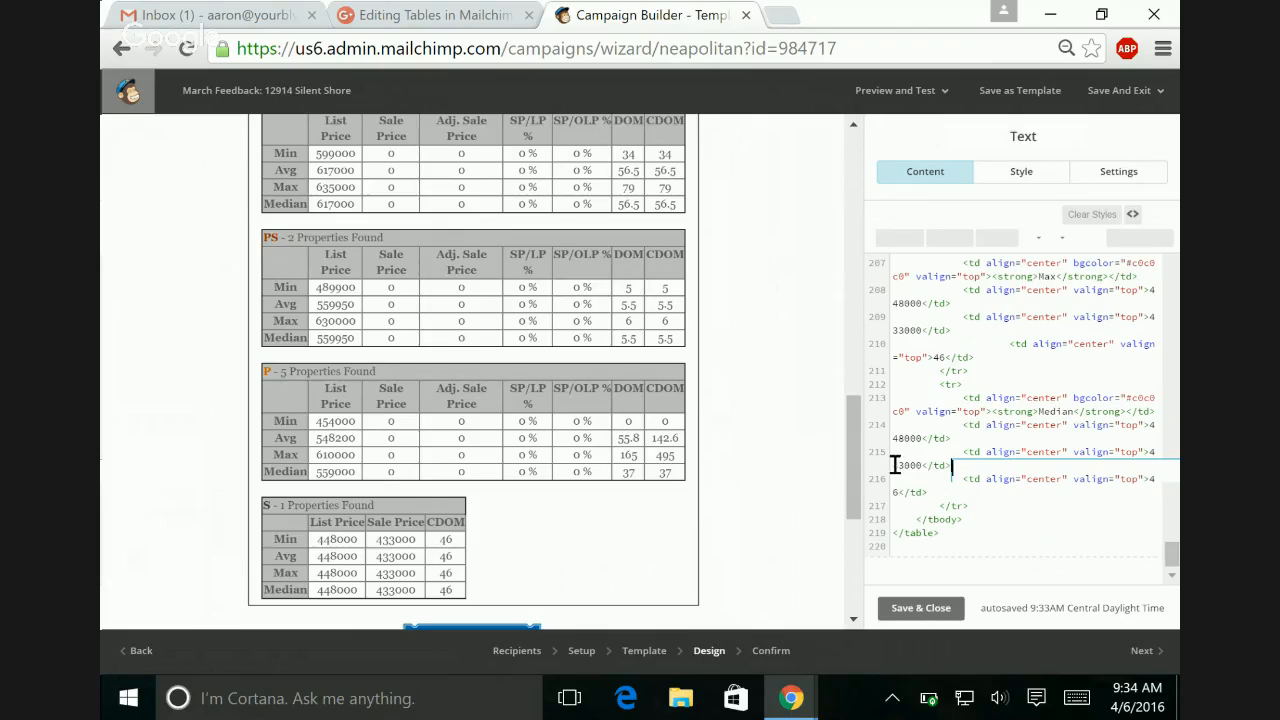
Step: Format the S table's Median sale price as $433,000 in the source
click(1150, 452)
text($)
key(Right)
key(Right)
key(Right)
text(,)
key(Up)
key(Up)
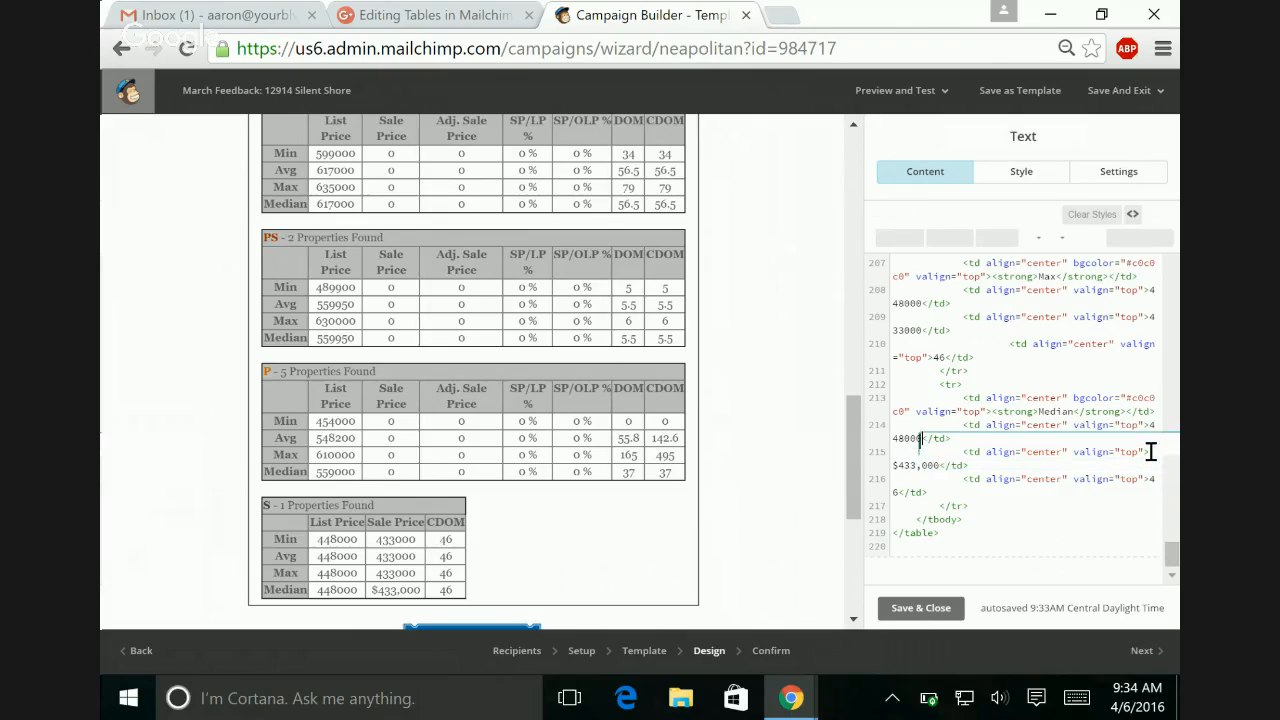
Step: Format the S table's Median list price as $448,000 in the source
key(Left)
key(Left)
key(Left)
key(Left)
key(Right)
text(,)
key(Left)
key(Left)
key(Left)
key(Left)
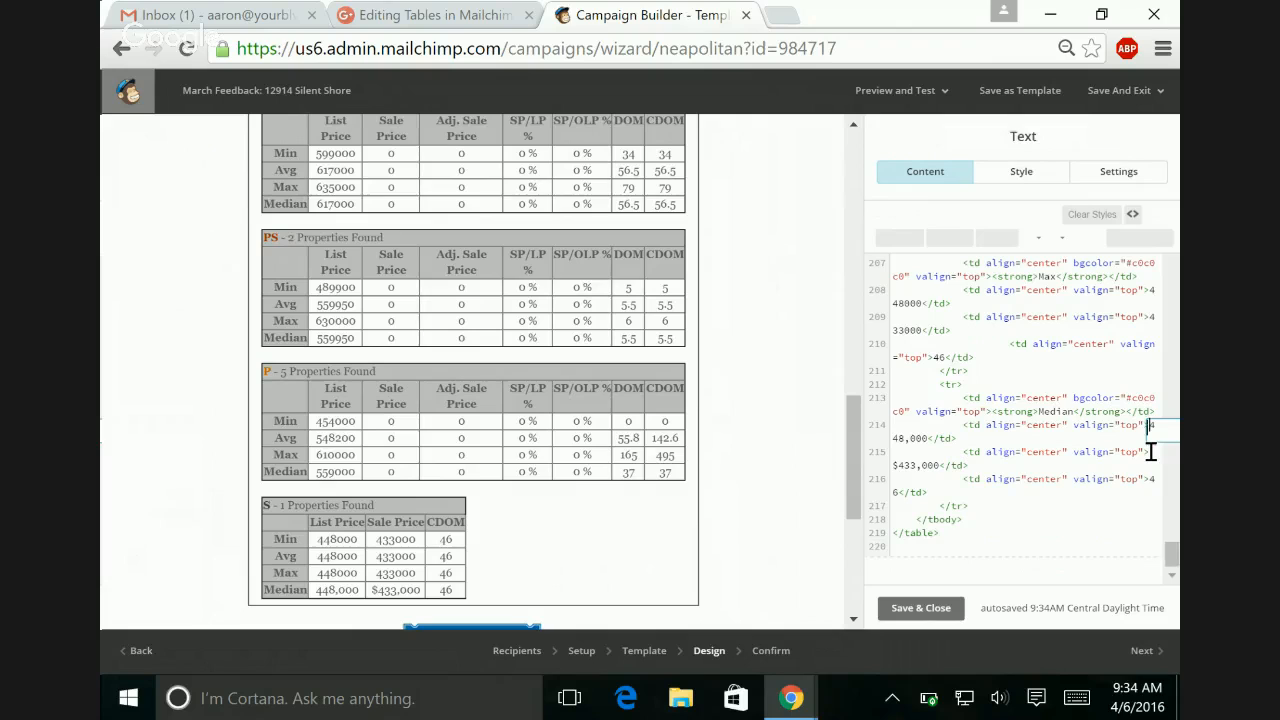
text($)
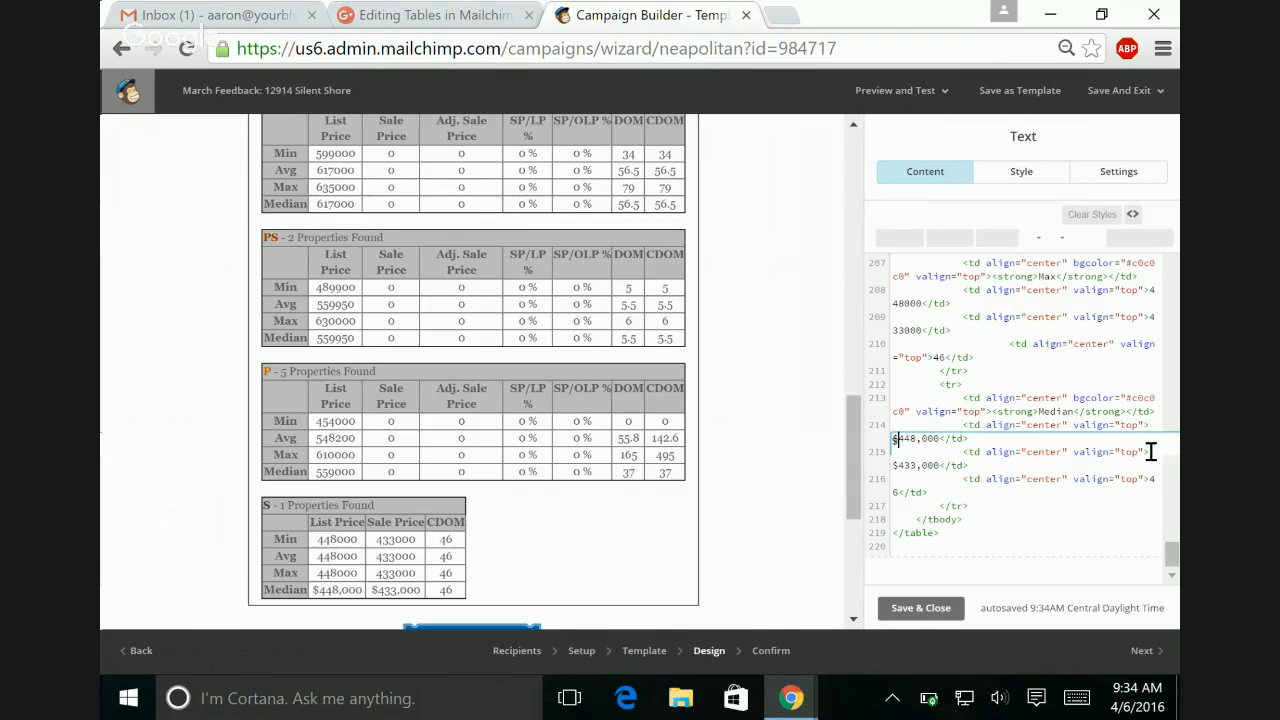
Step: Format the S table's Max sale price as $433,000 in the source
key(Up)
key(Up)
key(Up)
key(Up)
key(Up)
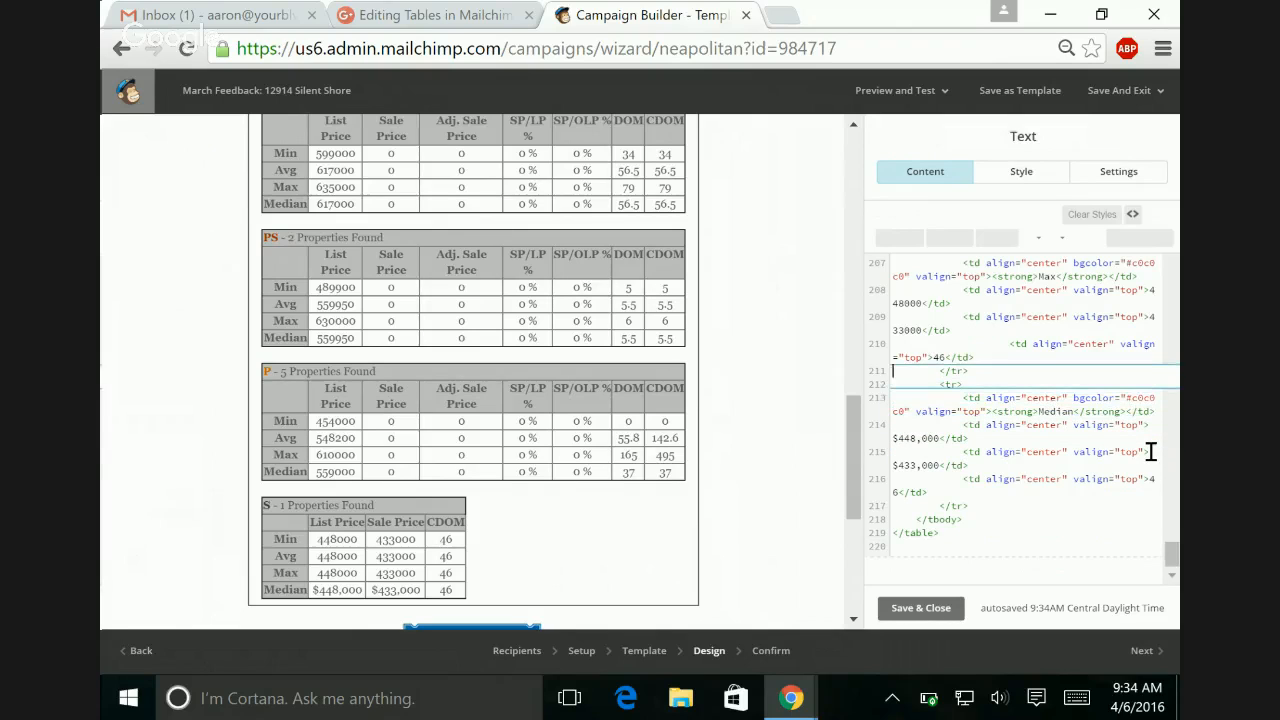
key(Up)
key(Up)
key(Up)
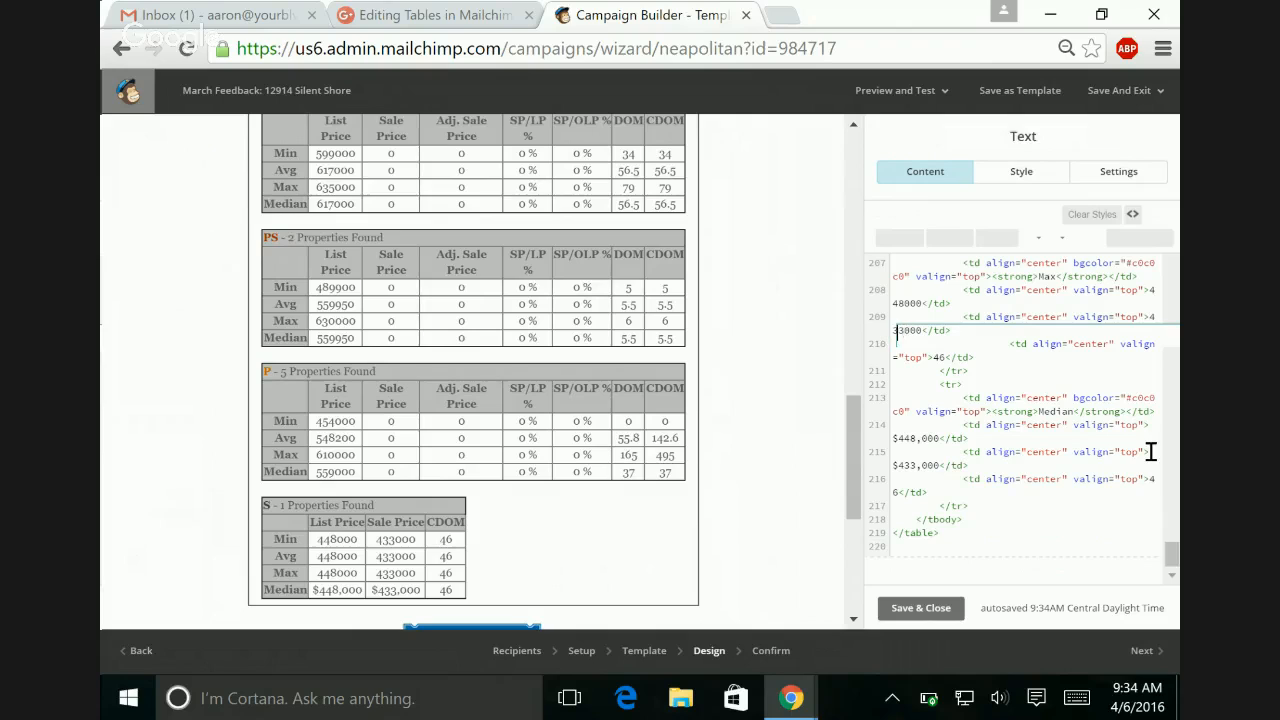
key(Right)
key(Right)
text(,)
key(Left)
key(Left)
key(Left)
key(Left)
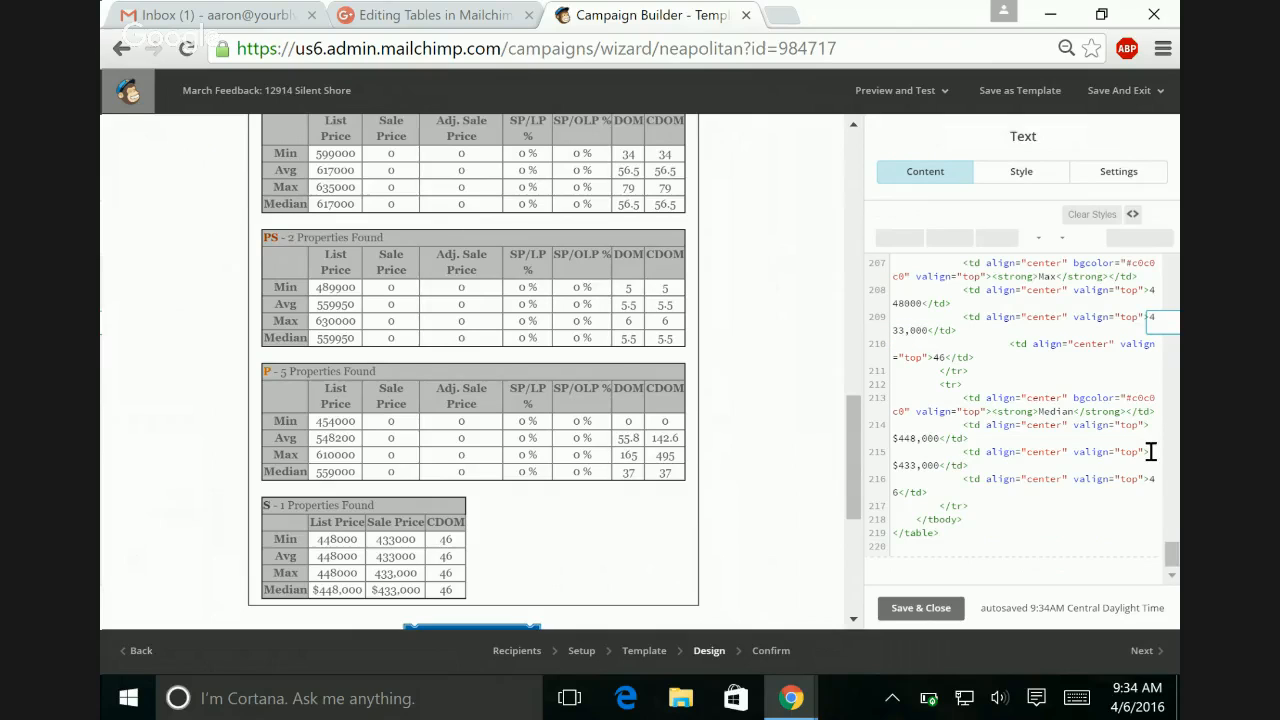
text($)
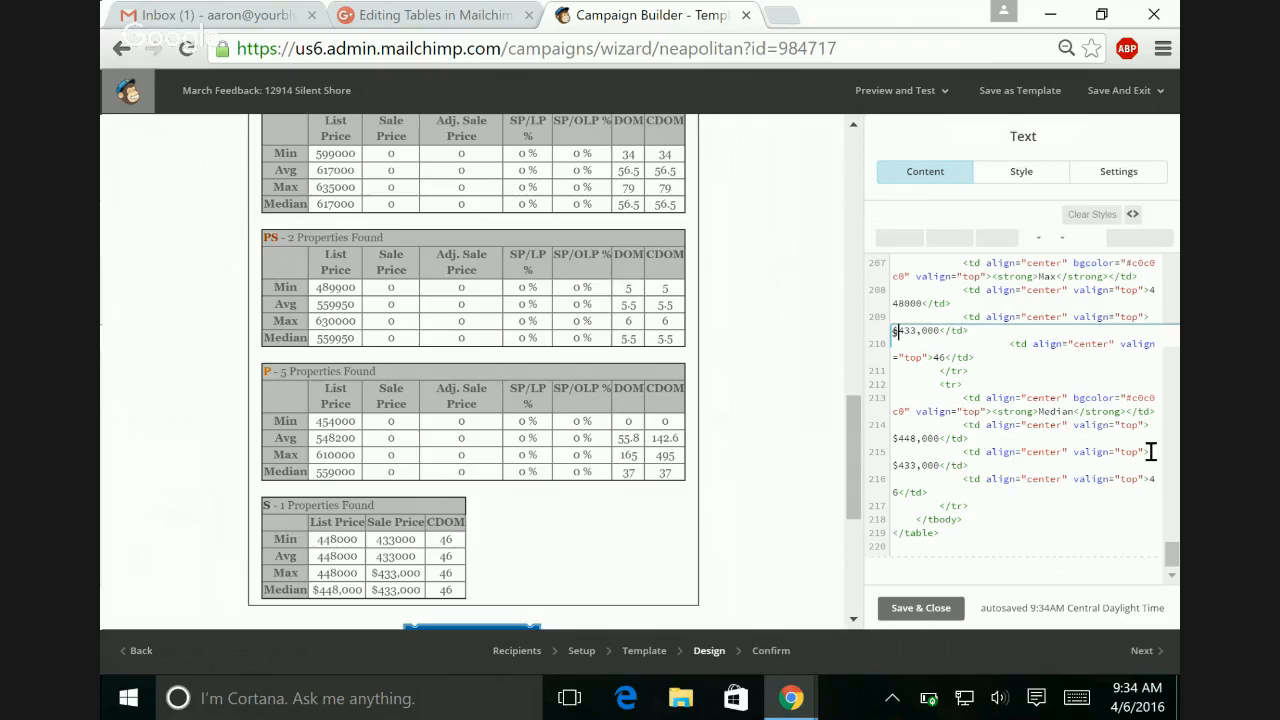
Step: Format the S table's Max list price as $448,000 in the source
key(Up)
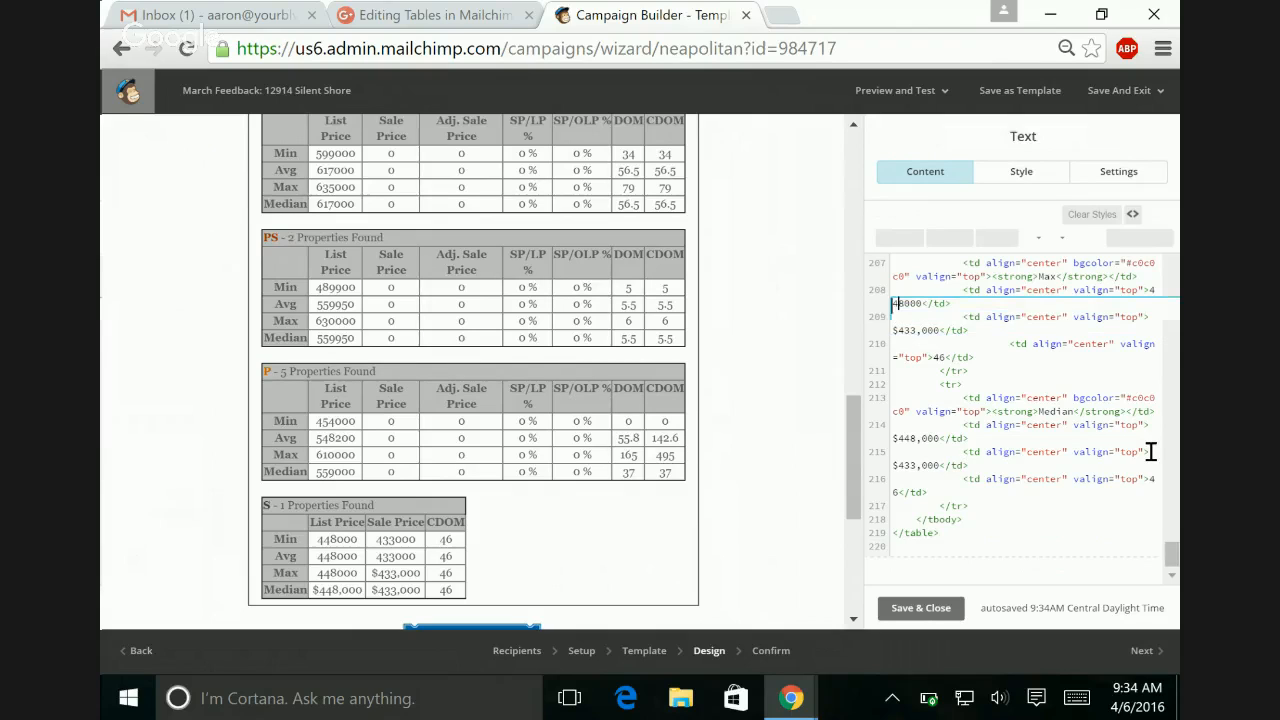
key(Right)
key(Right)
key(Right)
text(,)
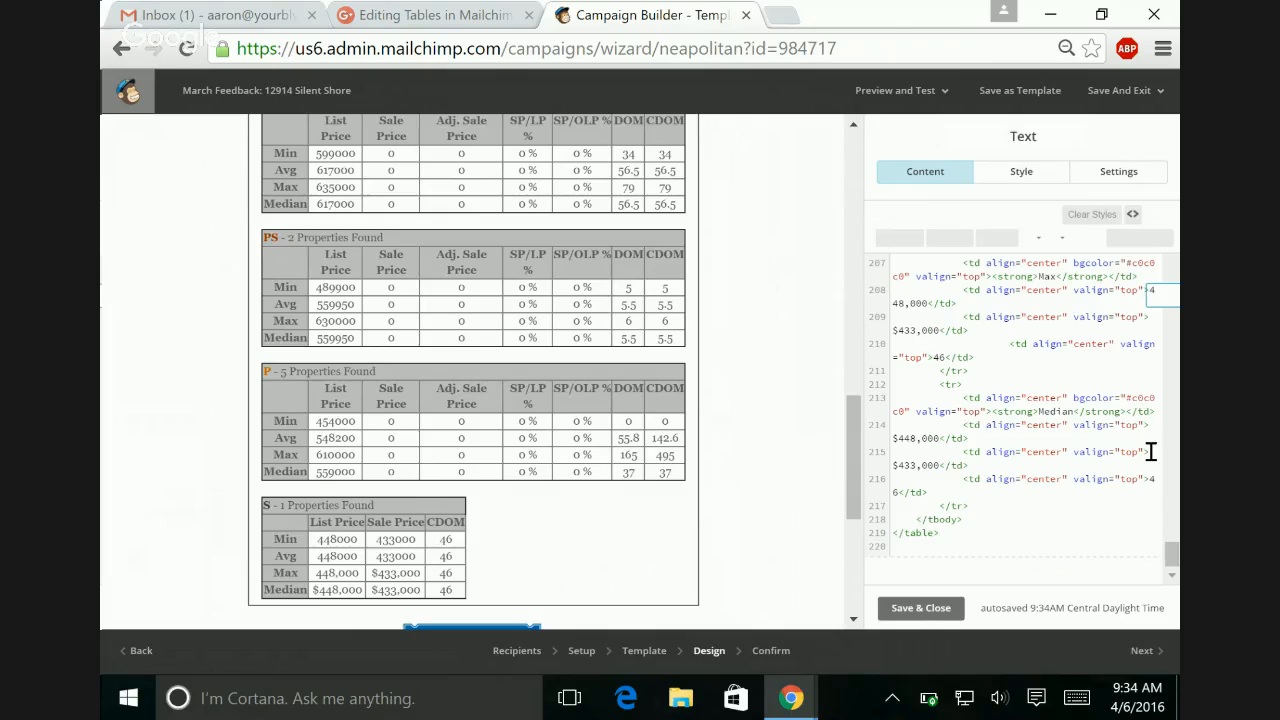
text($)
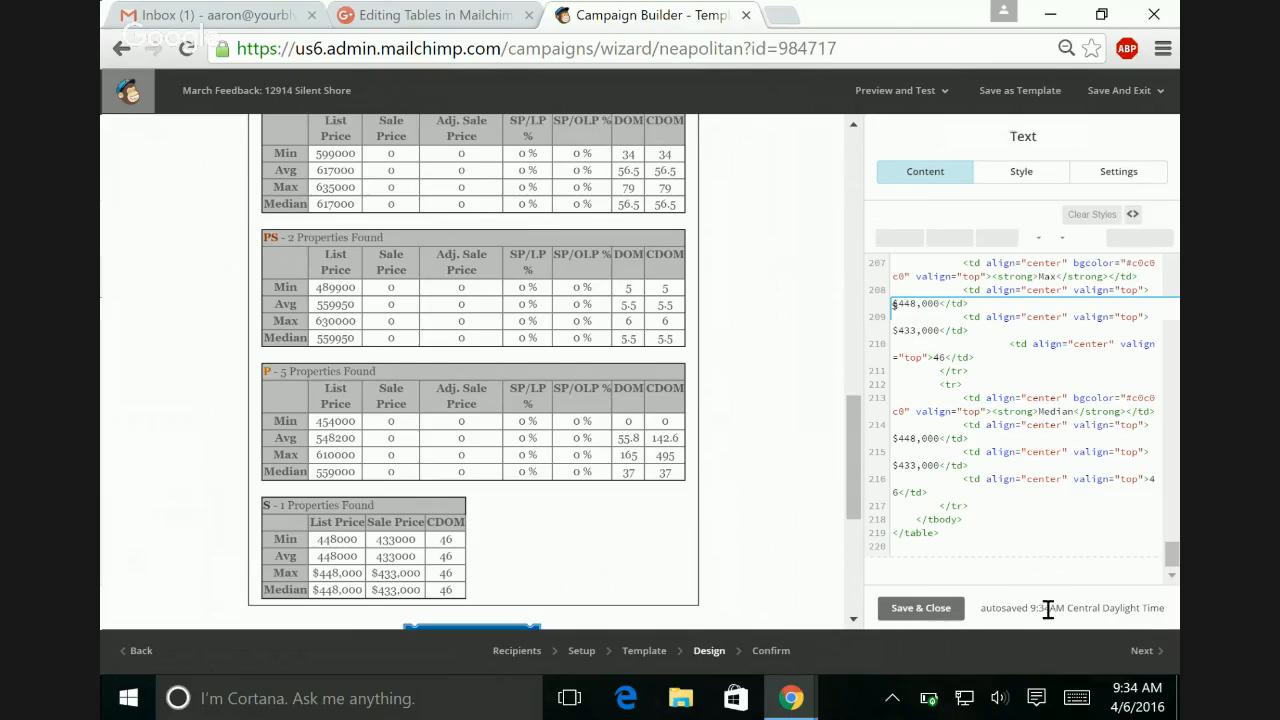
Step: Save and close the edited text block, and review the market tables in the campaign preview
click(938, 617)
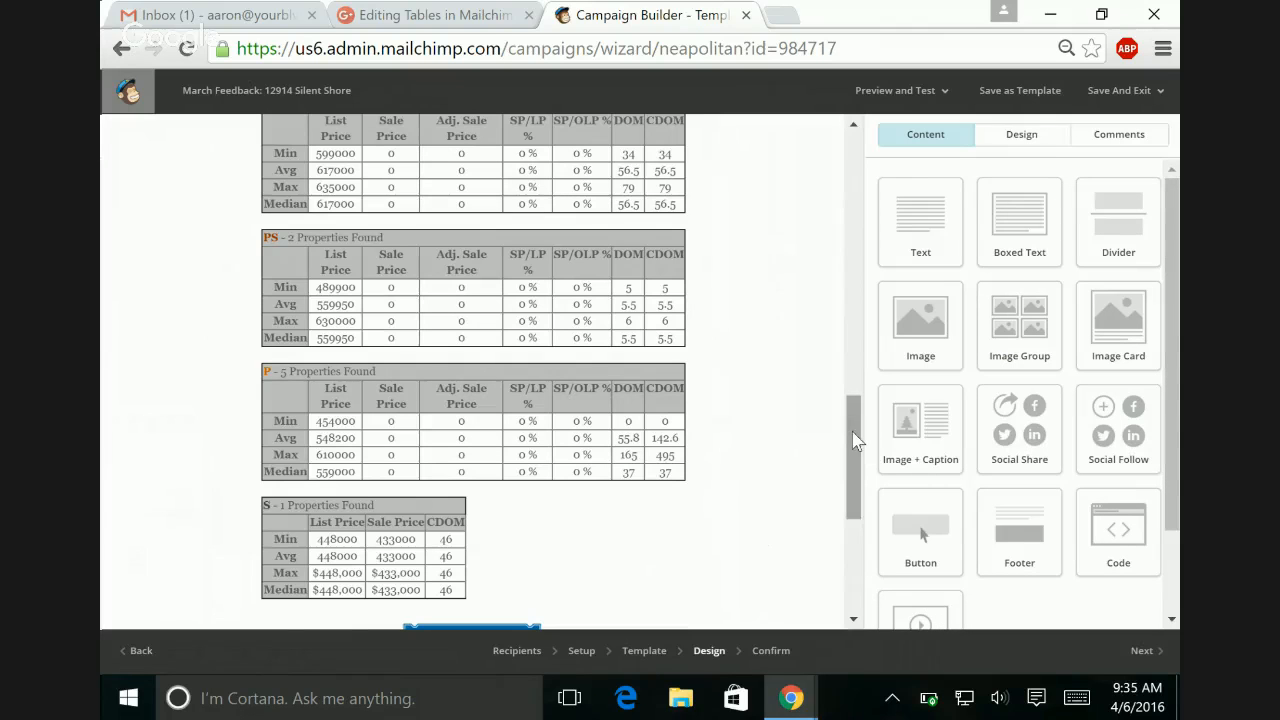
drag(850, 440, 829, 425)
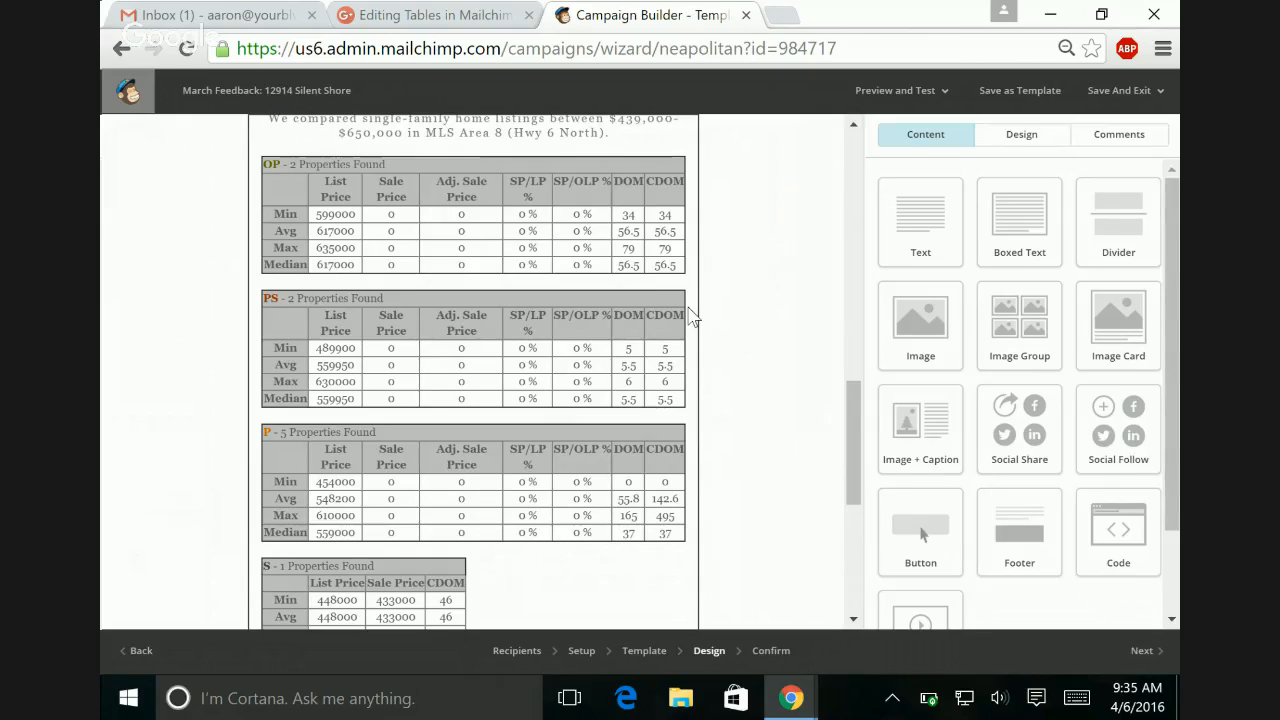
Step: Switch to the Google Hangouts broadcast window
click(794, 701)
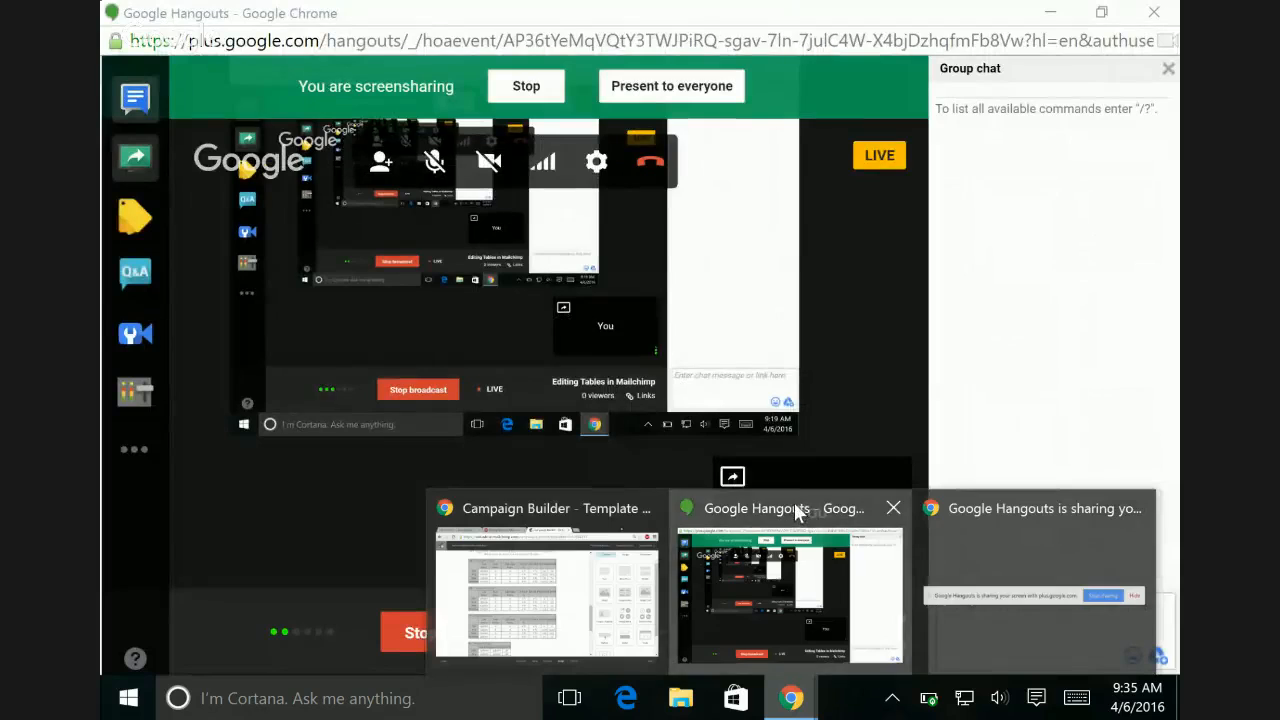
click(794, 505)
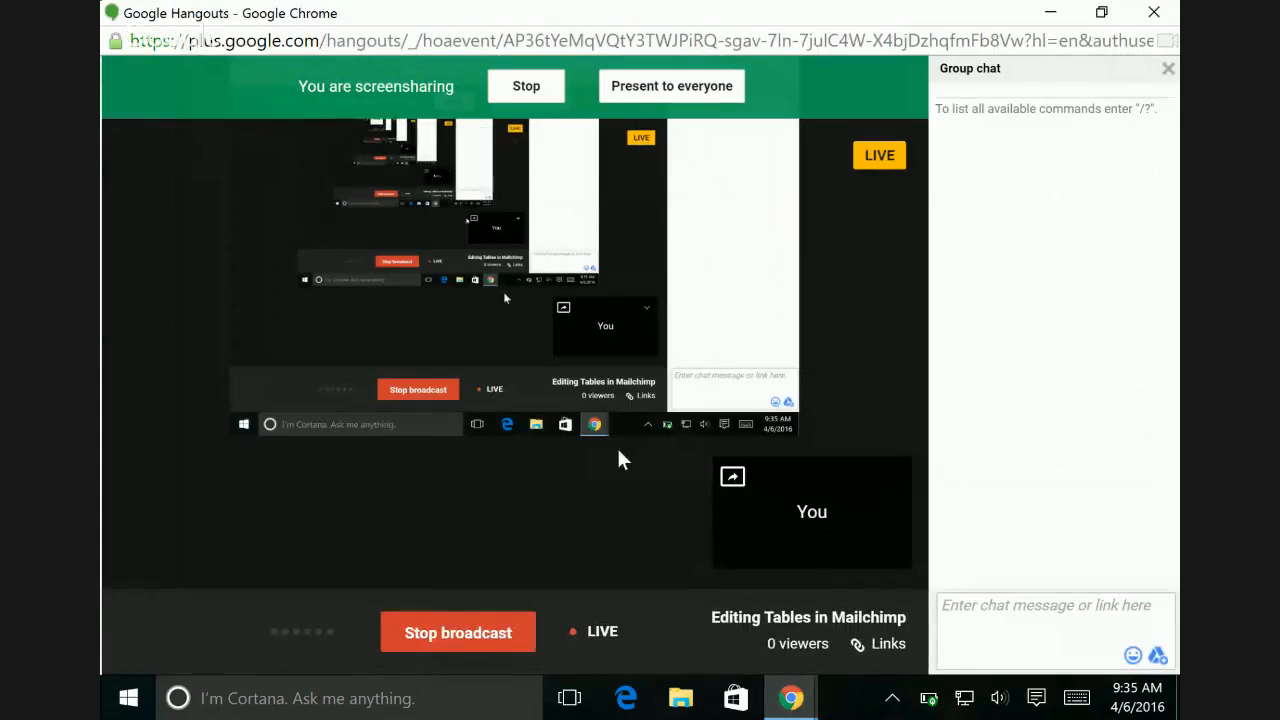